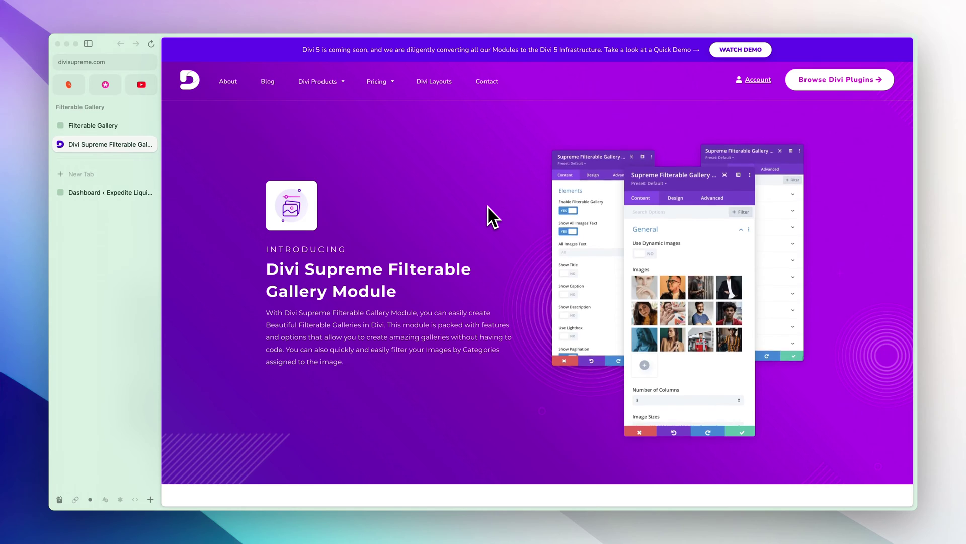
- Filter the Demo #1 gallery on the Filterable Gallery page by CEO, Marketing and Sales
scroll(512, 239, "down", 5)
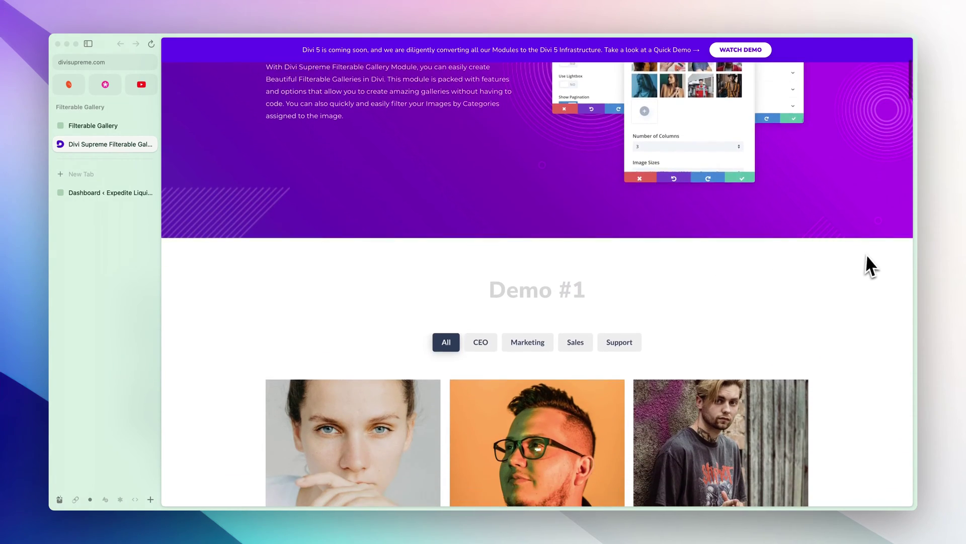
scroll(871, 266, "down", 2)
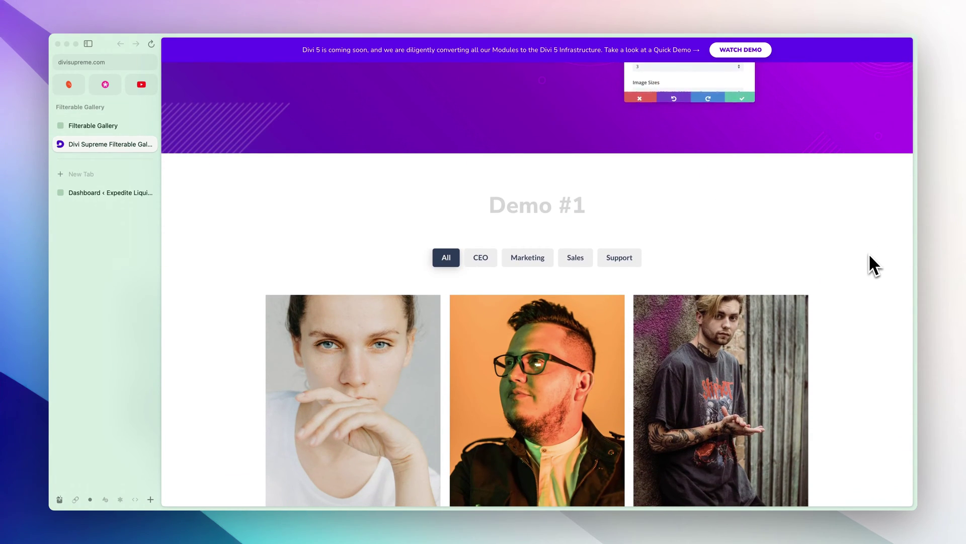
scroll(870, 255, "down", 1)
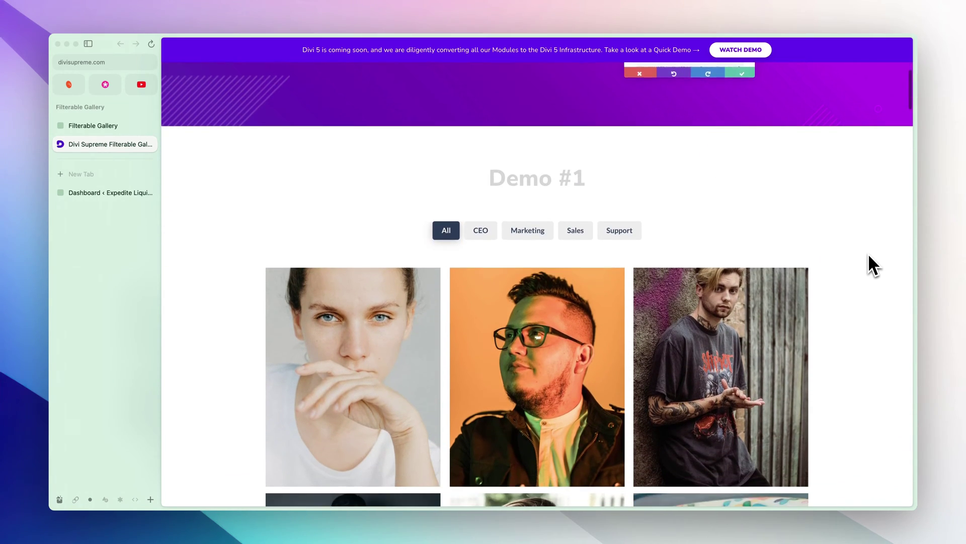
left_click(482, 232)
left_click(535, 234)
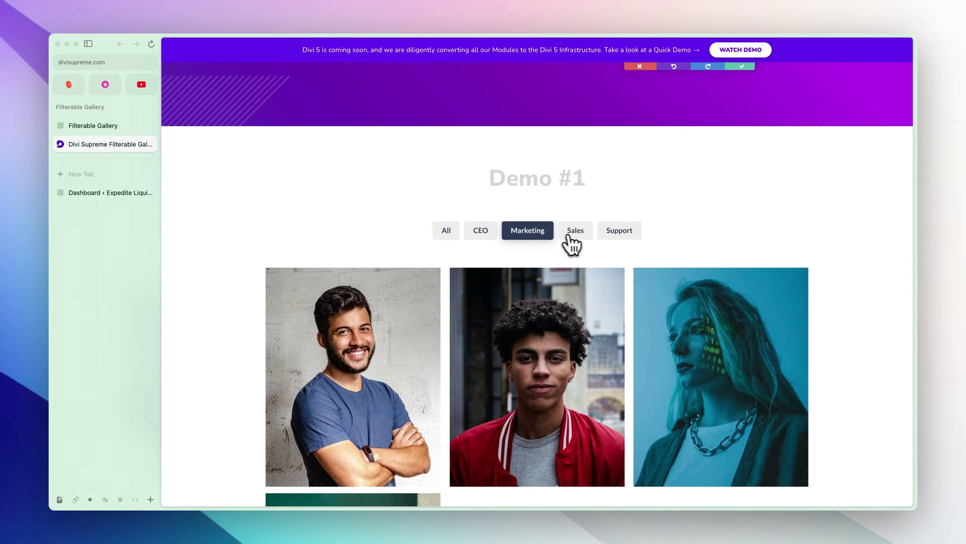
left_click(584, 237)
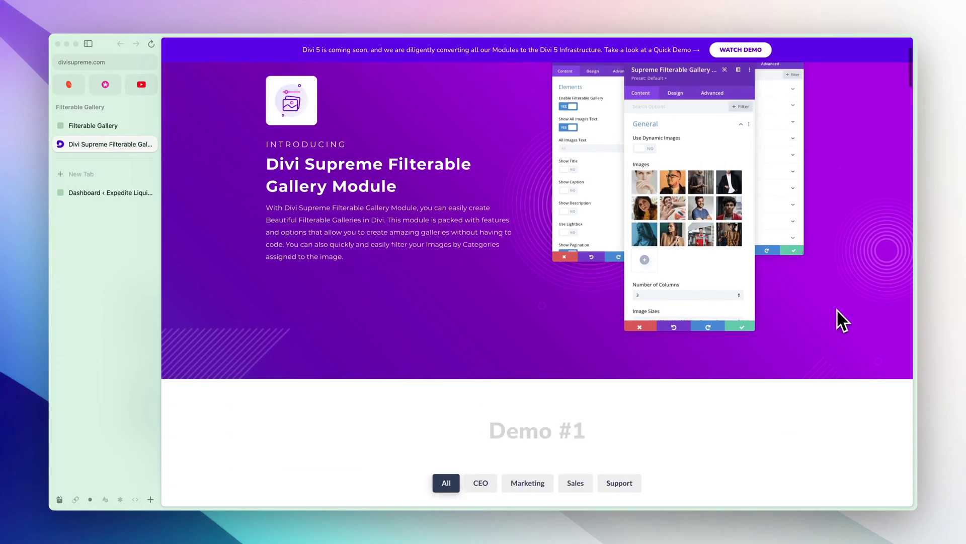
- Cycle the Demo #1 gallery through the CEO, Marketing, Sales and Support filters, ending on All
scroll(835, 314, "down", 5)
scroll(834, 312, "down", 2)
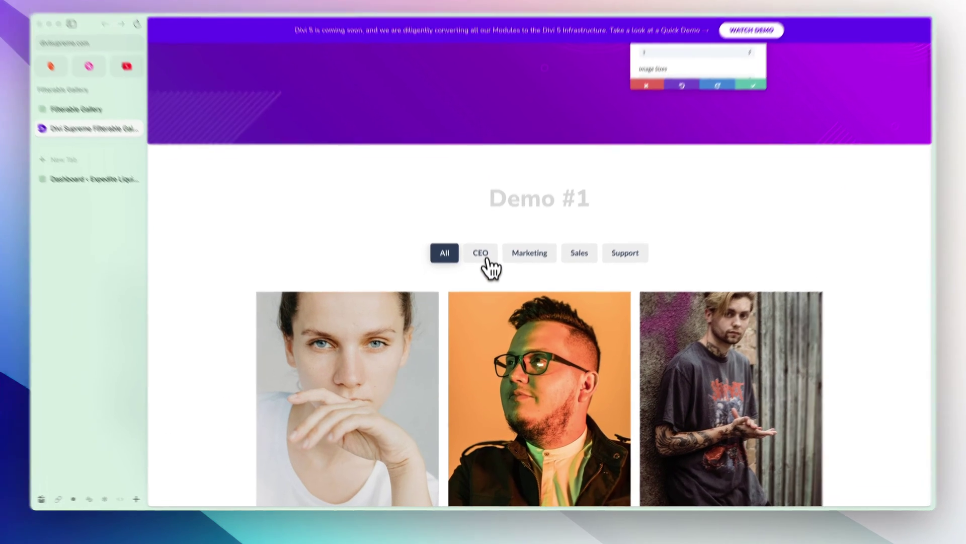
left_click(484, 266)
left_click(523, 266)
left_click(602, 191)
left_click(659, 192)
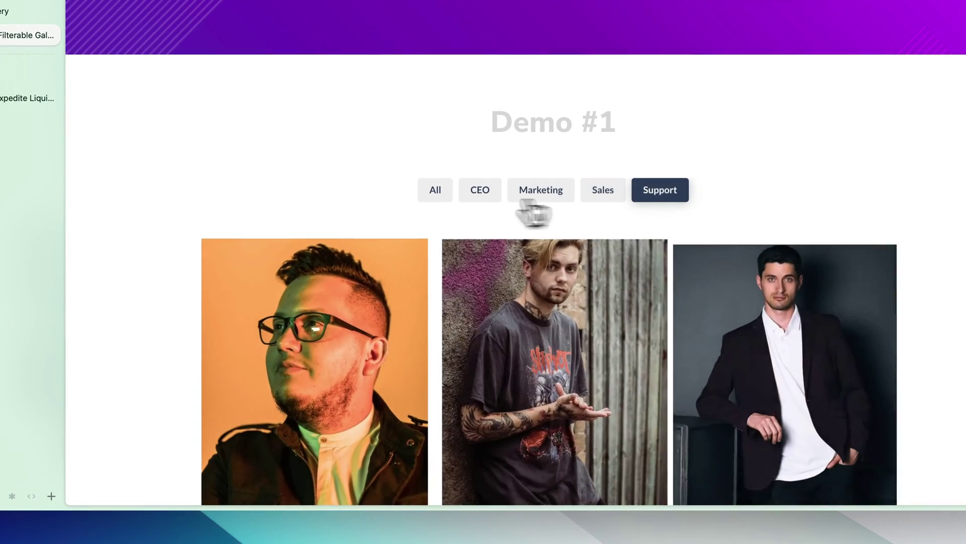
left_click(435, 190)
- Filter the Demo #2 food gallery by Desserts, Drinks and Fast Food
scroll(579, 191, "down", 10)
scroll(554, 251, "down", 20)
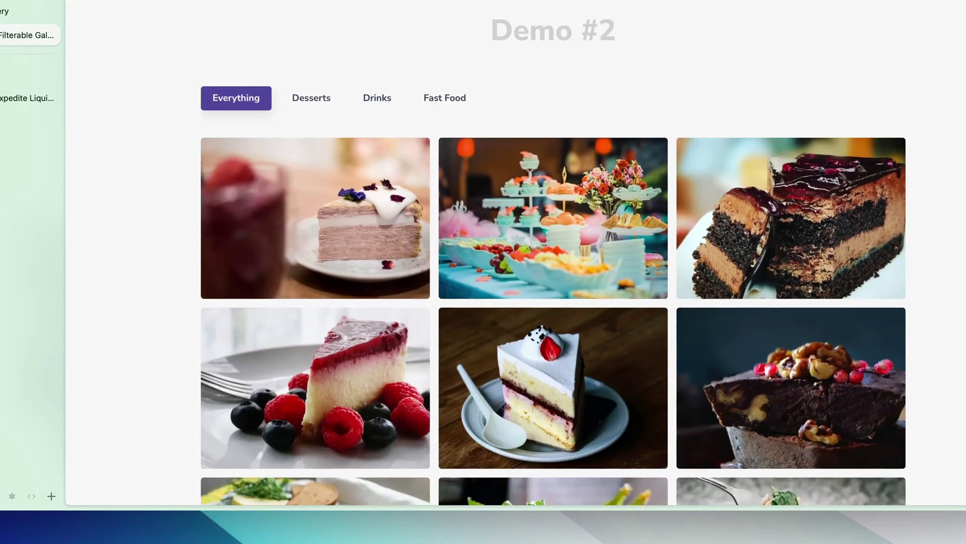
scroll(553, 252, "up", 8)
scroll(544, 166, "down", 1)
left_click(544, 128)
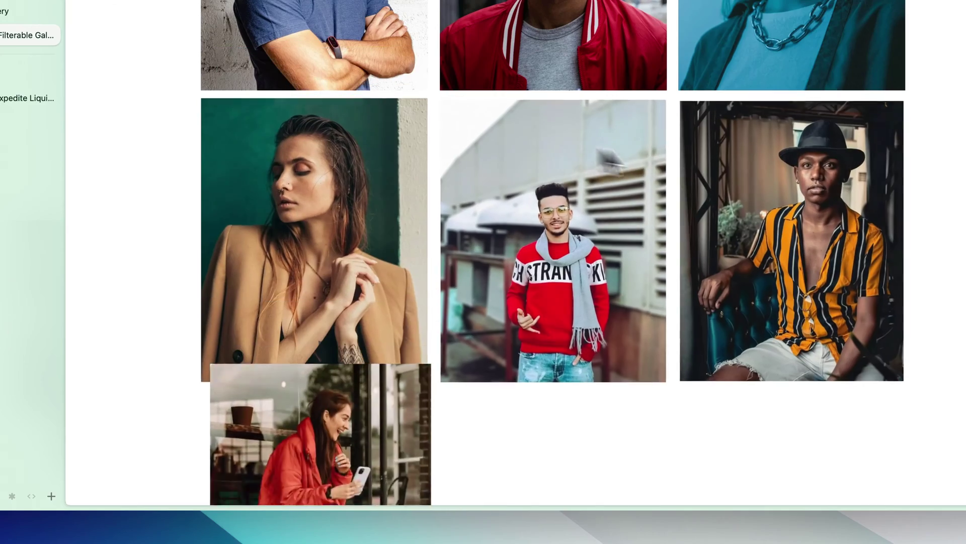
scroll(841, 253, "down", 3)
scroll(840, 254, "down", 7)
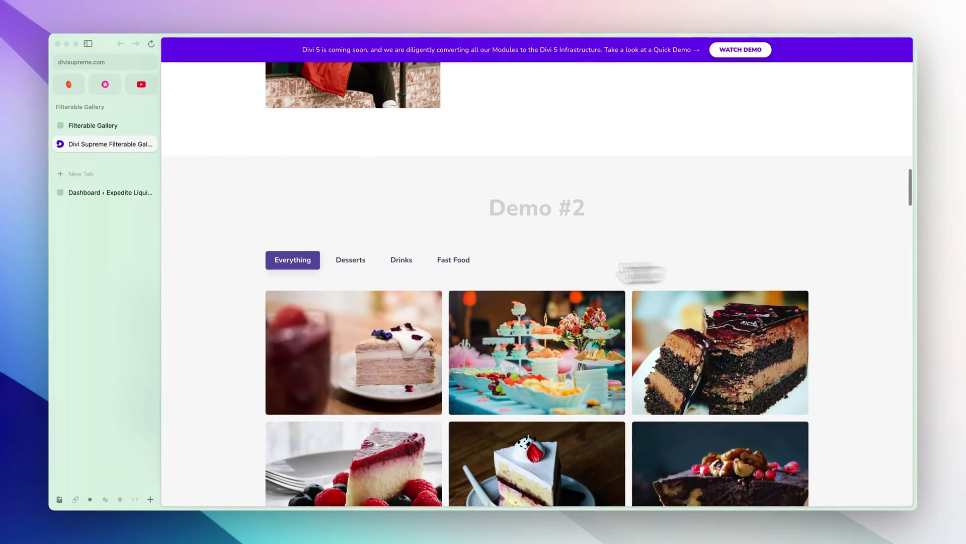
left_click(349, 255)
left_click(400, 255)
left_click(452, 261)
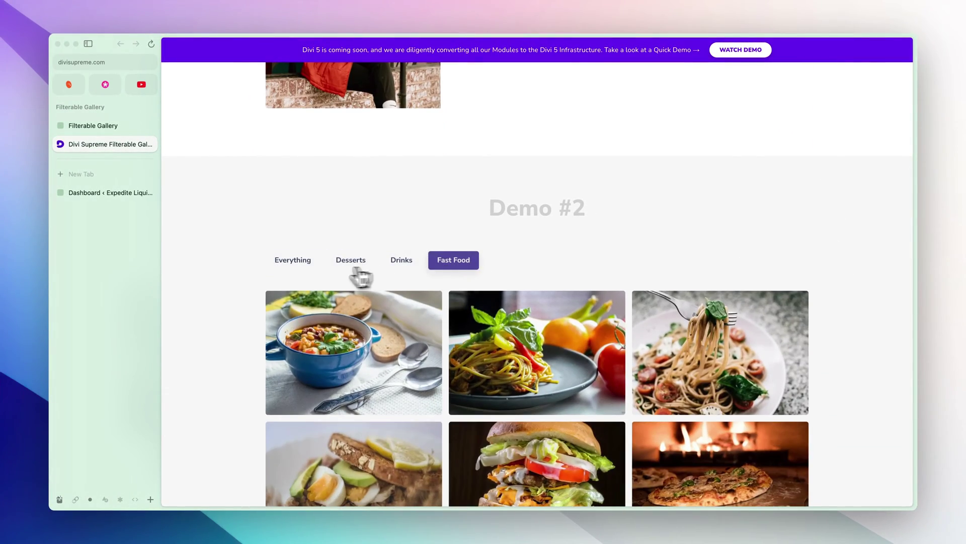
- Set the Demo #2 gallery filter back to Everything and show page 2 of its images
scroll(361, 274, "down", 2)
left_click(304, 166)
left_click(351, 165)
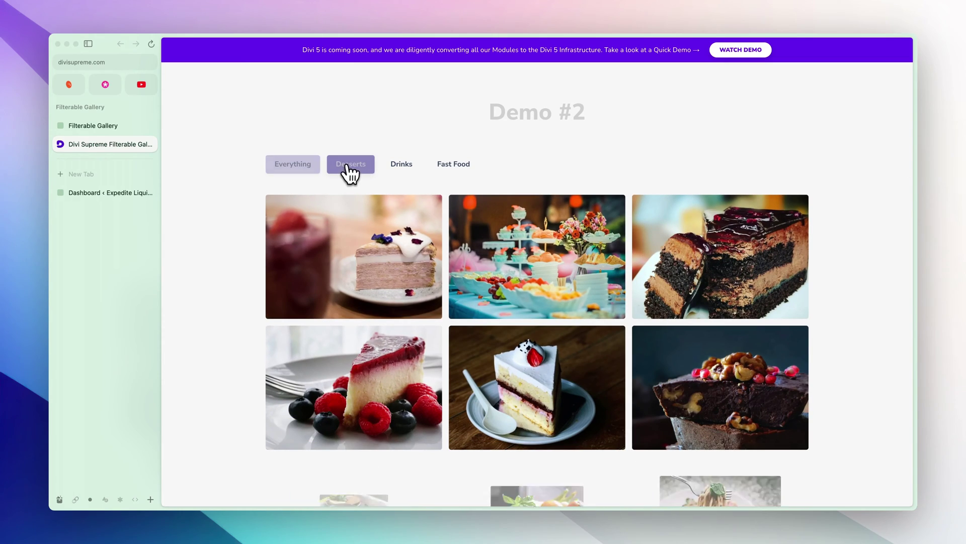
left_click(315, 166)
scroll(312, 177, "down", 4)
left_click(532, 419)
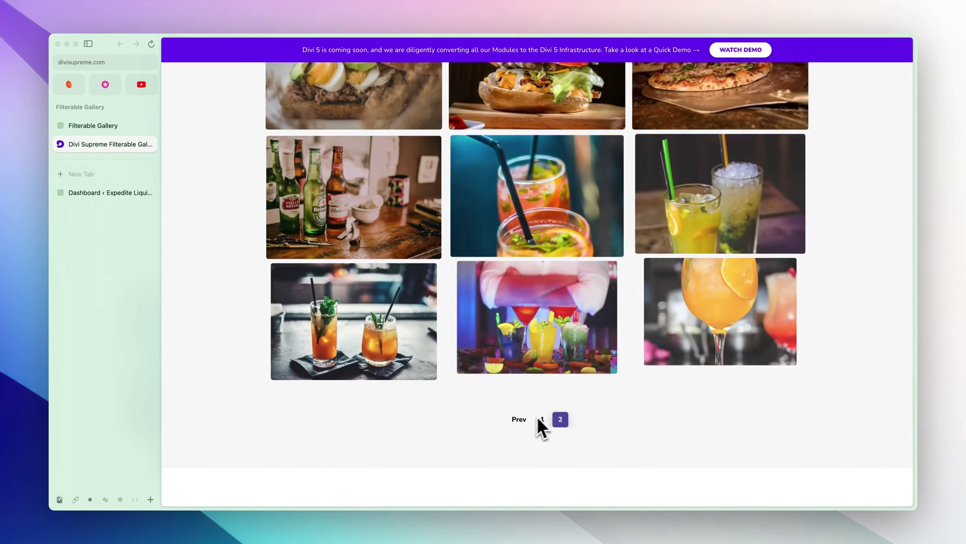
- Filter the Demo #3 card gallery by Men and Women, return it to All, and load more cards
scroll(634, 393, "down", 5)
scroll(634, 403, "down", 3)
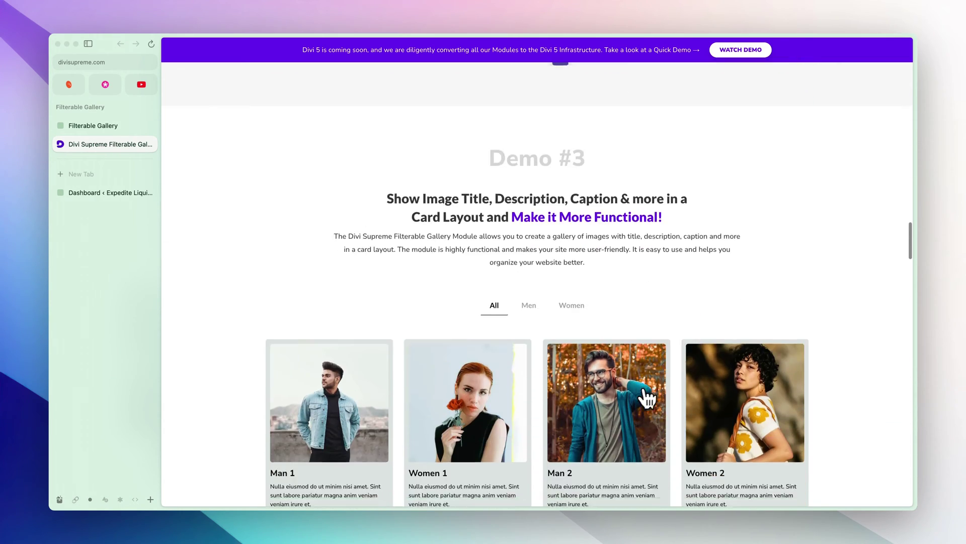
left_click(529, 259)
left_click(562, 267)
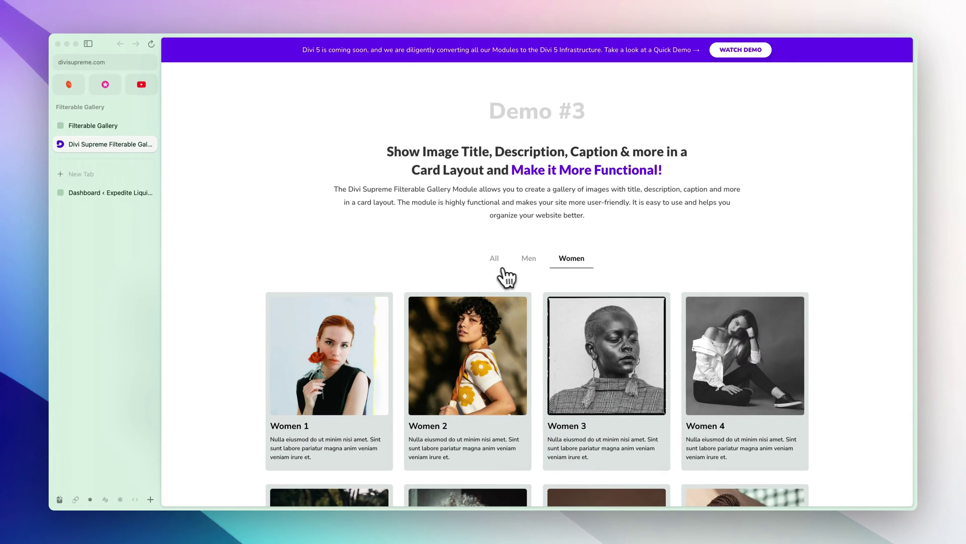
left_click(494, 258)
scroll(577, 318, "down", 3)
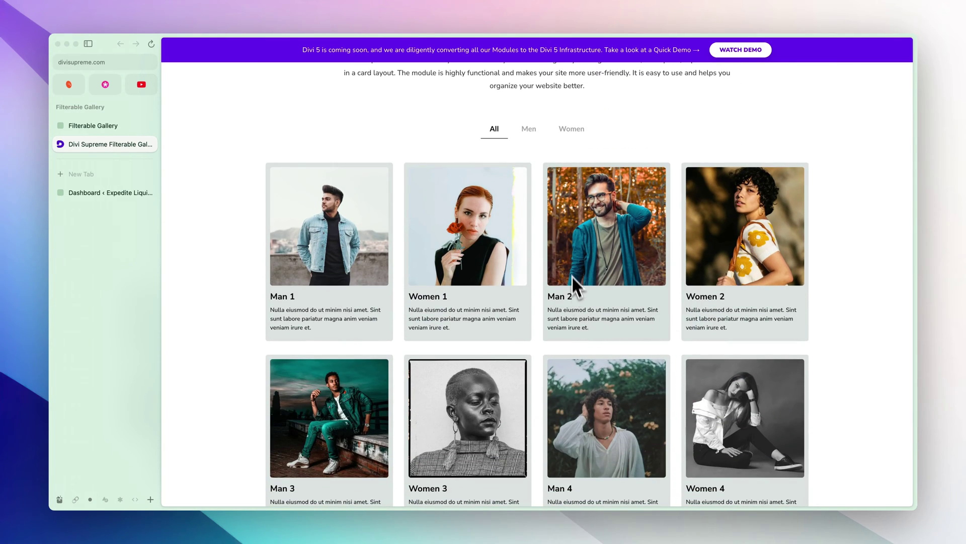
scroll(572, 313, "down", 10)
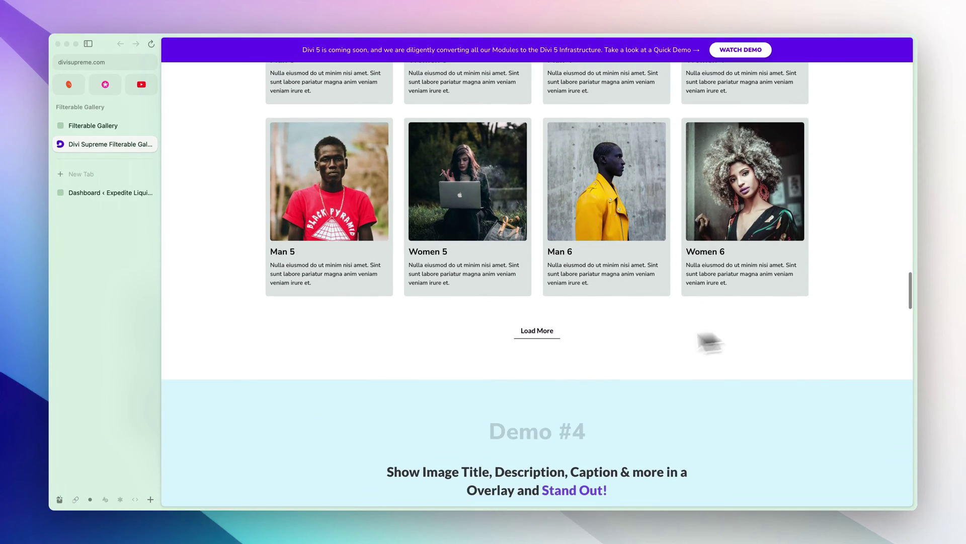
left_click(548, 332)
- Examine the Demo #4 overlay gallery and filter the linked-image gallery below it by Minimal, Mountains, Ocean and Woods
scroll(855, 319, "down", 10)
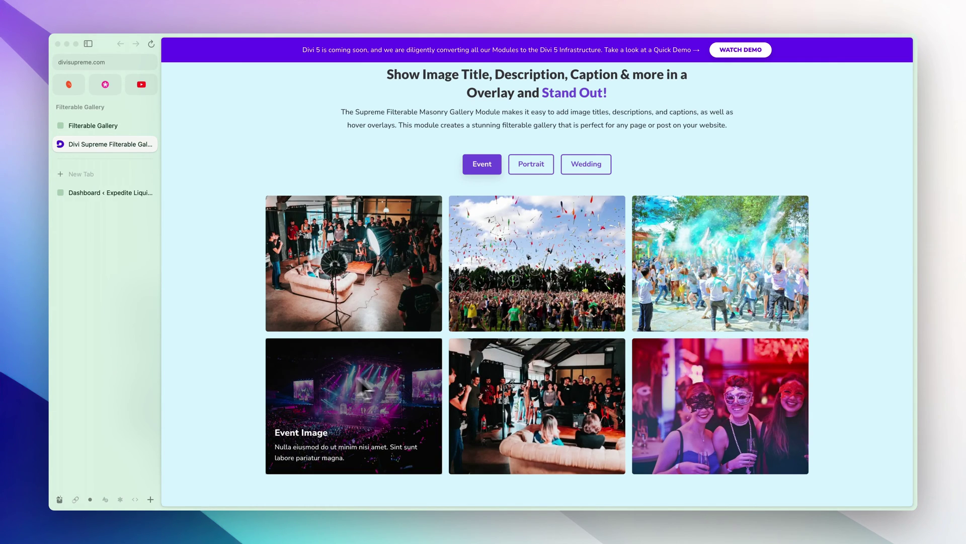
scroll(244, 378, "down", 4)
scroll(243, 377, "down", 8)
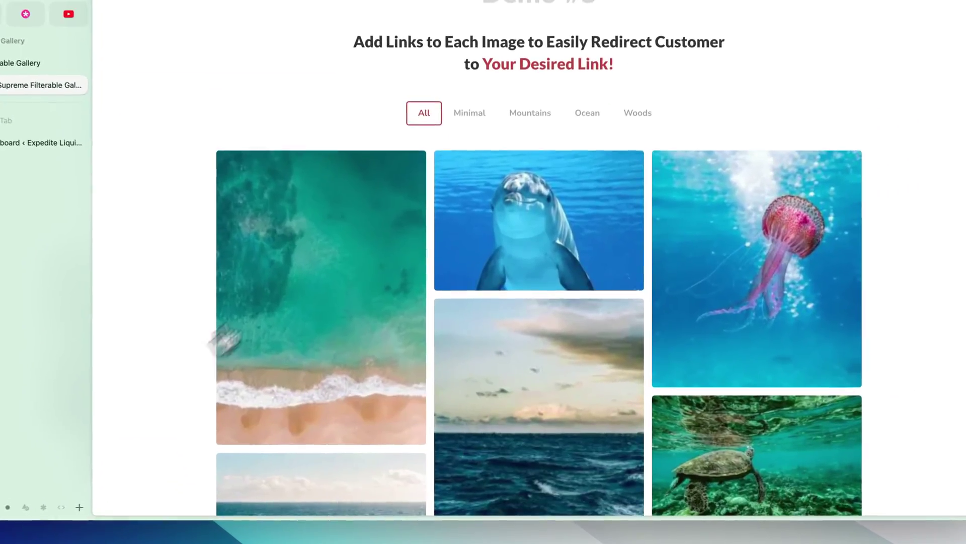
left_click(480, 169)
left_click(554, 115)
left_click(592, 115)
left_click(622, 115)
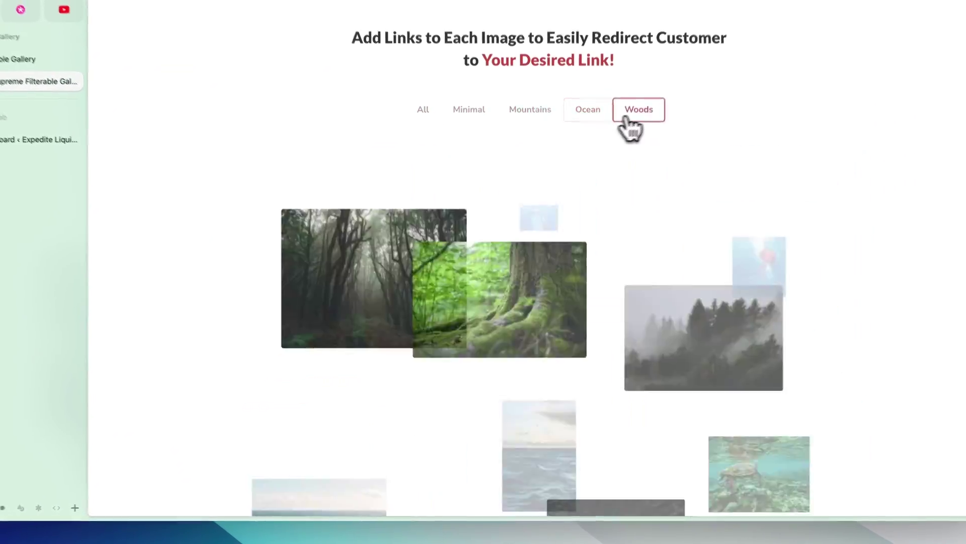
scroll(884, 312, "up", 15)
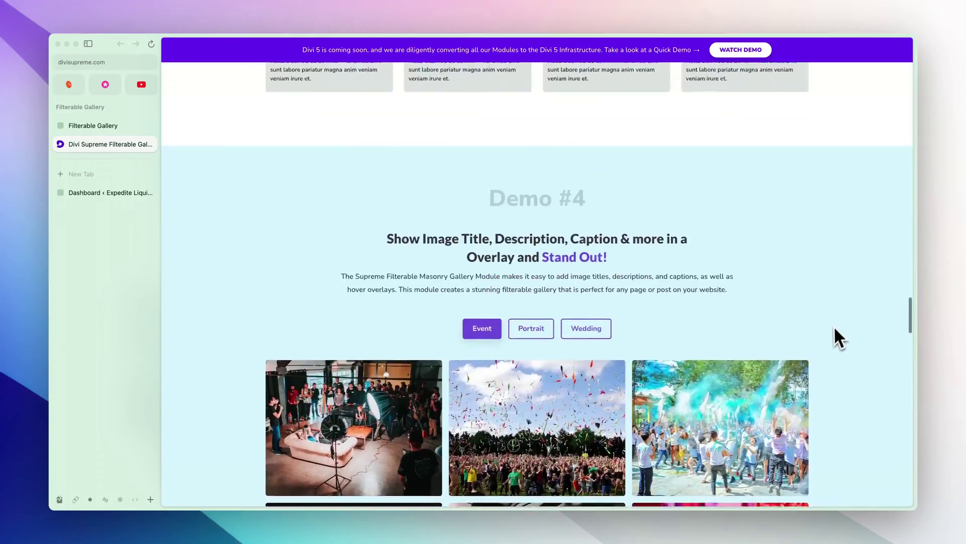
scroll(834, 328, "up", 20)
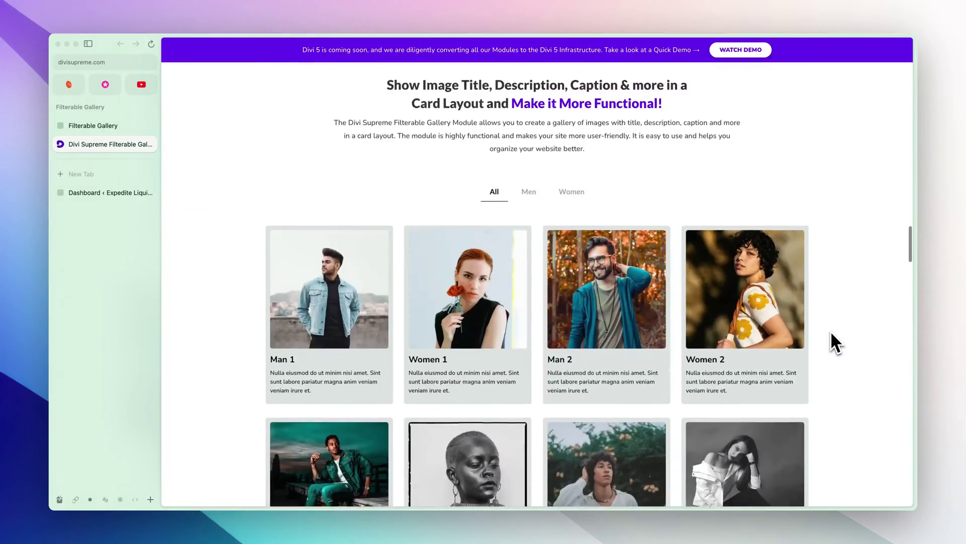
scroll(830, 333, "up", 20)
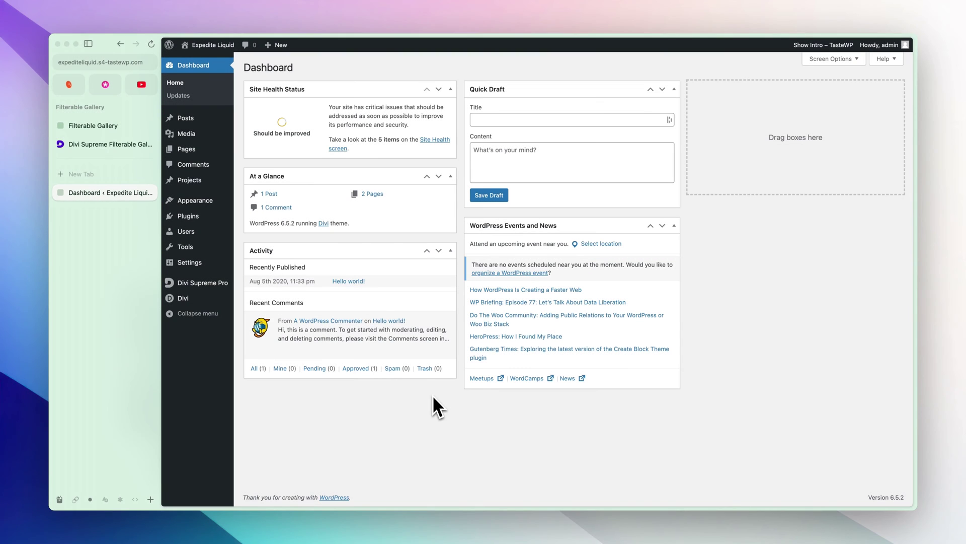
- Open the media categories page in the WordPress dashboard
mouse_move(207, 286)
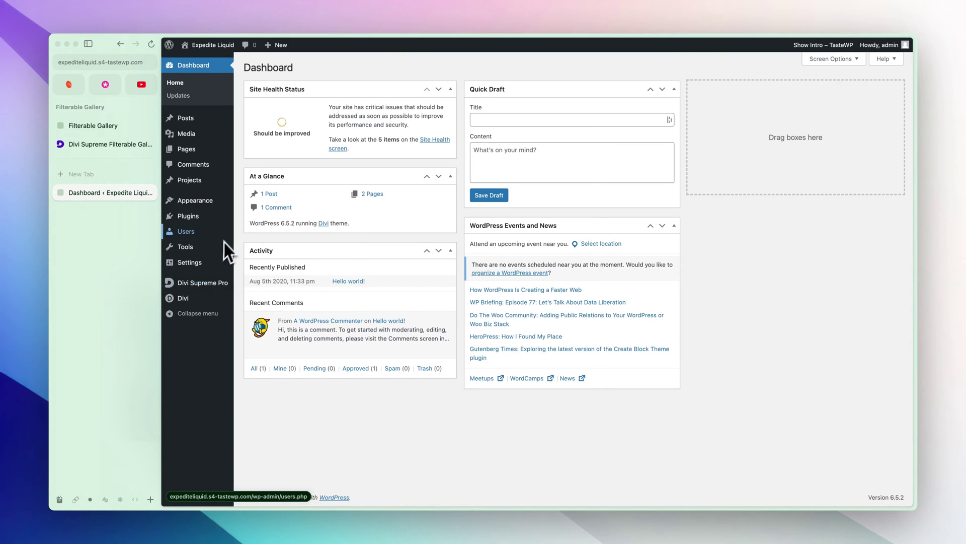
mouse_move(213, 138)
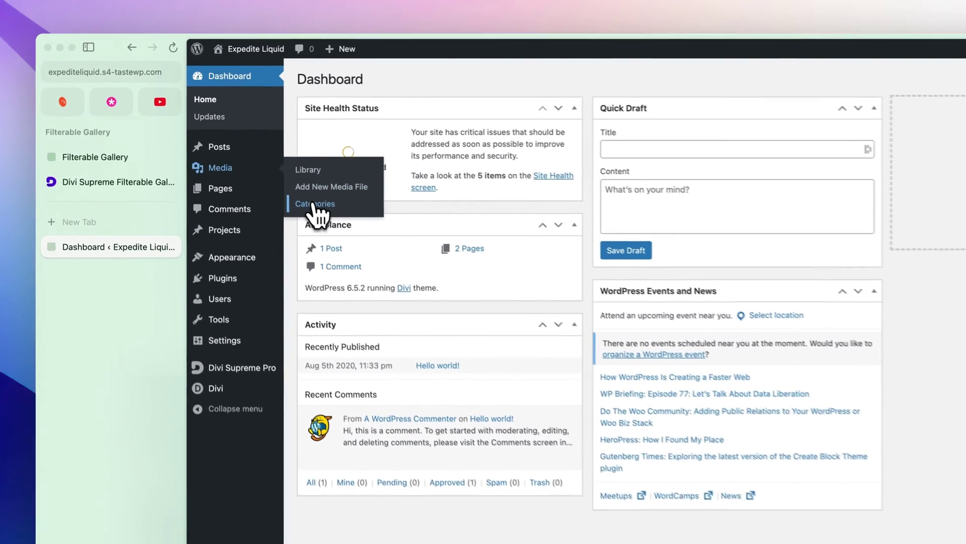
left_click(257, 160)
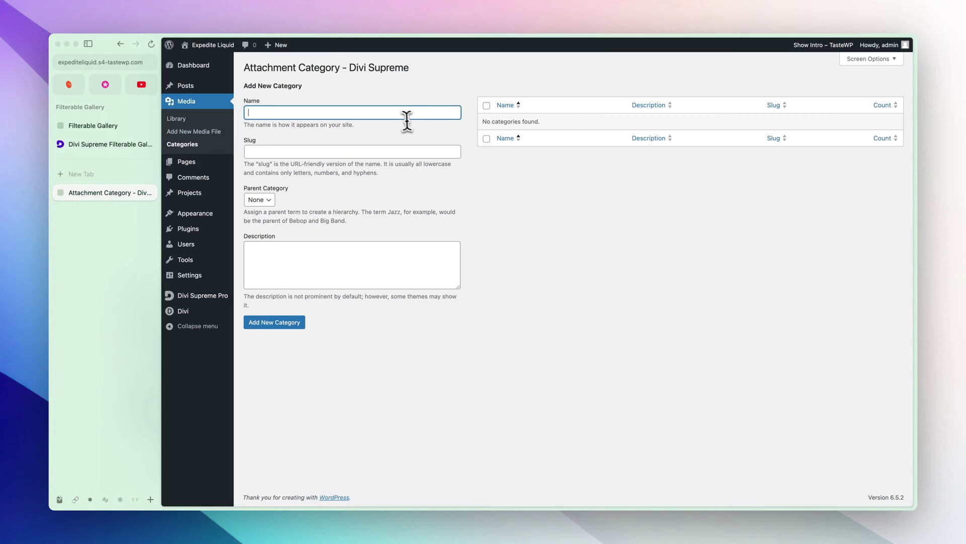
left_click(526, 204)
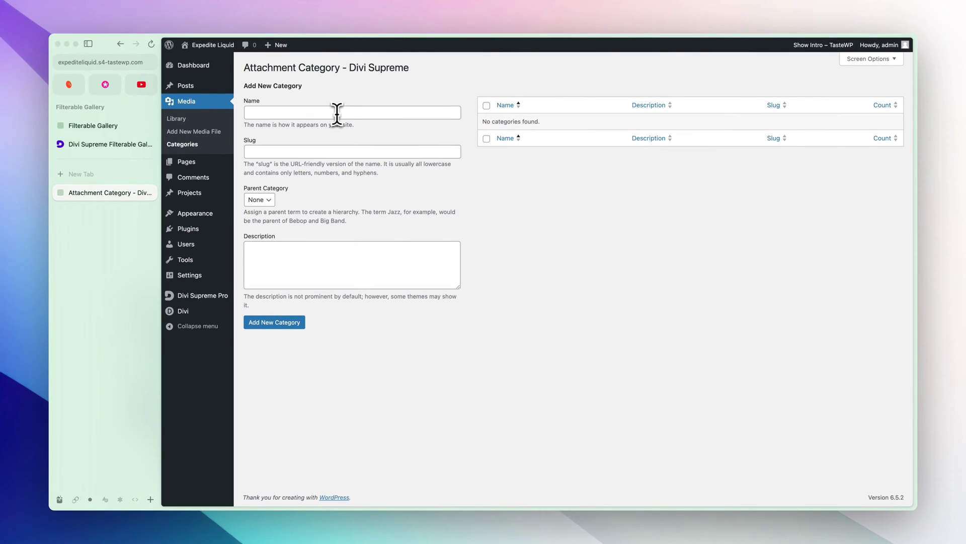
- Add a media category named "Sports Car" with no parent category
left_click(335, 113)
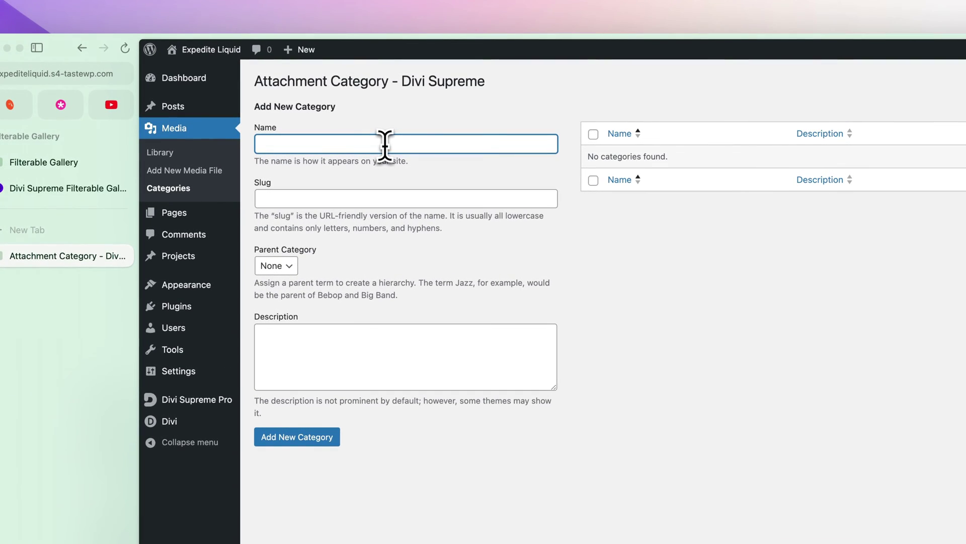
type("Sports Ca")
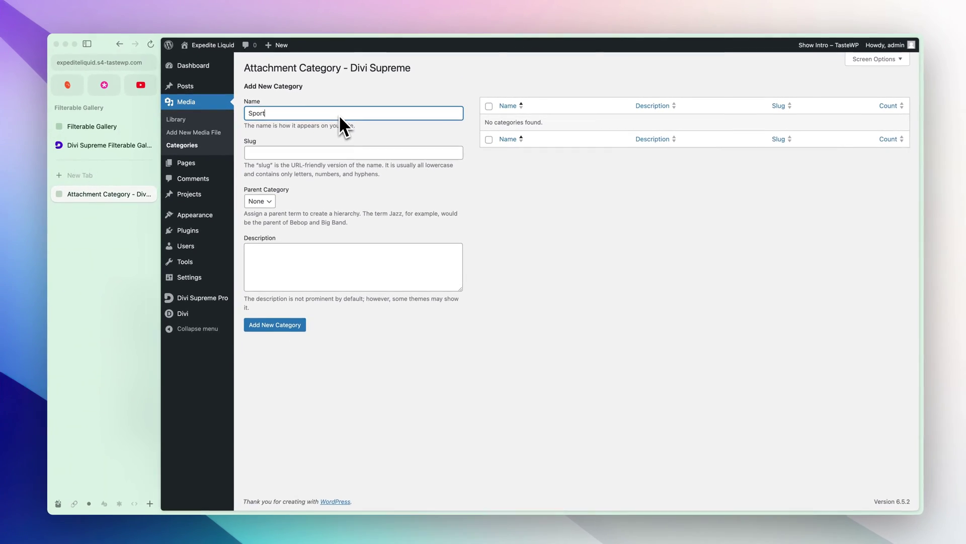
type("r")
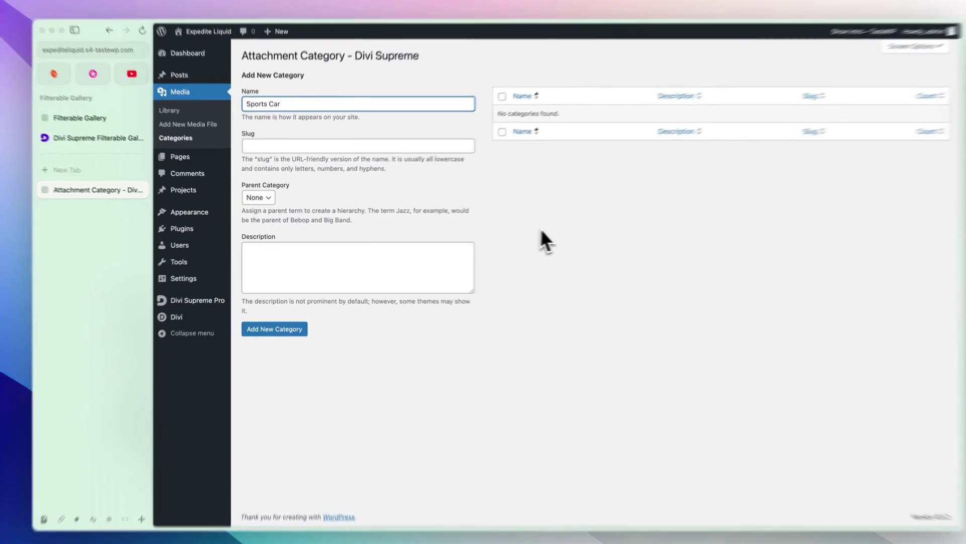
left_click(436, 264)
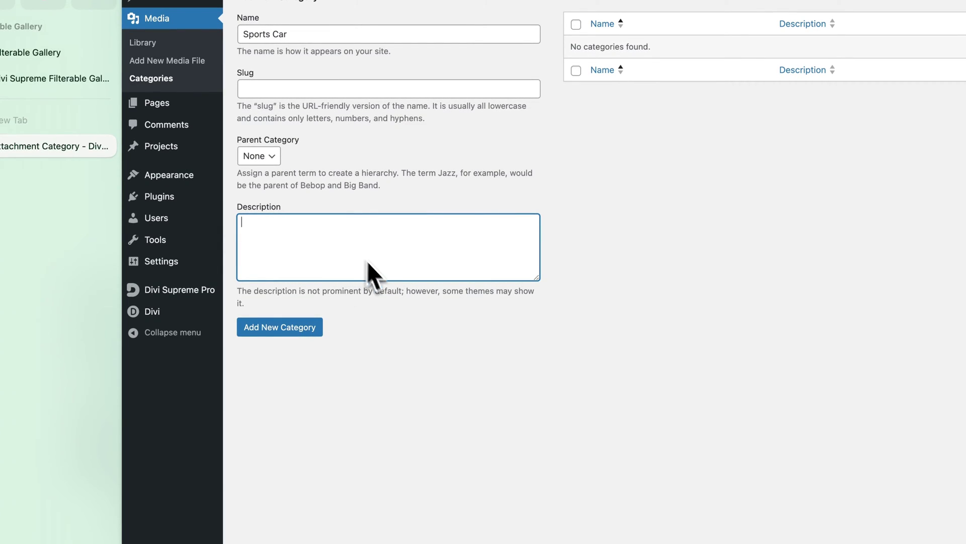
left_click(309, 332)
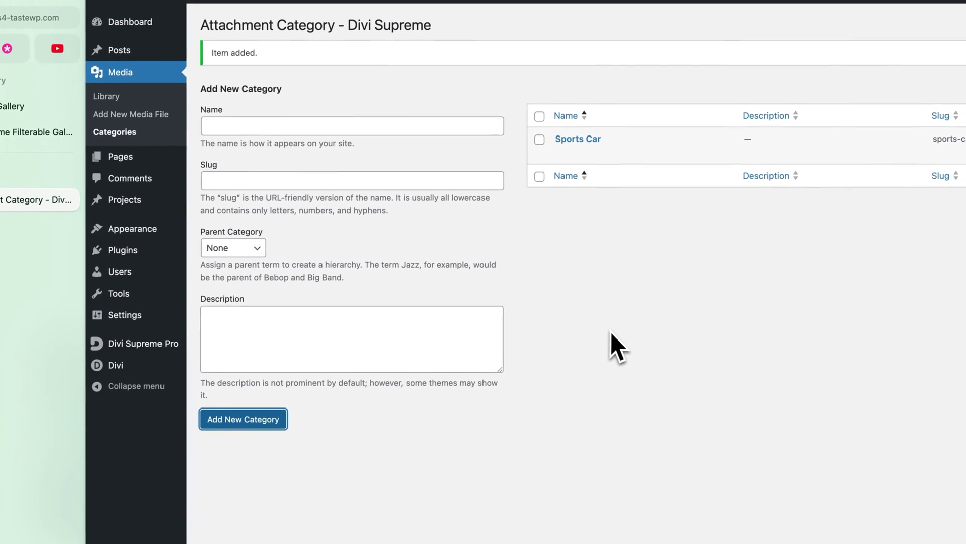
- Add a second media category named "Motor Bikes"
left_click(296, 38)
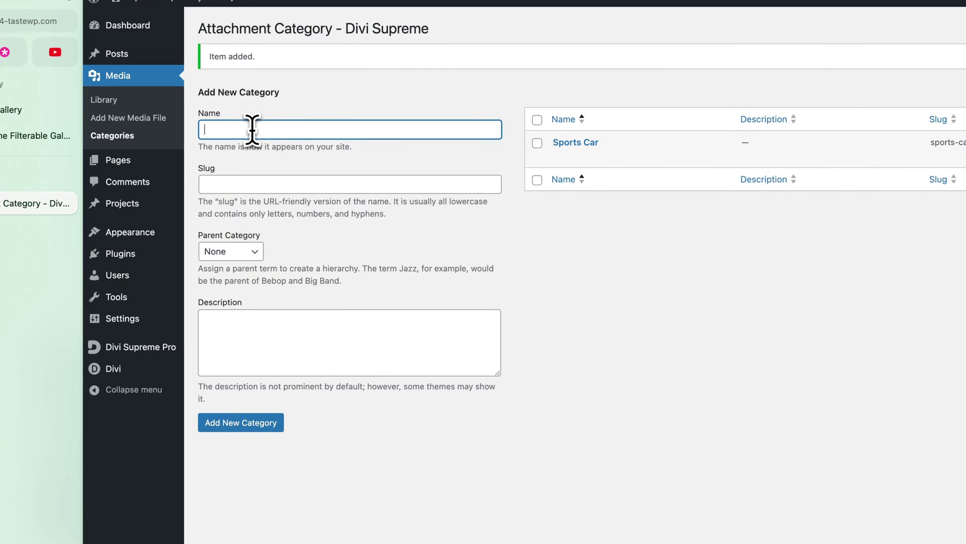
type("Sports")
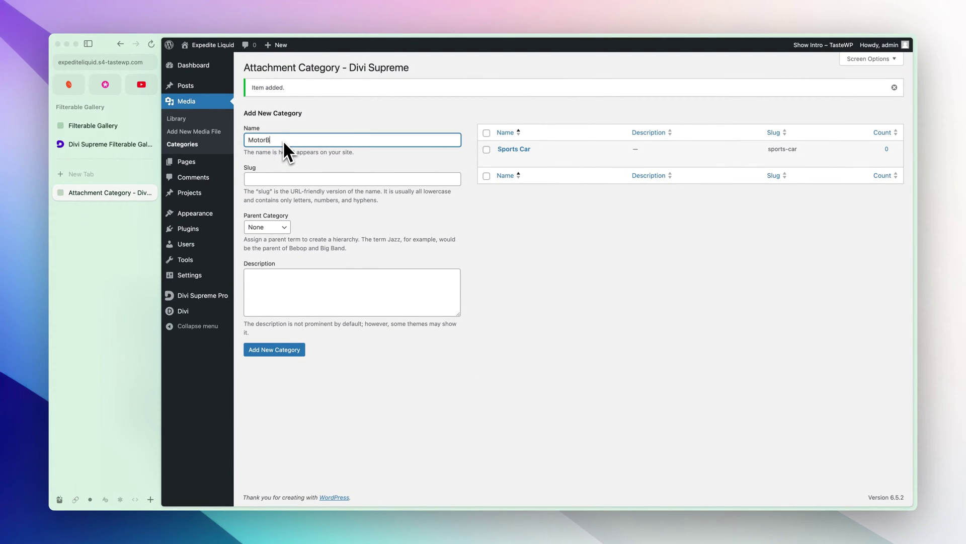
left_click(293, 351)
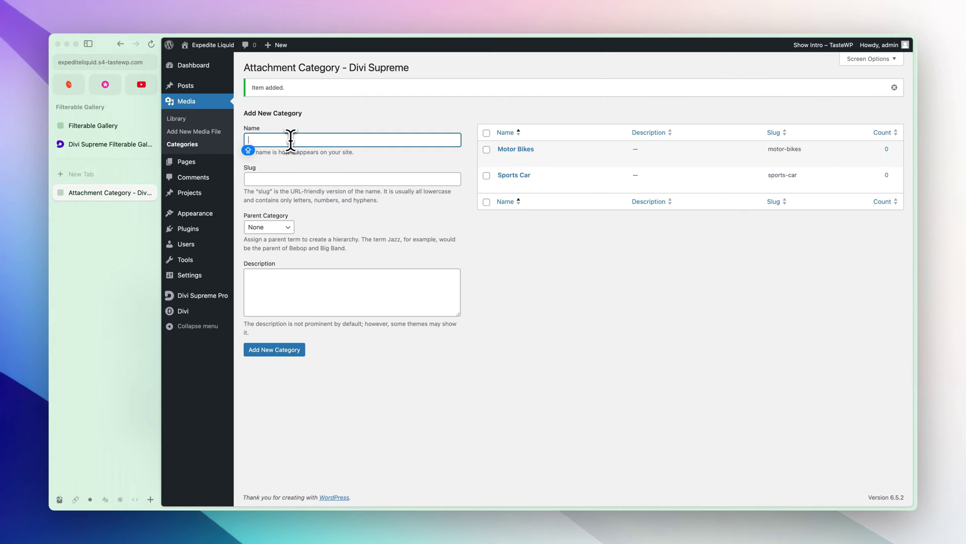
- Add a third media category named "Bicycle" and open the media library
left_click(285, 349)
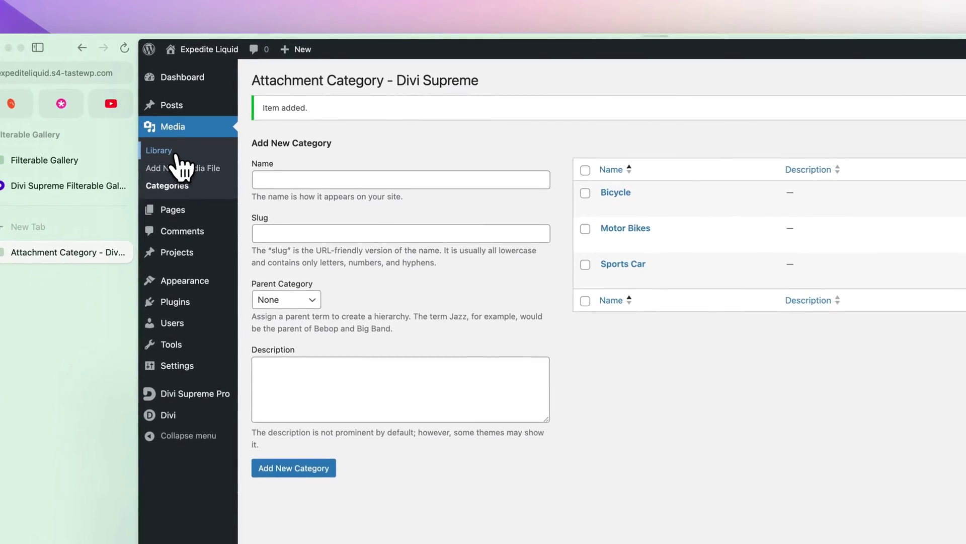
left_click(177, 119)
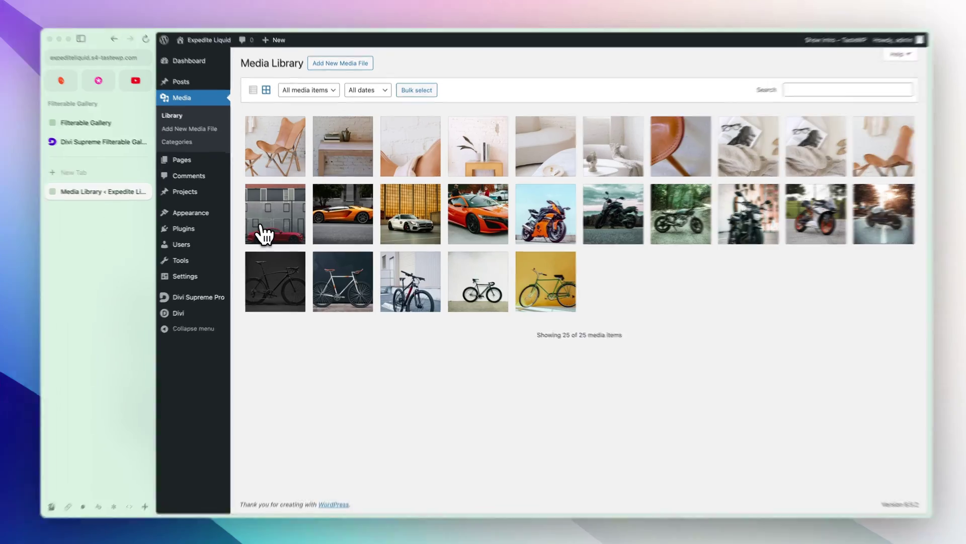
- Assign the Sports Car attachment category to the image of the red car in front of the grey building
left_click(260, 232)
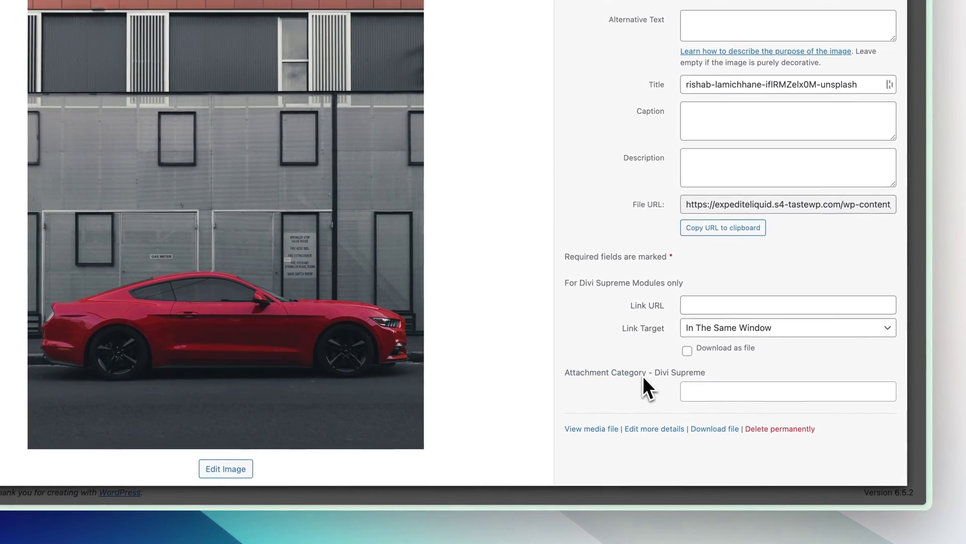
left_click(727, 395)
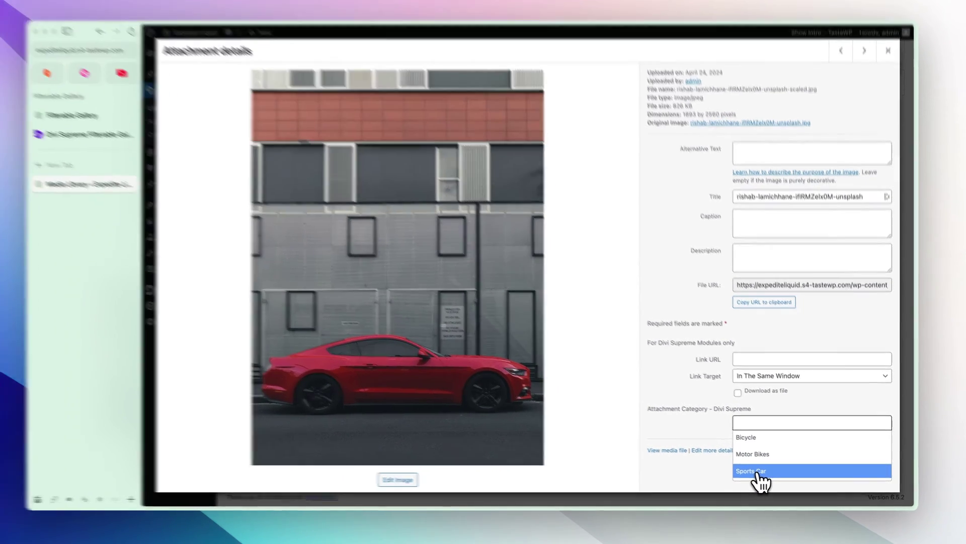
left_click(761, 473)
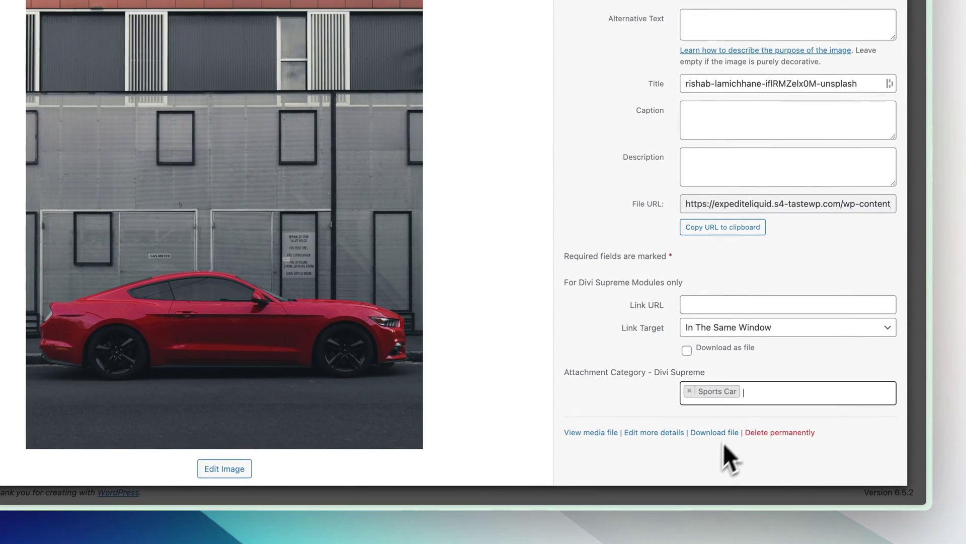
- Try also assigning the Motor Bikes and Bicycle categories to the red car image, and remove both again
left_click(752, 393)
left_click(672, 396)
left_click(745, 393)
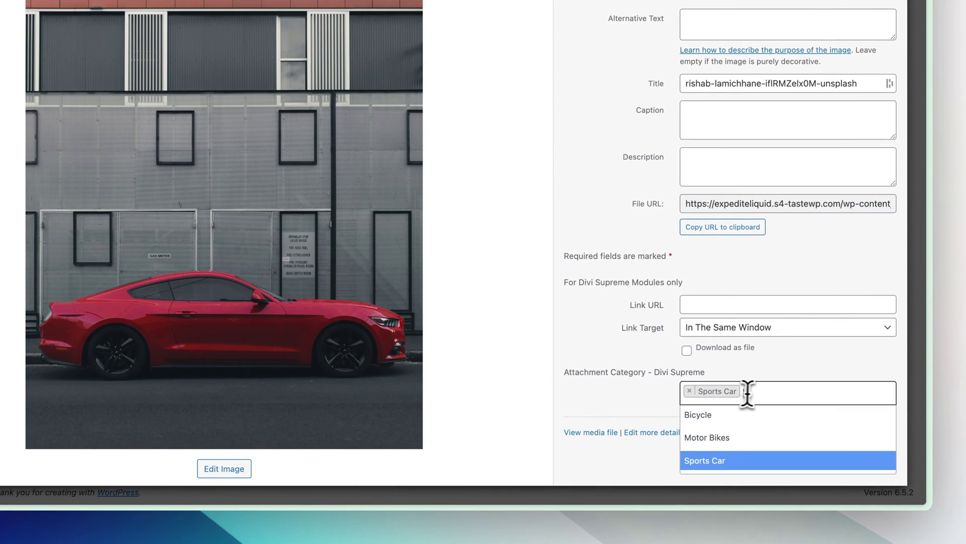
left_click(739, 438)
left_click(813, 394)
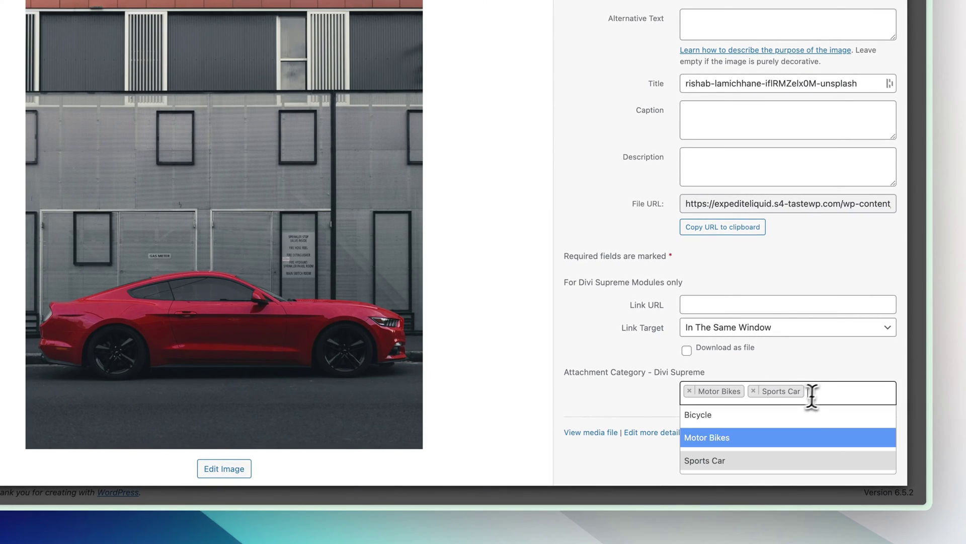
left_click(741, 423)
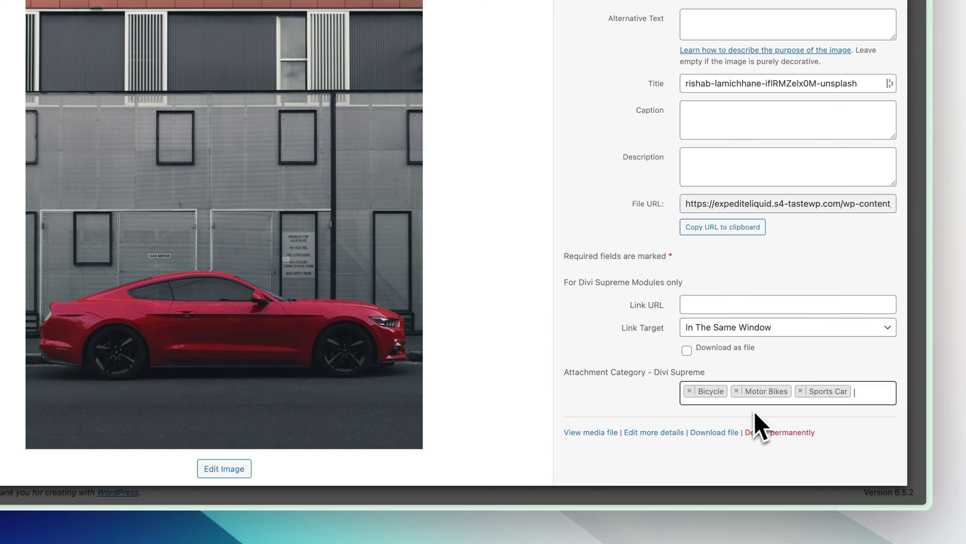
left_click(689, 391)
left_click(689, 391)
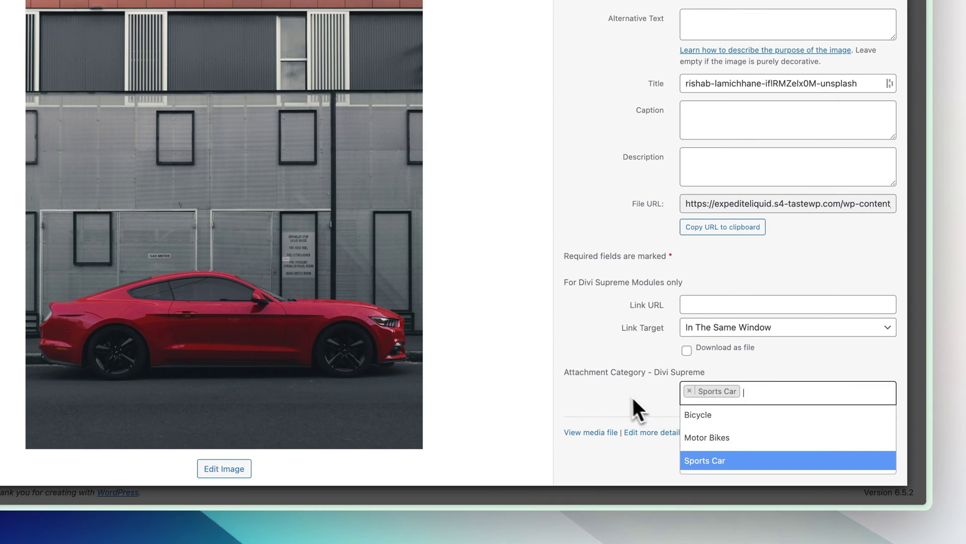
left_click(632, 398)
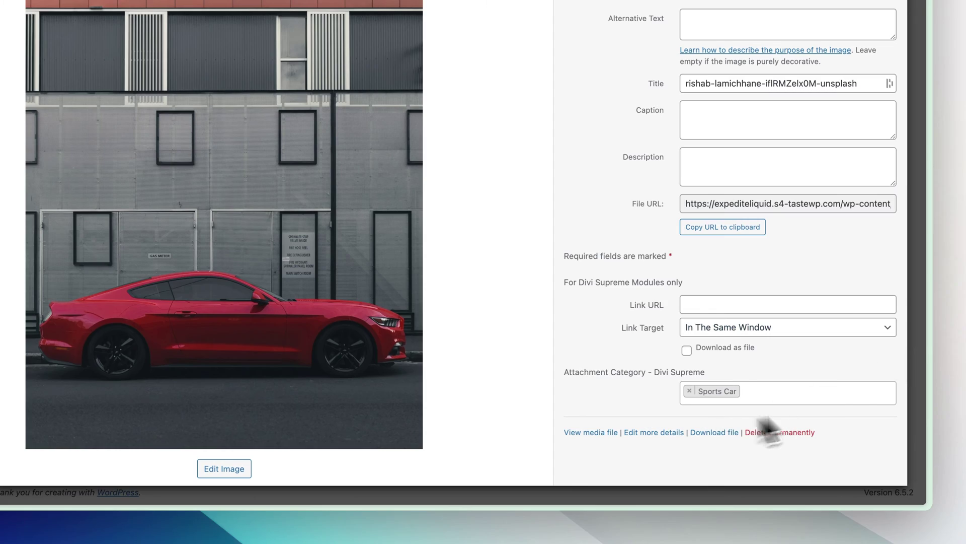
- Assign the Sports Car category to the other three car images: the orange one, the silver one and the orange-red one
left_click(909, 377)
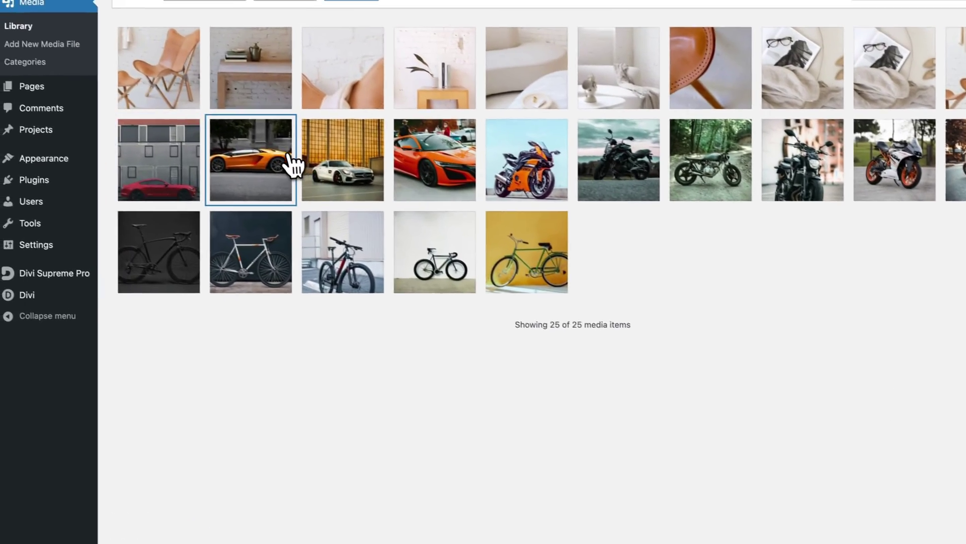
left_click(291, 162)
left_click(758, 428)
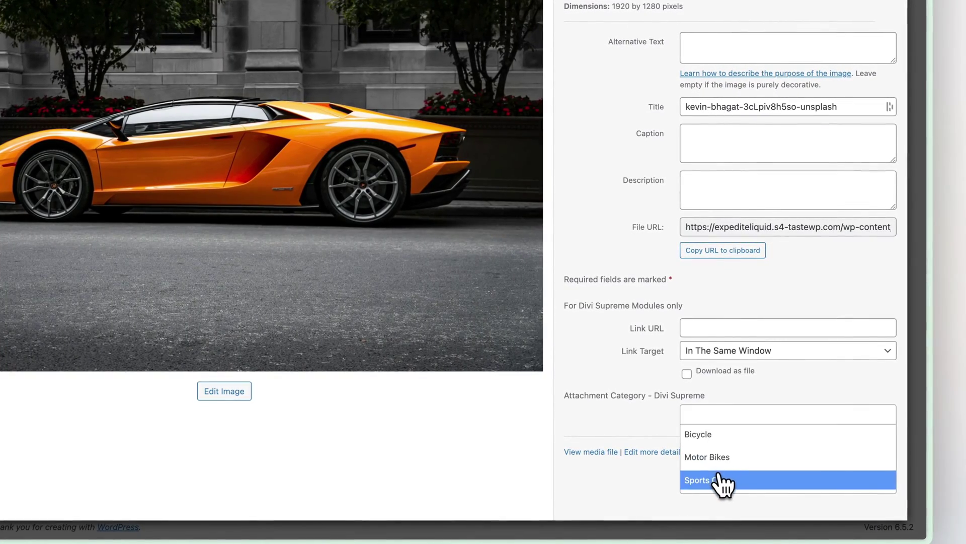
left_click(772, 496)
left_click(853, 0)
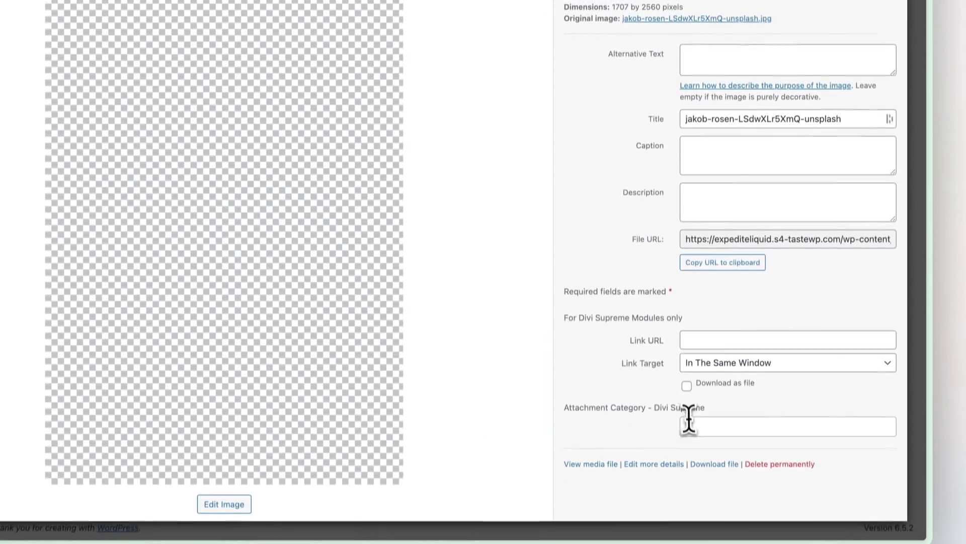
left_click(694, 457)
left_click(705, 479)
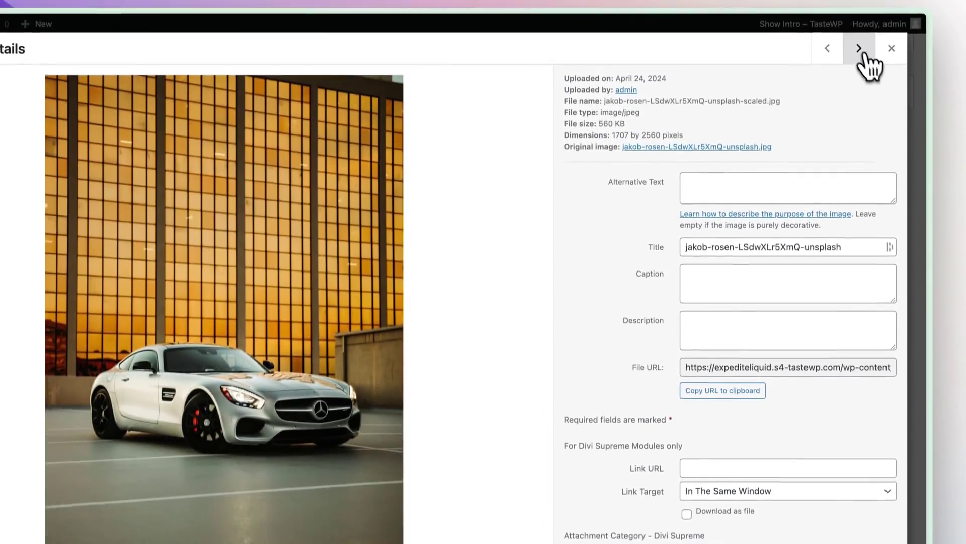
left_click(859, 0)
left_click(700, 436)
left_click(702, 501)
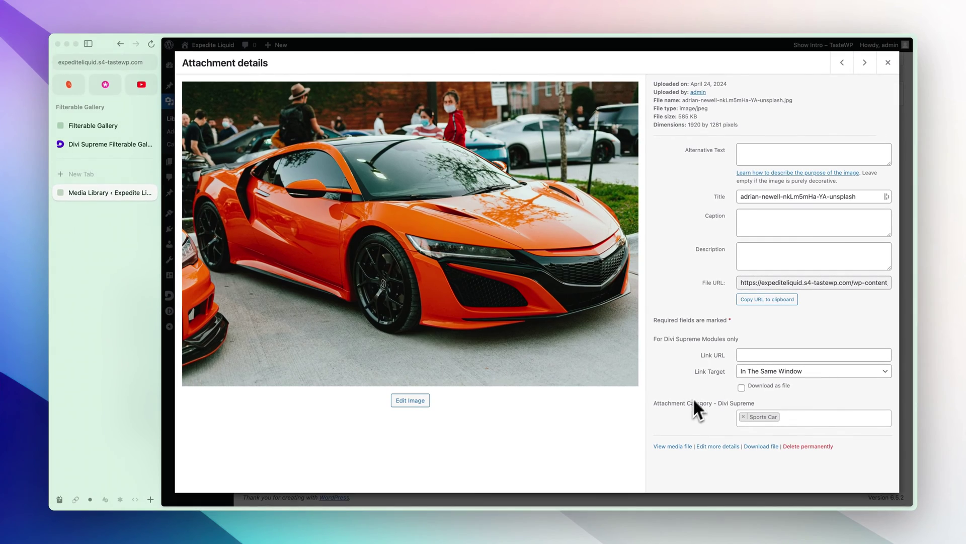
- Assign the Motor Bikes category to the motorcycle images in the media library
left_click(861, 0)
left_click(765, 424)
left_click(770, 456)
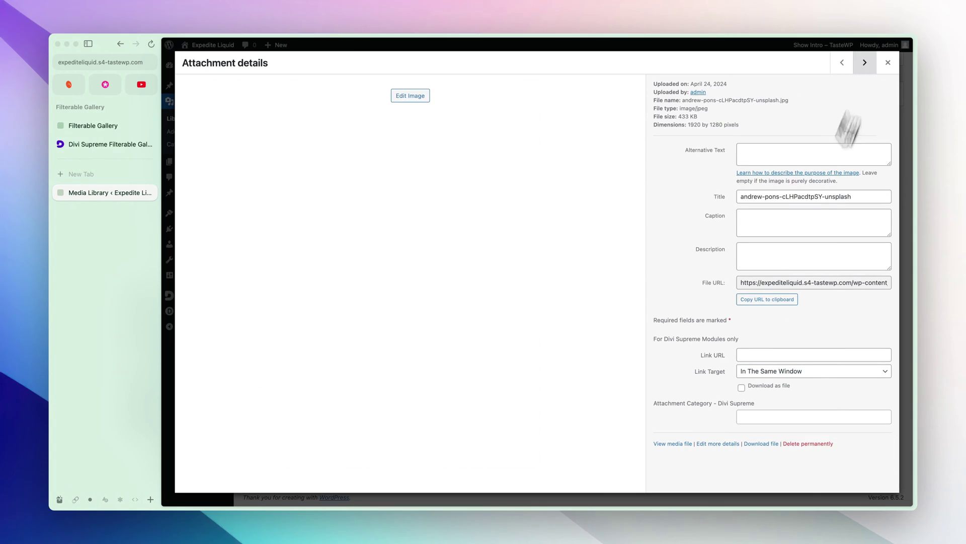
left_click(865, 62)
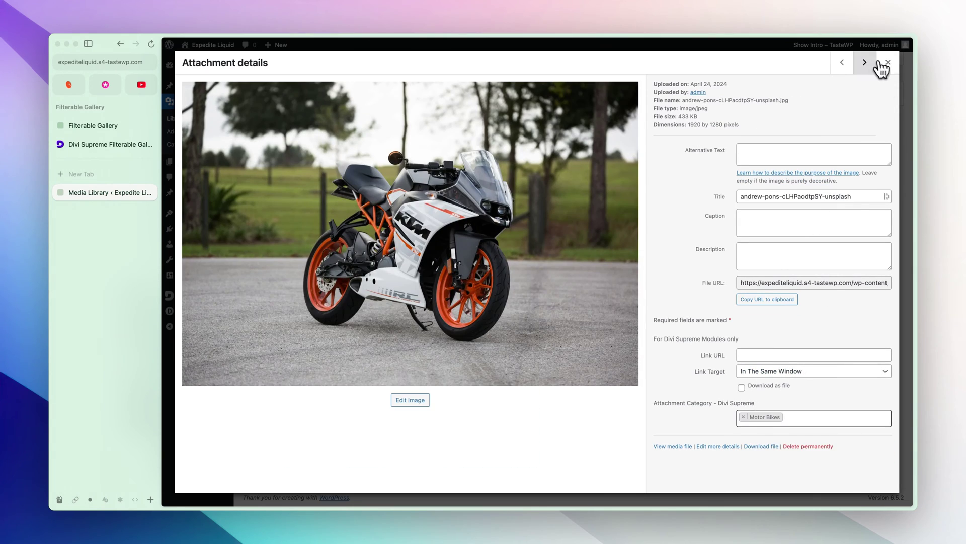
left_click(770, 453)
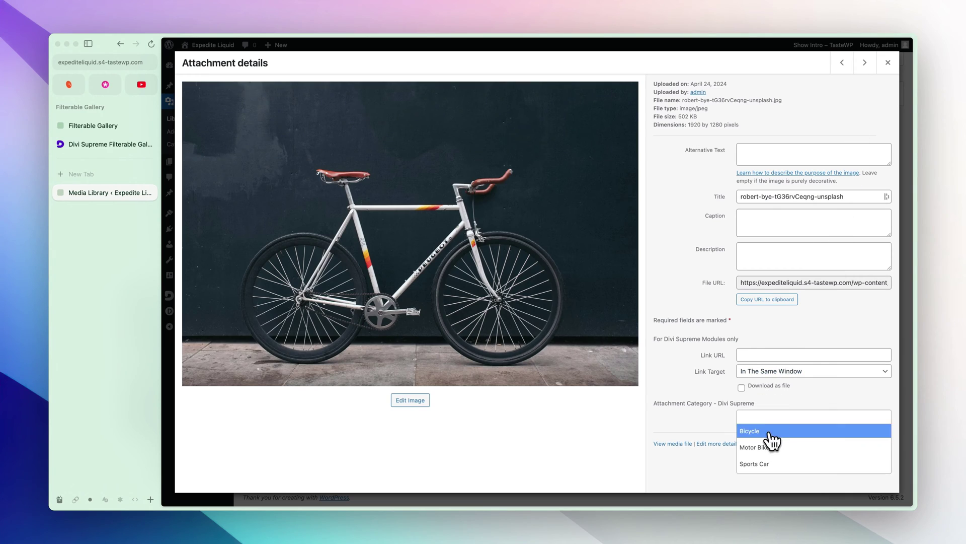
- Assign the Bicycle category to the bicycle images and close the attachment details
left_click(765, 425)
left_click(765, 439)
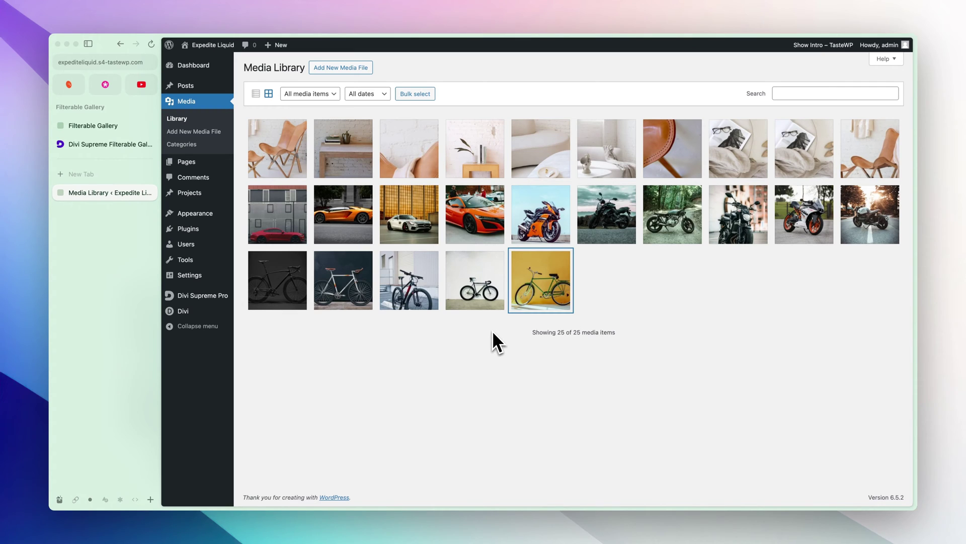
left_click(493, 330)
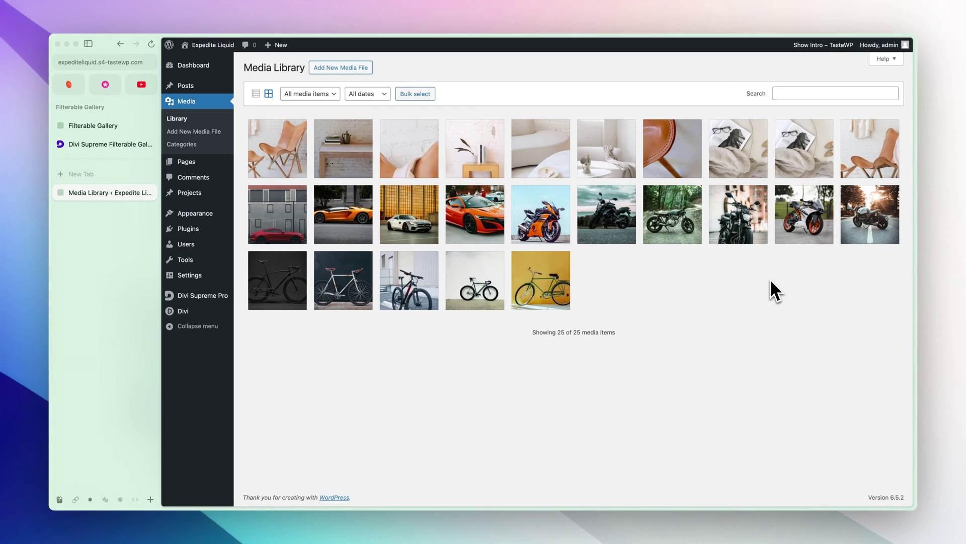
- Switch to the Filterable Gallery page in the visual builder and insert a Supreme Filterable Gallery module below the large paragraph
left_click(94, 125)
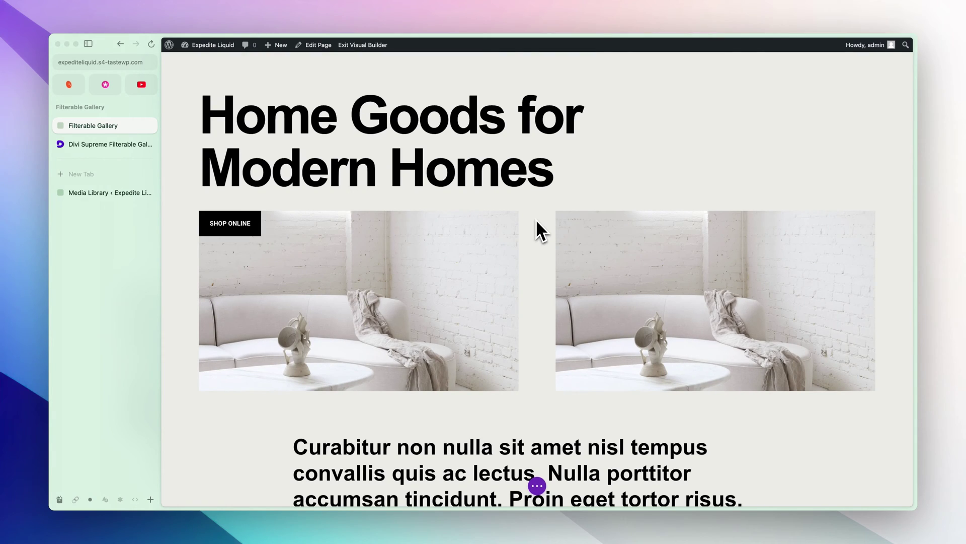
scroll(536, 220, "down", 5)
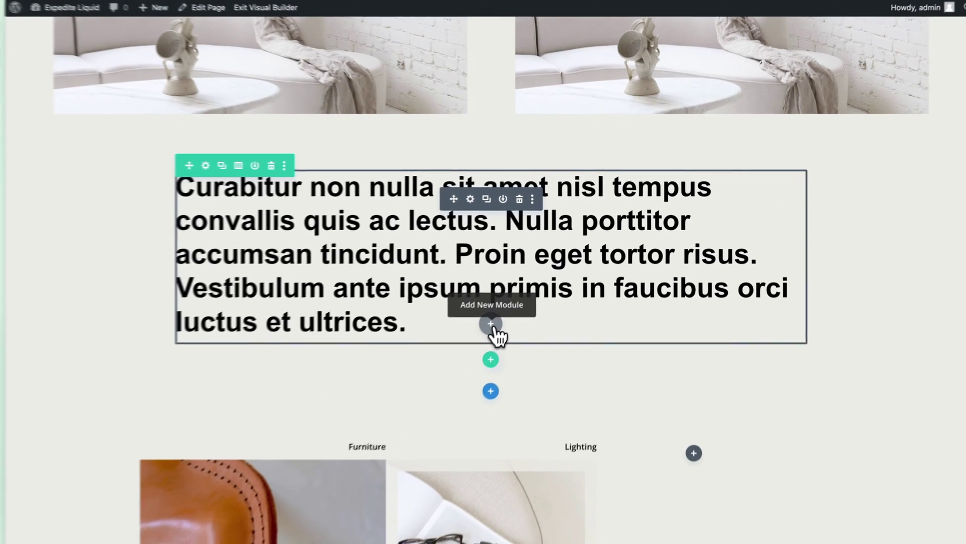
left_click(537, 291)
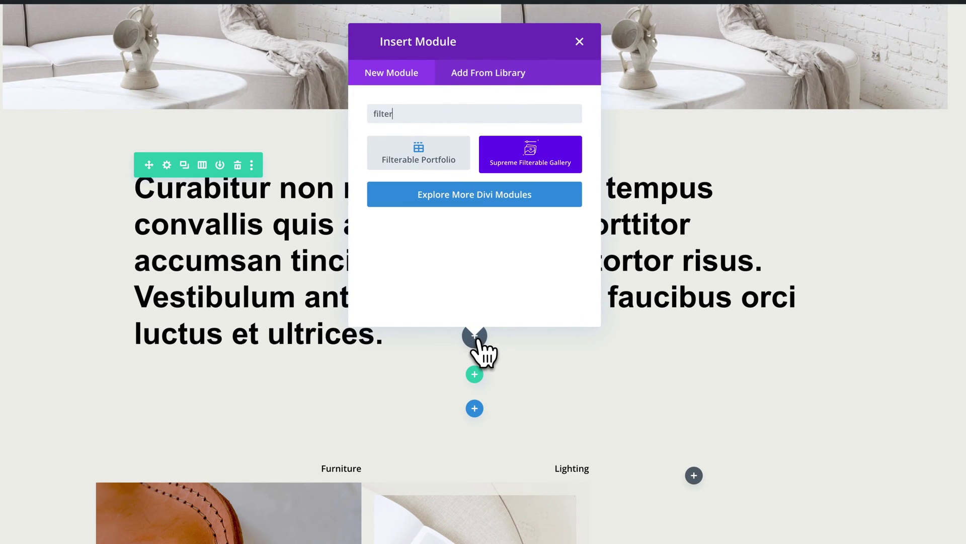
left_click(548, 163)
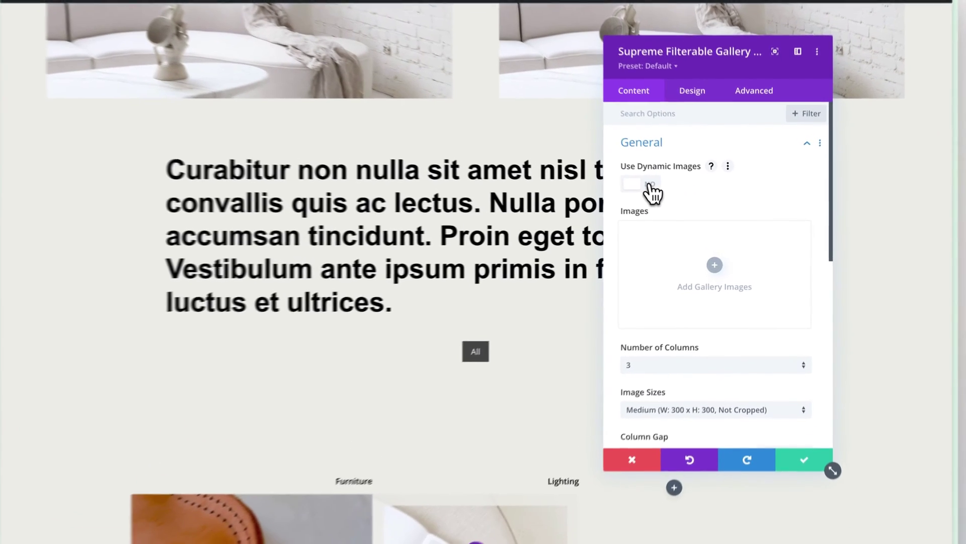
- Enable dynamic images for the gallery and include the Bicycle, Motor Bikes and Sports Car categories
left_click(679, 195)
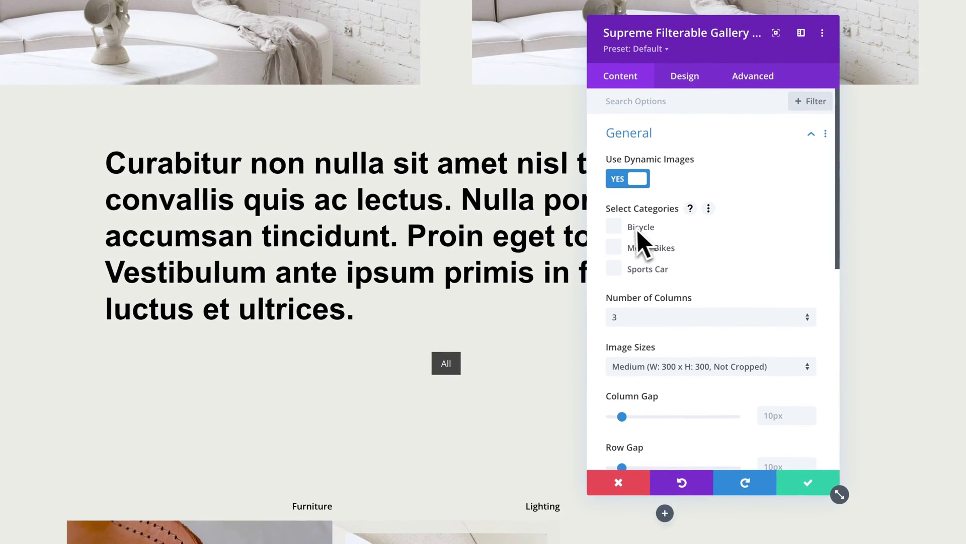
left_click(615, 227)
left_click(615, 247)
left_click(615, 269)
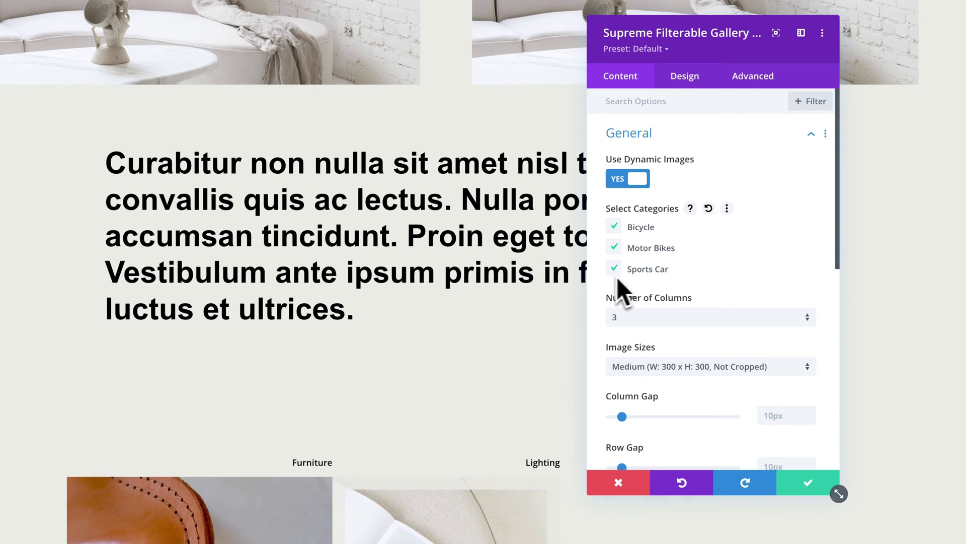
scroll(483, 319, "down", 3)
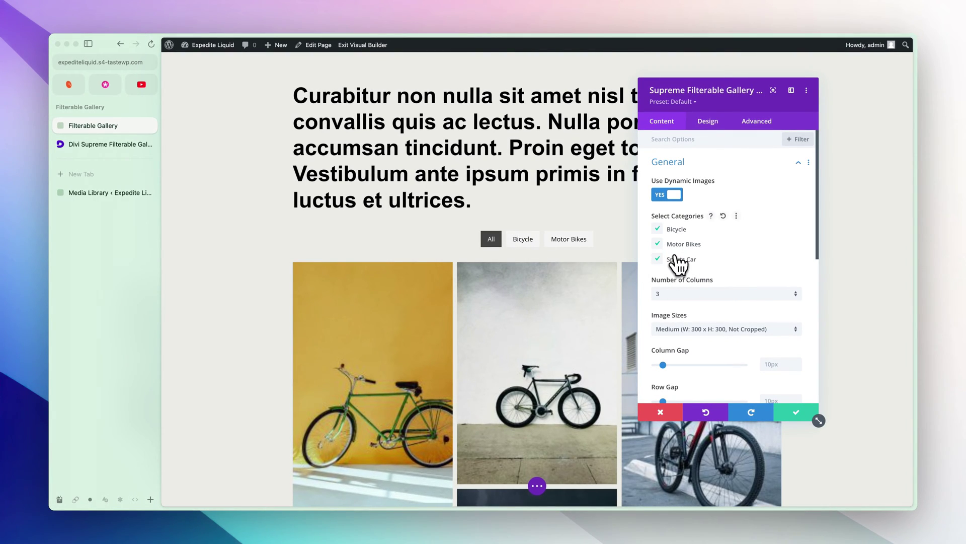
- Raise the gallery's Number of Images to 2312 in its Configuration settings
left_click(686, 164)
left_click(696, 221)
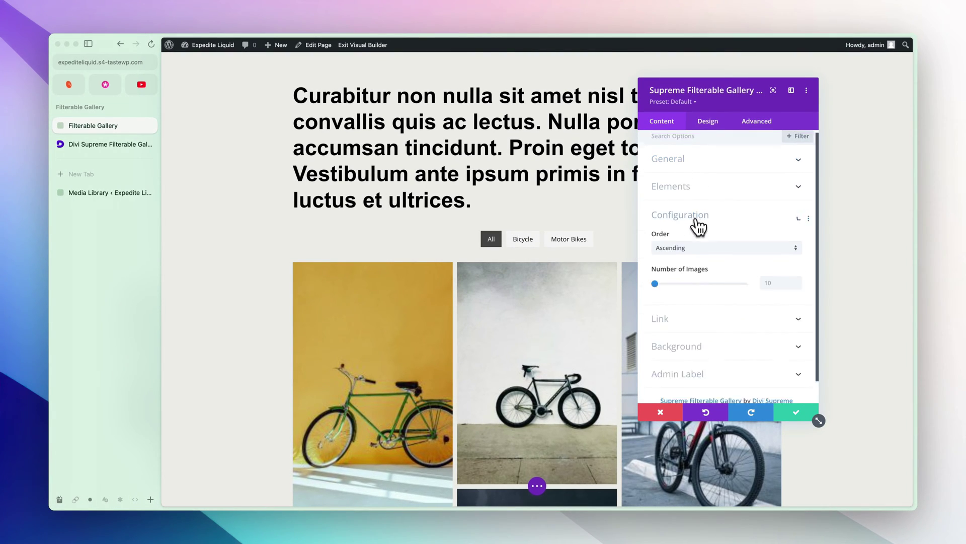
left_click_drag(654, 260, 675, 260)
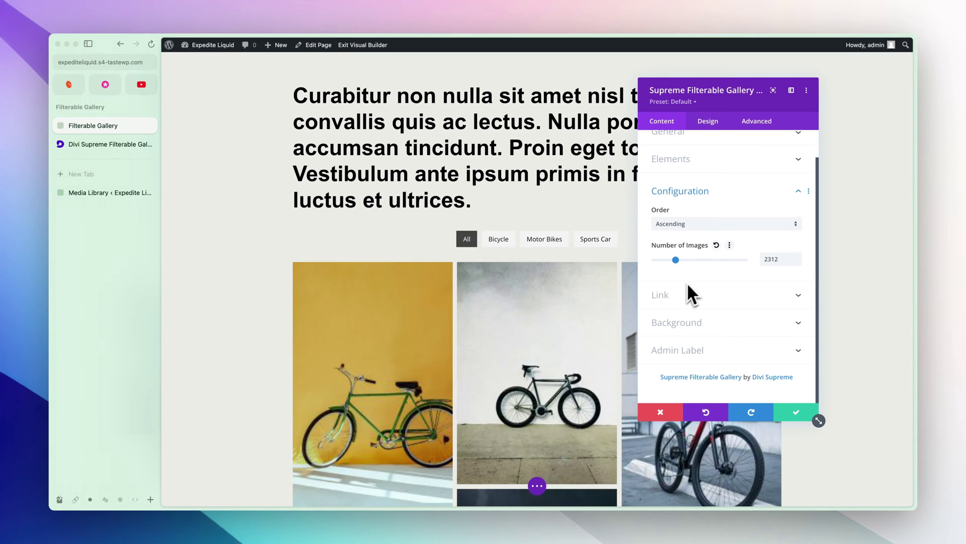
- Preview the gallery filters by switching between Bicycle, Motor Bikes, Sports Car and All
left_click(506, 244)
left_click(554, 244)
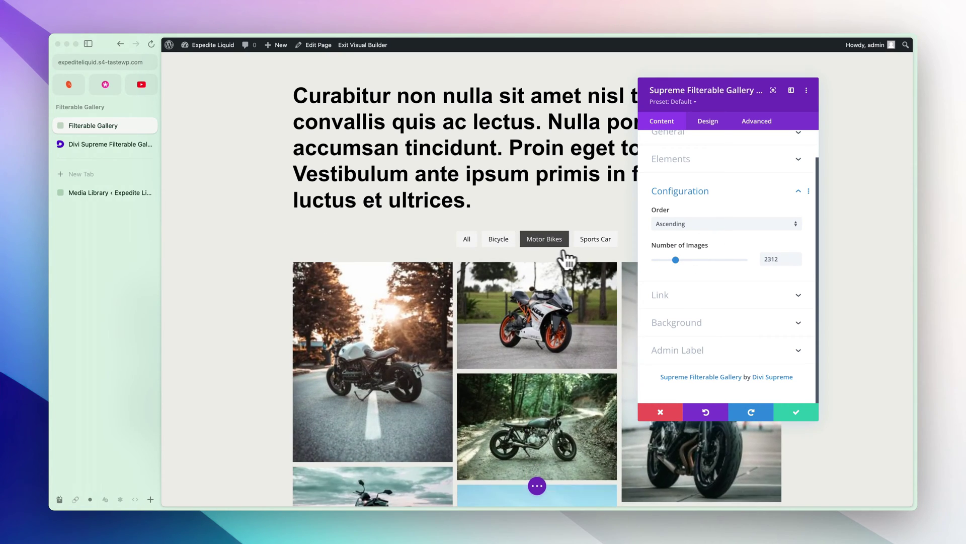
left_click(584, 244)
left_click(499, 245)
left_click(467, 245)
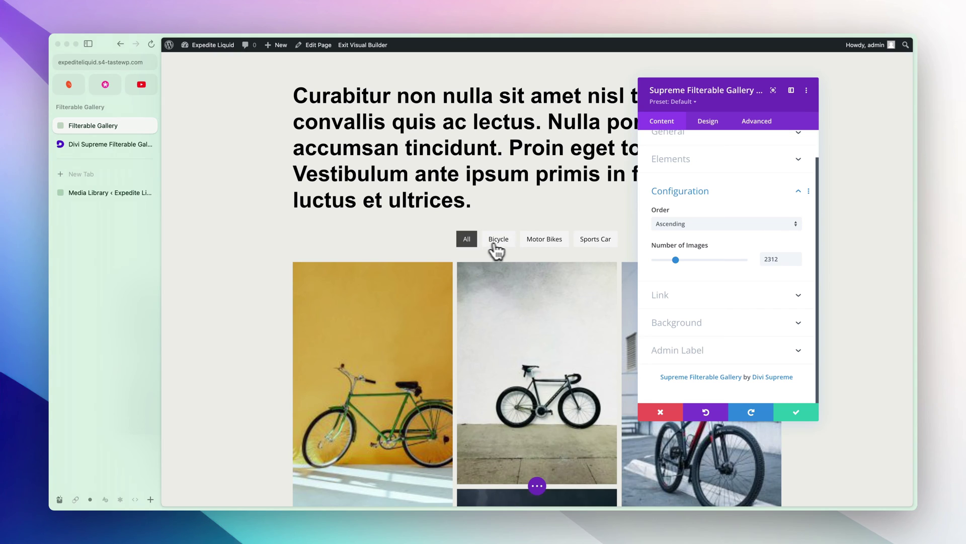
left_click(498, 245)
left_click(541, 244)
left_click(468, 239)
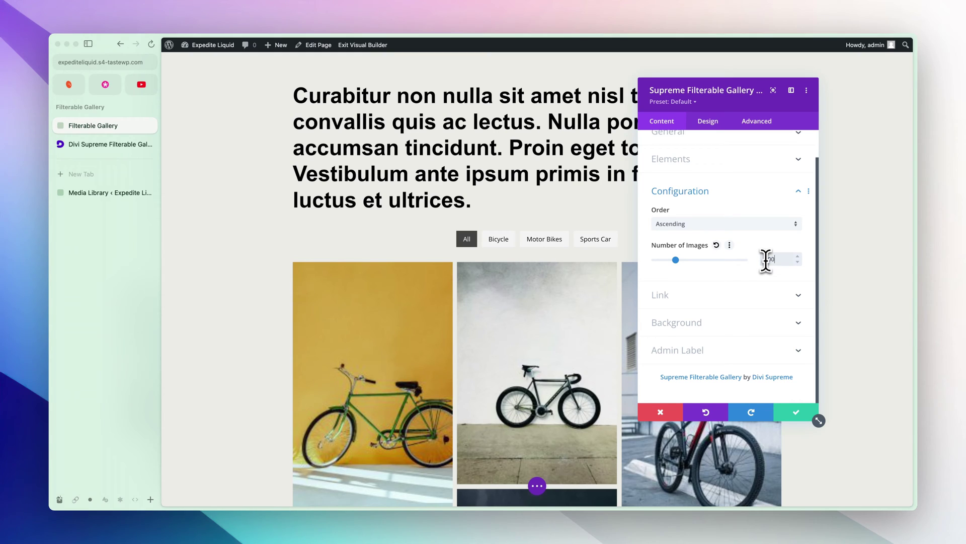
- Set the gallery's Number of Images to 100 and reopen the General settings to review the full gallery
key("BackSpace")
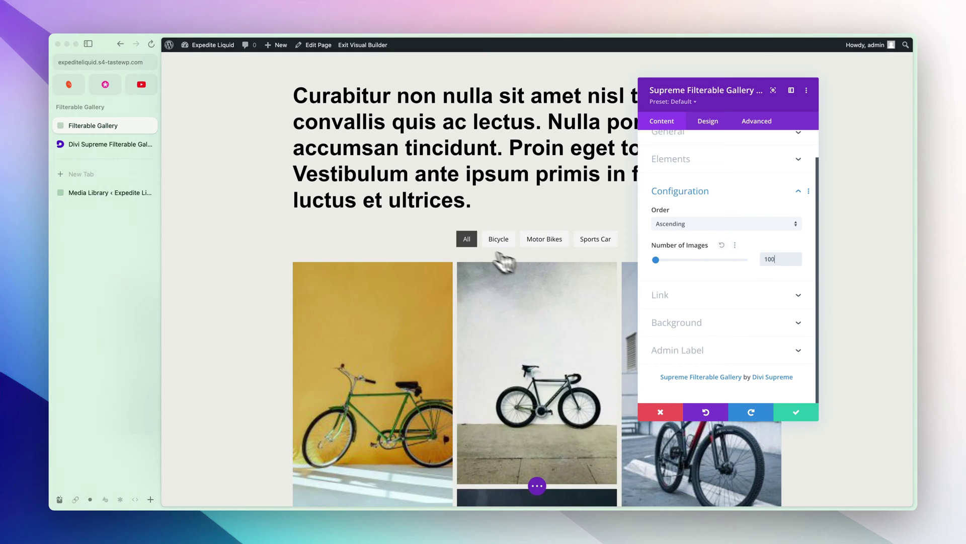
scroll(724, 267, "up", 2)
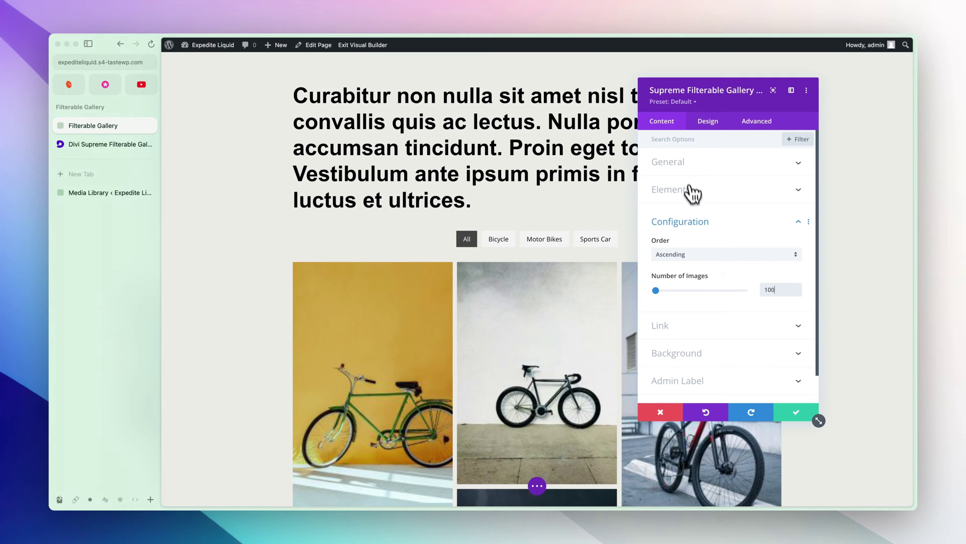
left_click(684, 162)
scroll(579, 206, "down", 10)
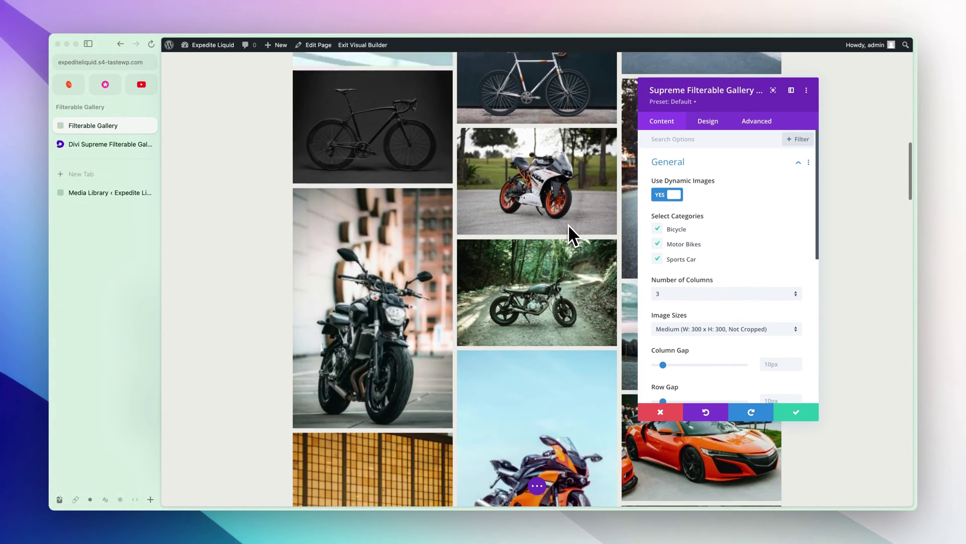
- Check the gallery images and switch through the Bicycle, Motor Bikes, Sports Car and All filters
scroll(568, 224, "down", 5)
scroll(568, 224, "up", 15)
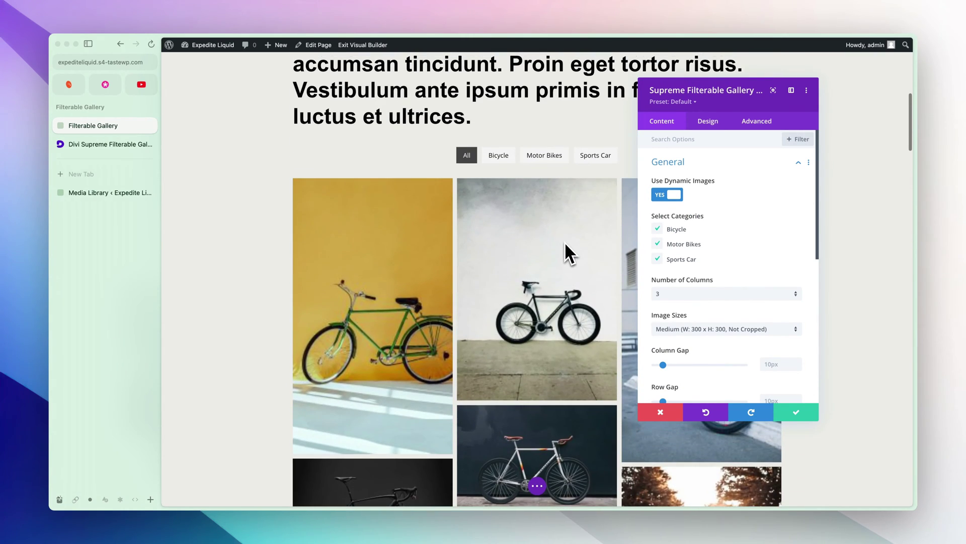
left_click(493, 156)
left_click(544, 155)
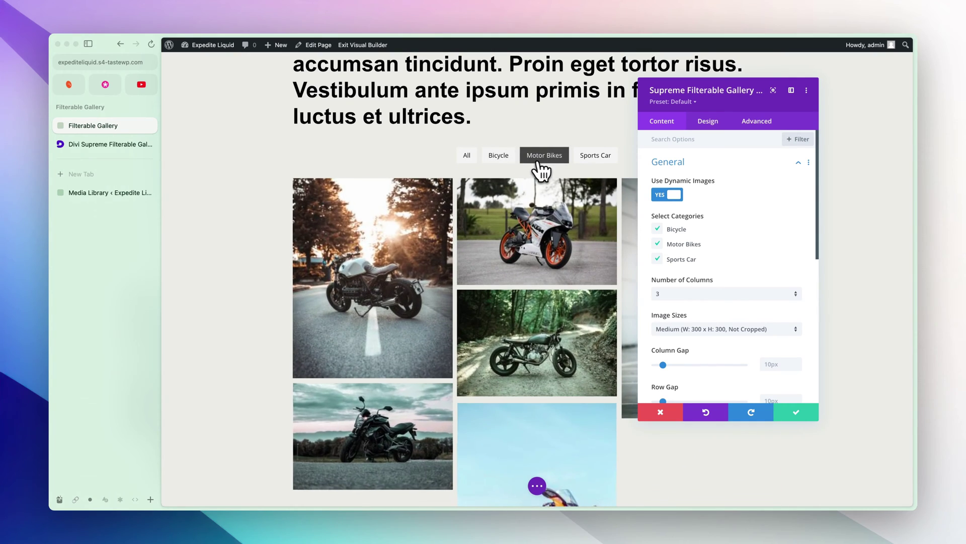
left_click(594, 156)
left_click(467, 156)
scroll(669, 328, "up", 1)
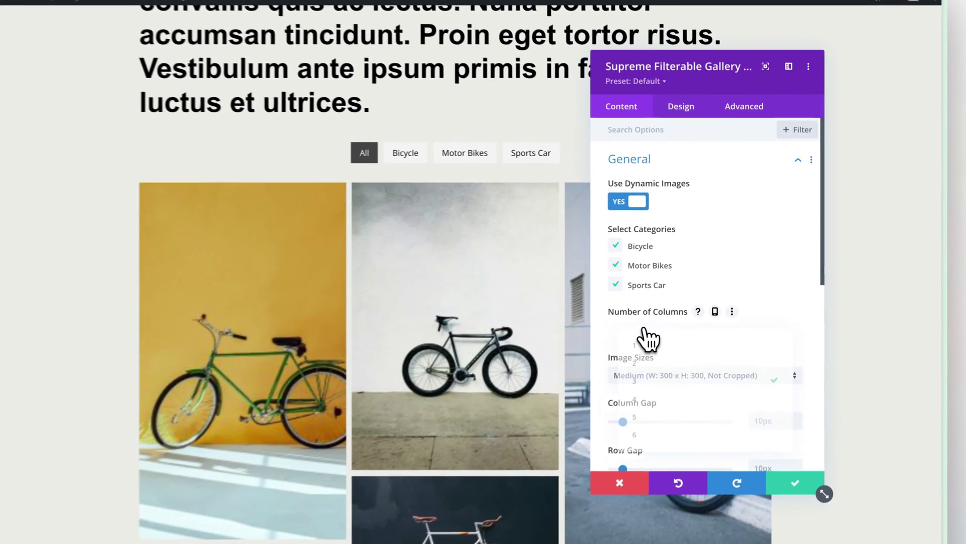
- Set the gallery's Number of Columns to 4 and move the module settings window aside to uncover the images
left_click(679, 303)
left_click(680, 368)
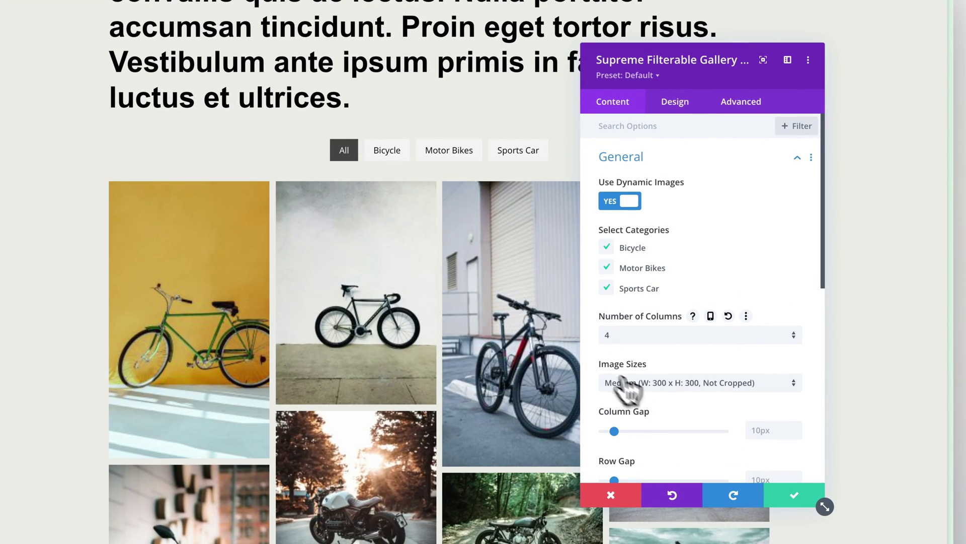
left_click_drag(684, 83, 808, 94)
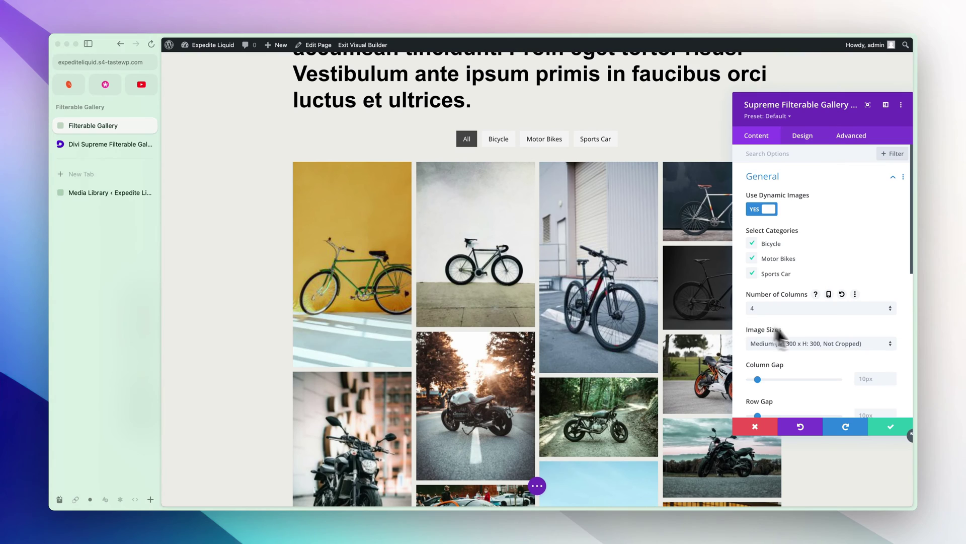
- Set the Image Sizes option to Large (W: 1024 x H: 1024, Not Cropped) and refresh the gallery with the Bicycle and All filters
scroll(809, 345, "down", 2)
left_click(792, 322)
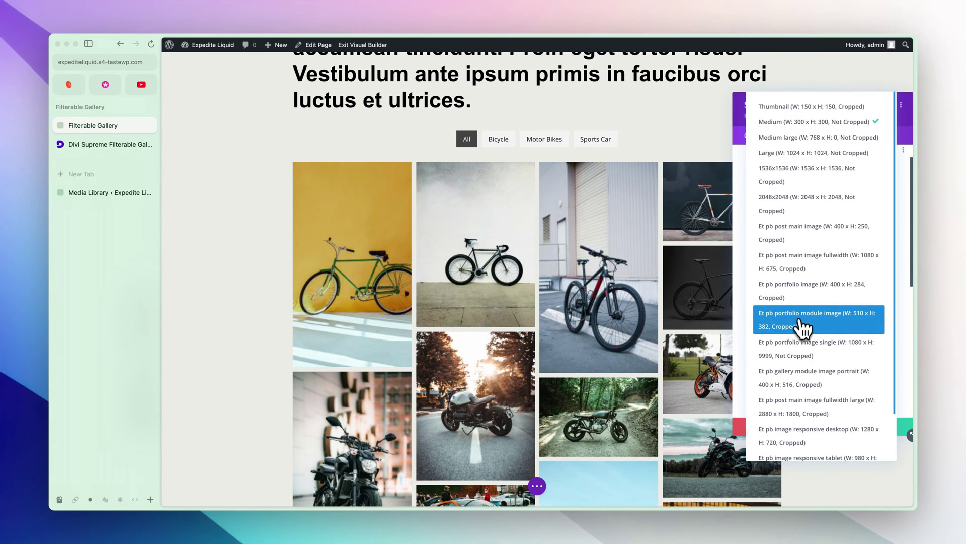
scroll(803, 327, "down", 1)
scroll(802, 342, "up", 2)
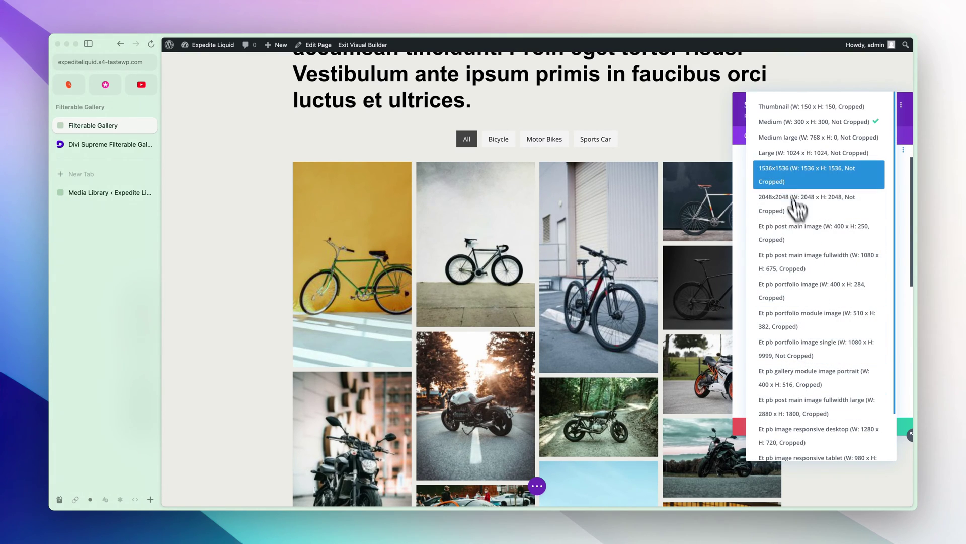
left_click(777, 154)
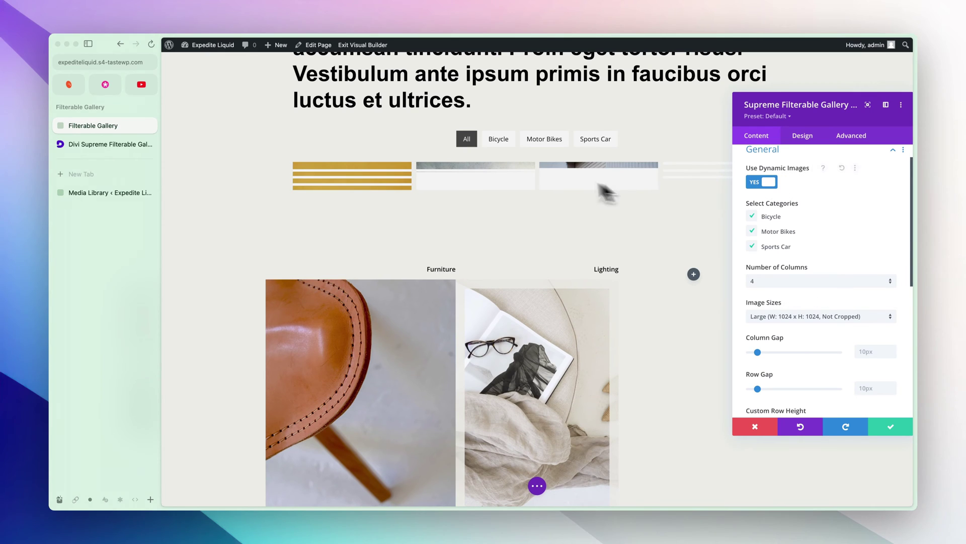
left_click(500, 143)
left_click(463, 143)
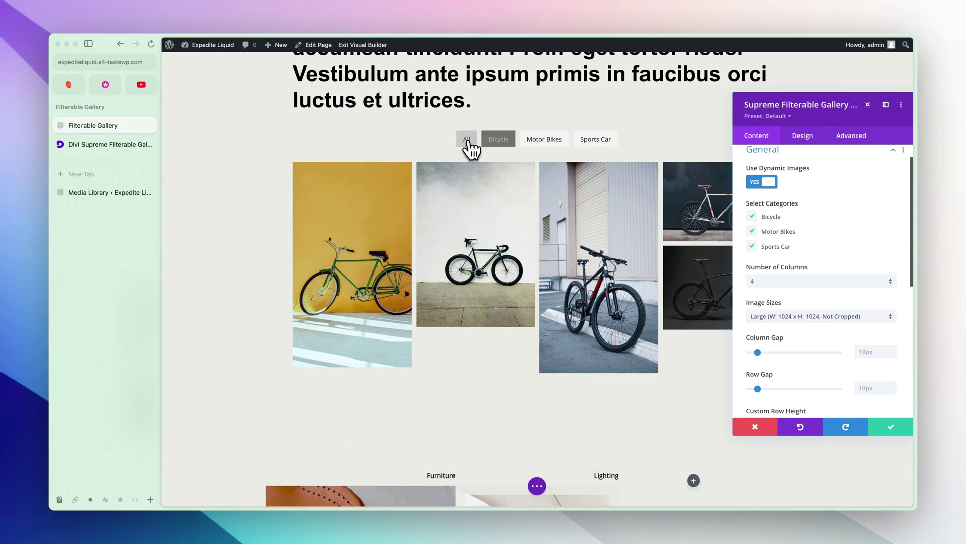
scroll(503, 202, "down", 1)
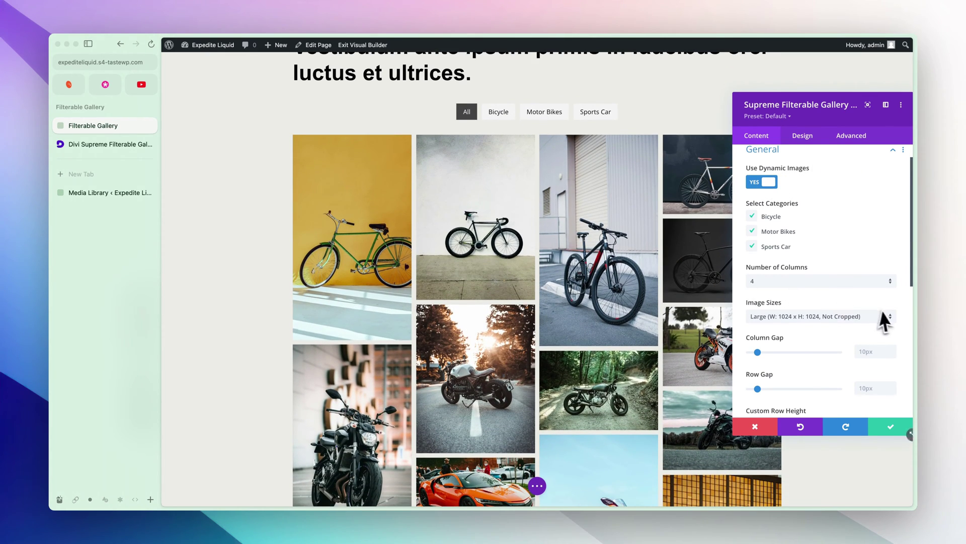
- Try a 29px Column Gap and a 26px Row Gap on the gallery, and reset both to their defaults
scroll(884, 319, "down", 2)
left_click_drag(758, 297, 774, 298)
left_click_drag(756, 335, 771, 334)
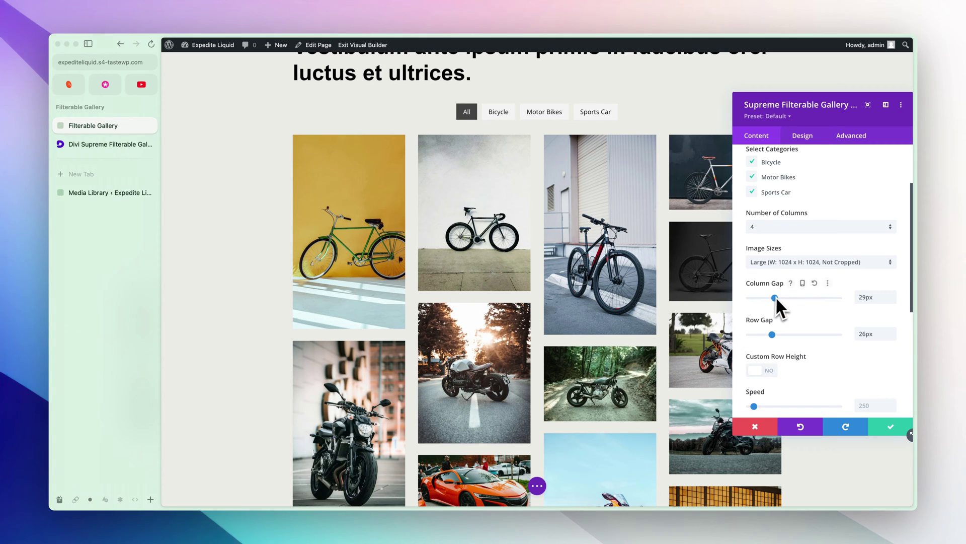
left_click(818, 283)
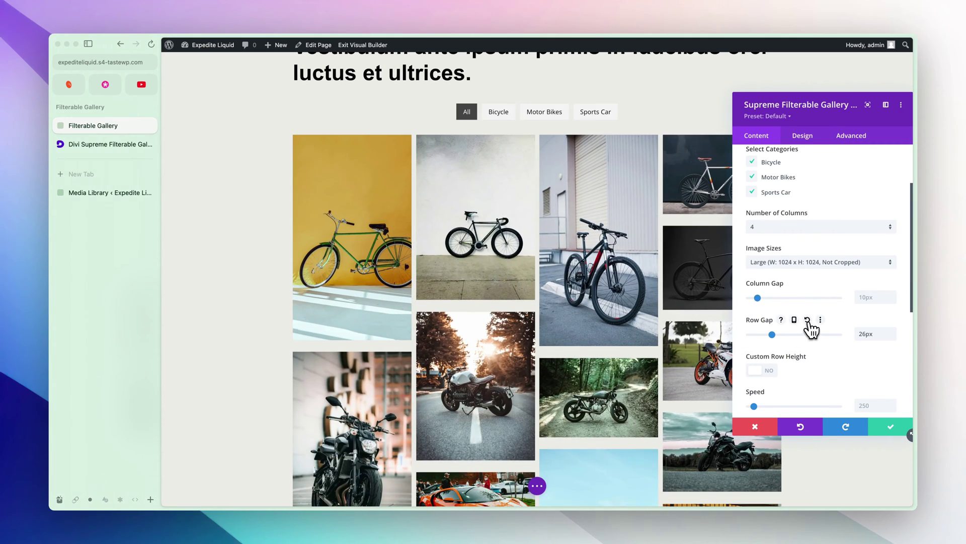
- Set the filter Speed to 708 and test the animation with the Bicycle, Motor Bikes and Sports Car filters
scroll(835, 307, "down", 3)
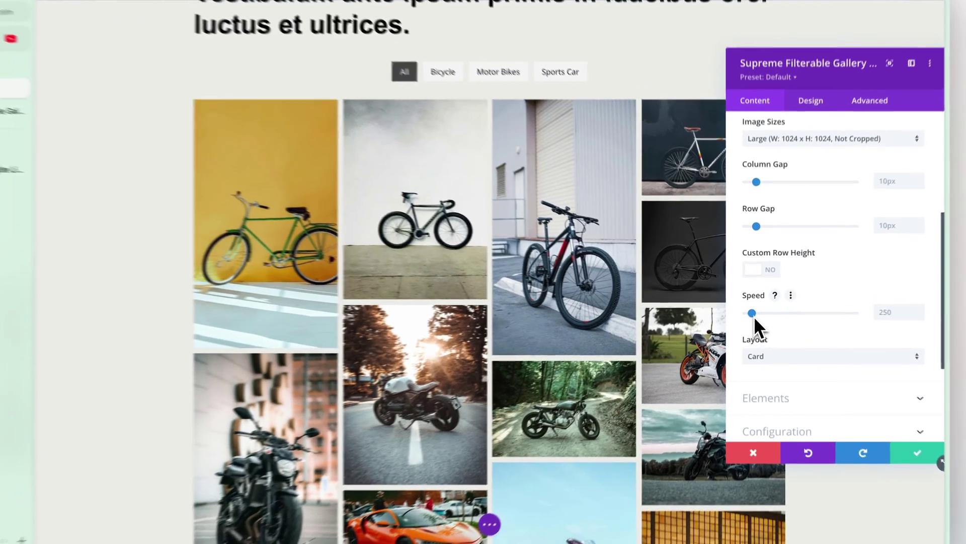
left_click_drag(754, 312, 763, 314)
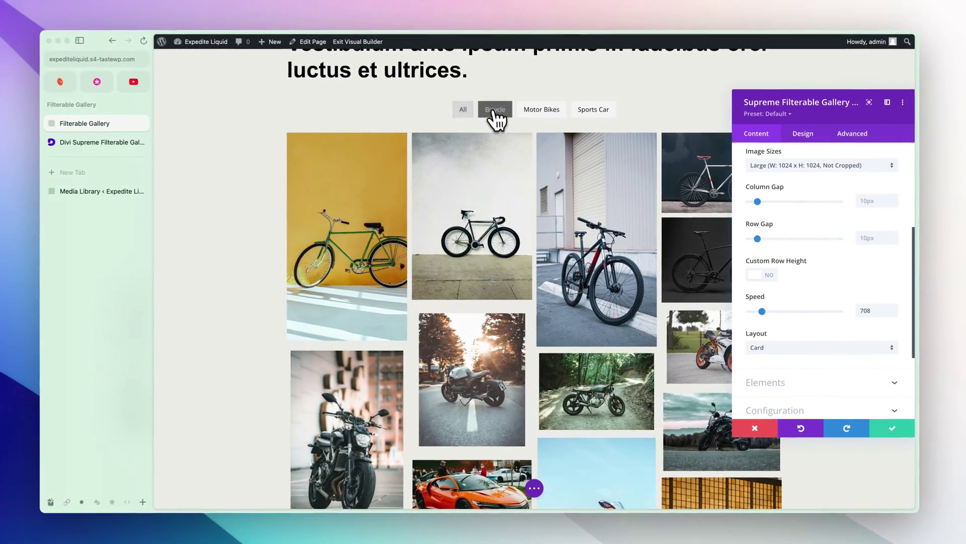
left_click(405, 44)
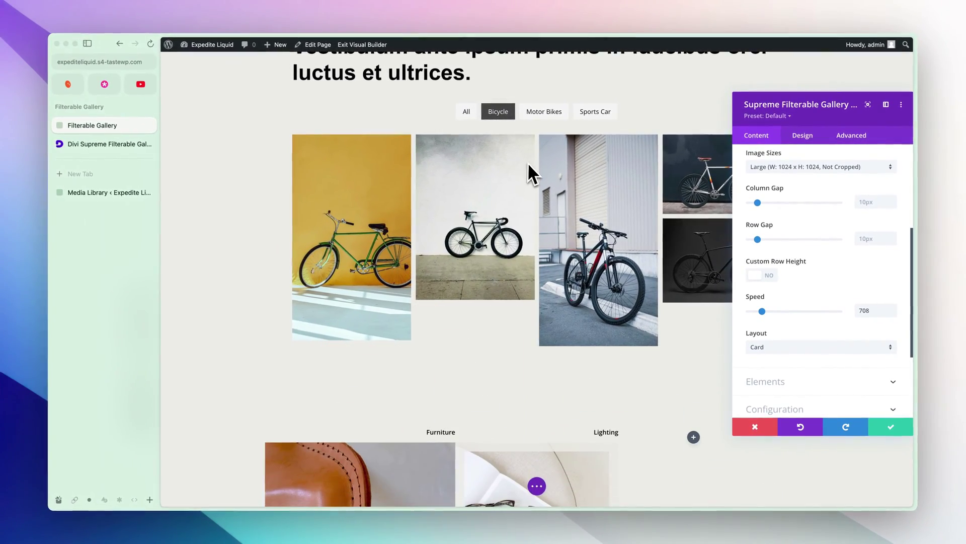
left_click(538, 114)
left_click(596, 112)
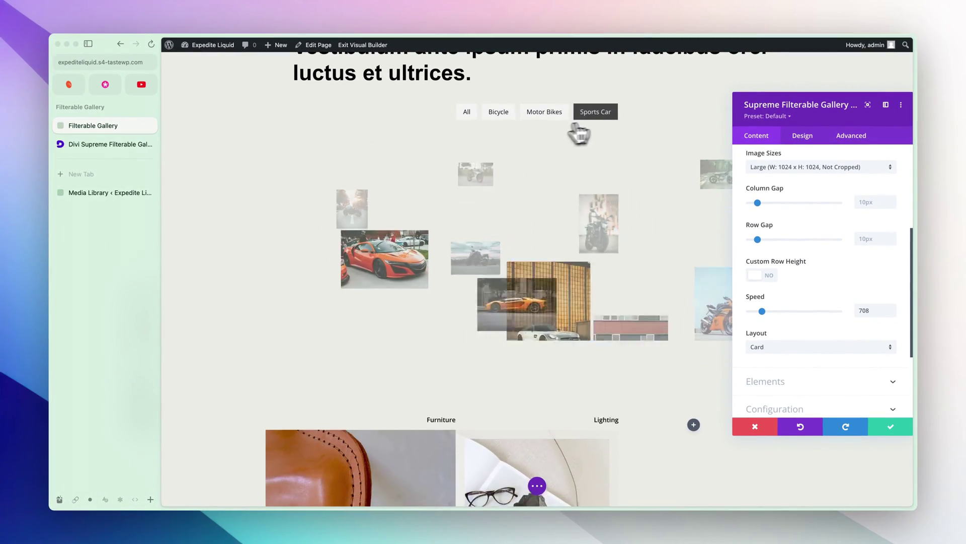
left_click(505, 115)
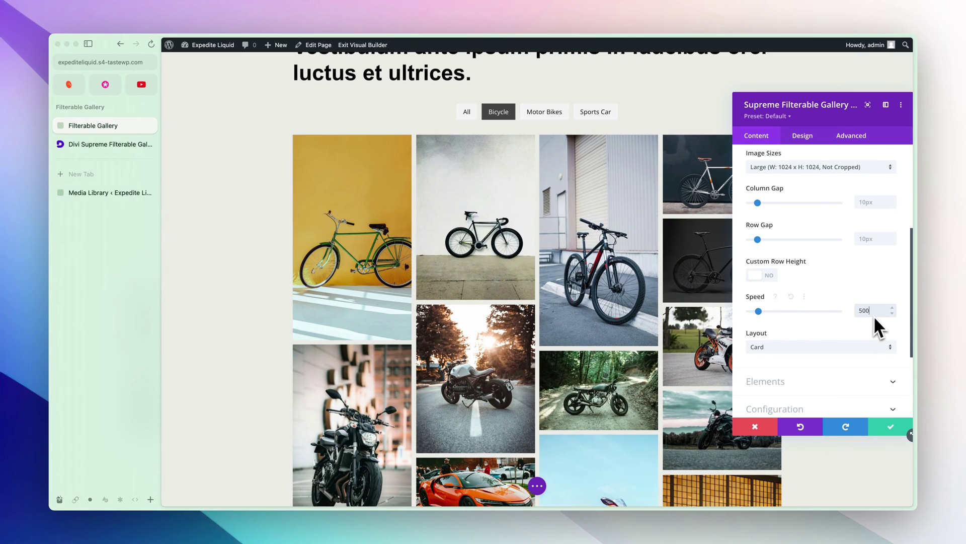
- Test the filter animation at speed 500 by switching between All, Bicycle and Motor Bikes
left_click(473, 115)
left_click(495, 121)
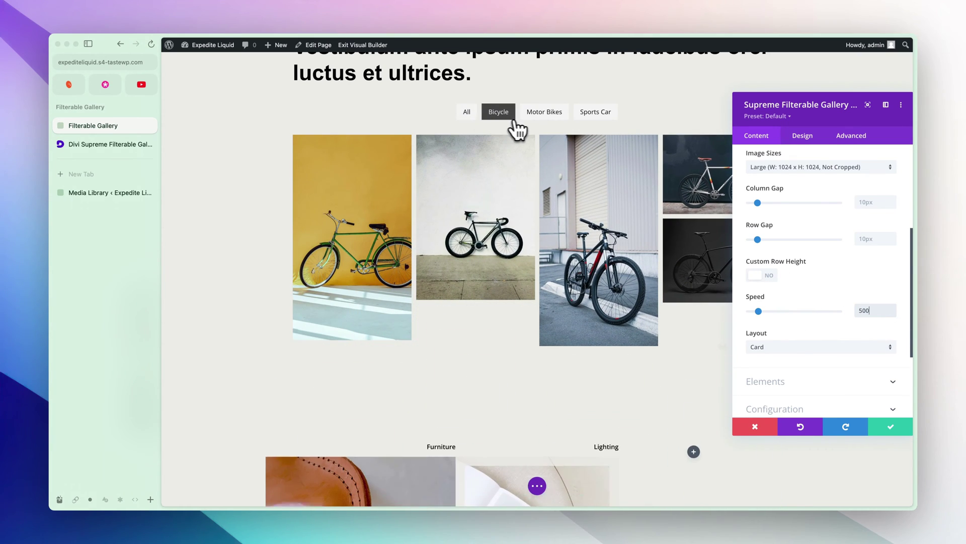
left_click(534, 120)
left_click(509, 120)
- Set the filter Speed to 400 and test it by switching between Motor Bikes and Bicycle
left_click(871, 311)
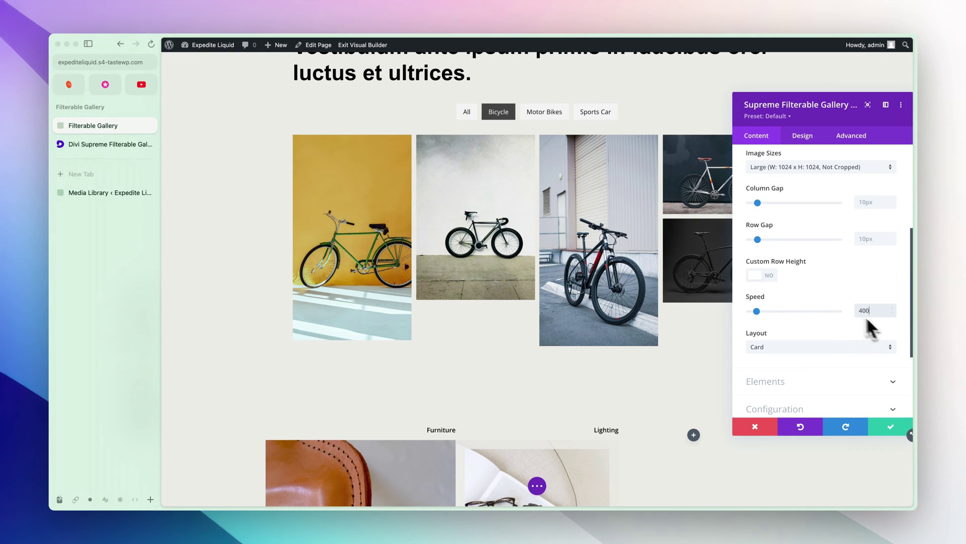
left_click(532, 119)
left_click(514, 118)
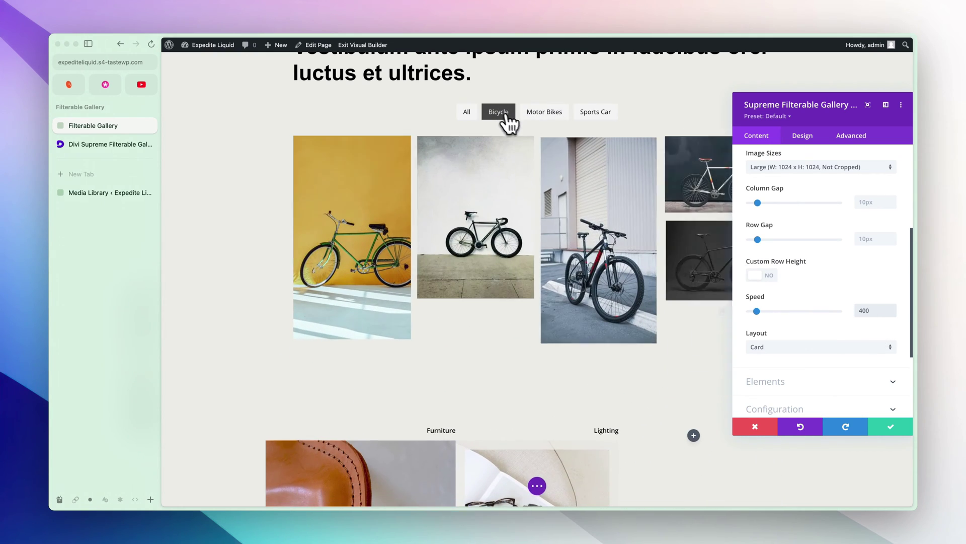
- Check the gallery's Layout option and open the Elements settings to review them
scroll(805, 309, "down", 2)
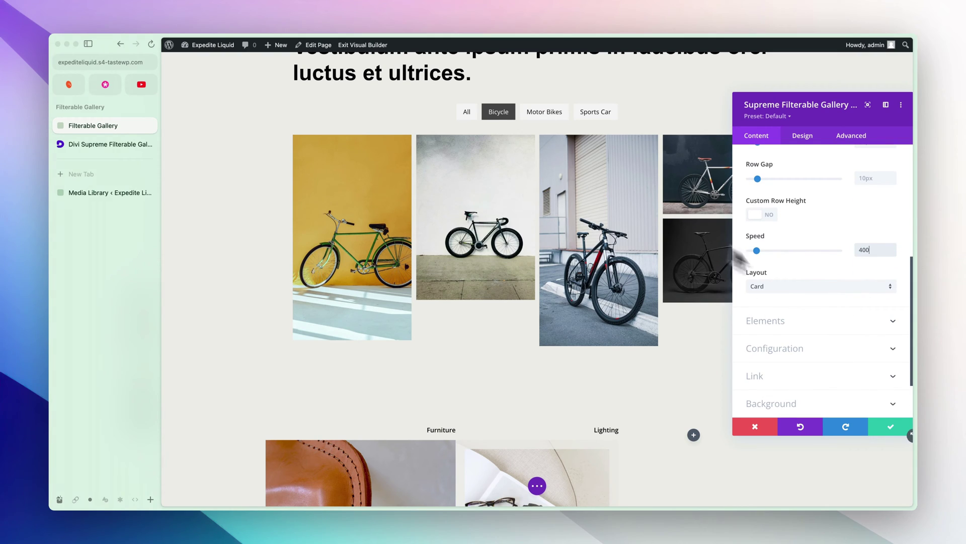
scroll(793, 315, "up", 1)
left_click(773, 317)
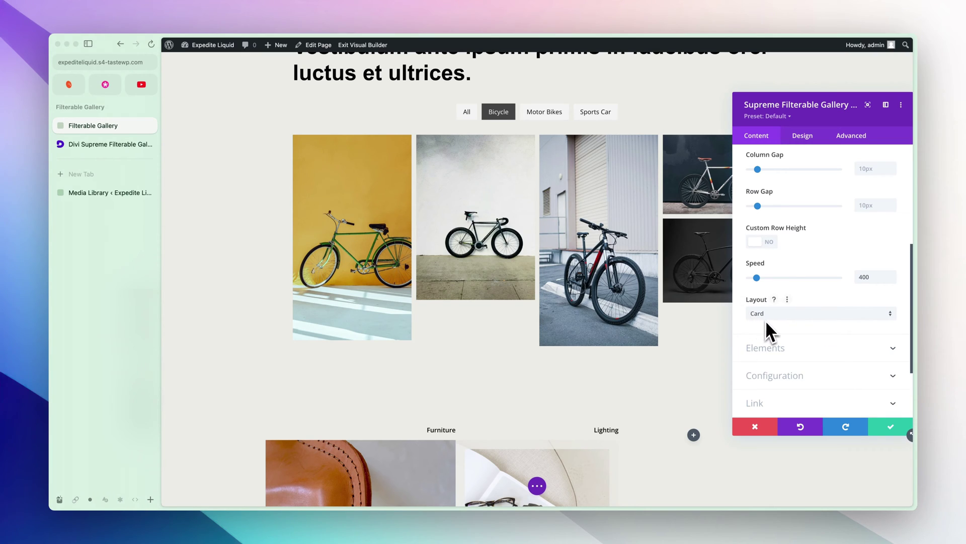
scroll(777, 327, "down", 1)
left_click(796, 324)
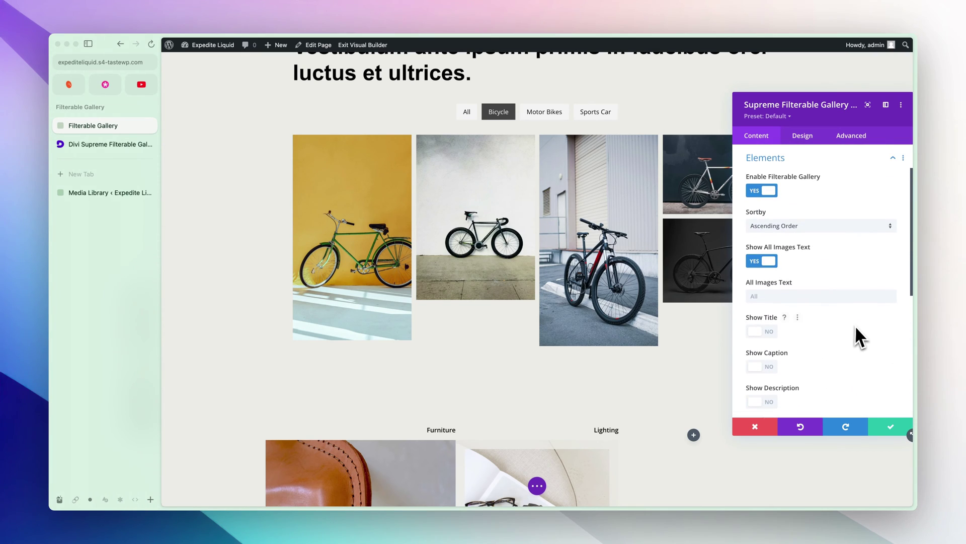
scroll(856, 328, "up", 2)
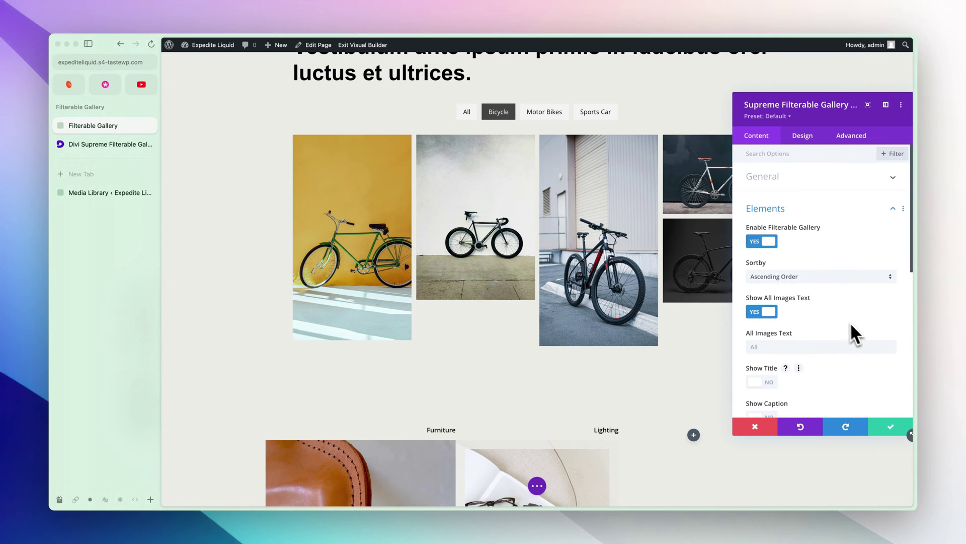
scroll(538, 179, "up", 2)
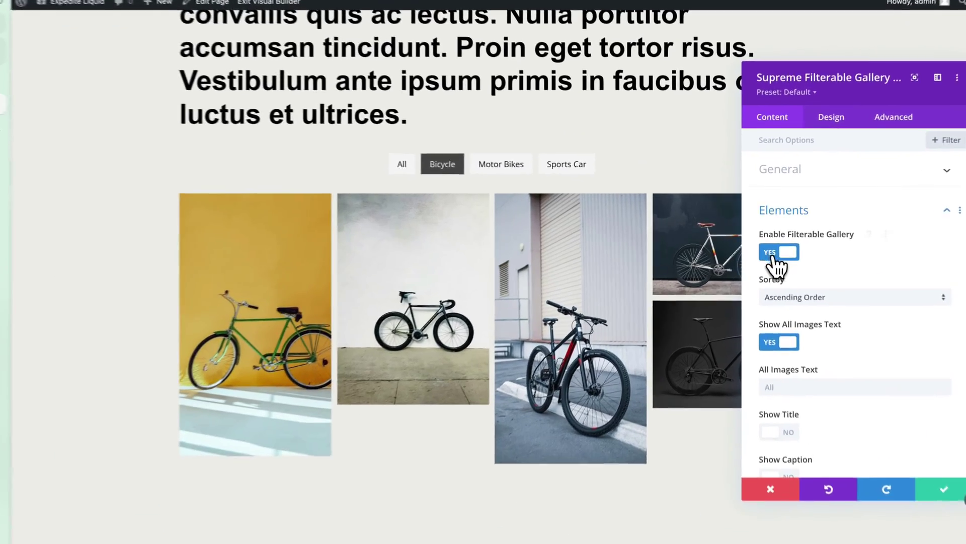
- Turn Enable Filterable Gallery off and back on, and check the available Sortby orders
left_click(762, 241)
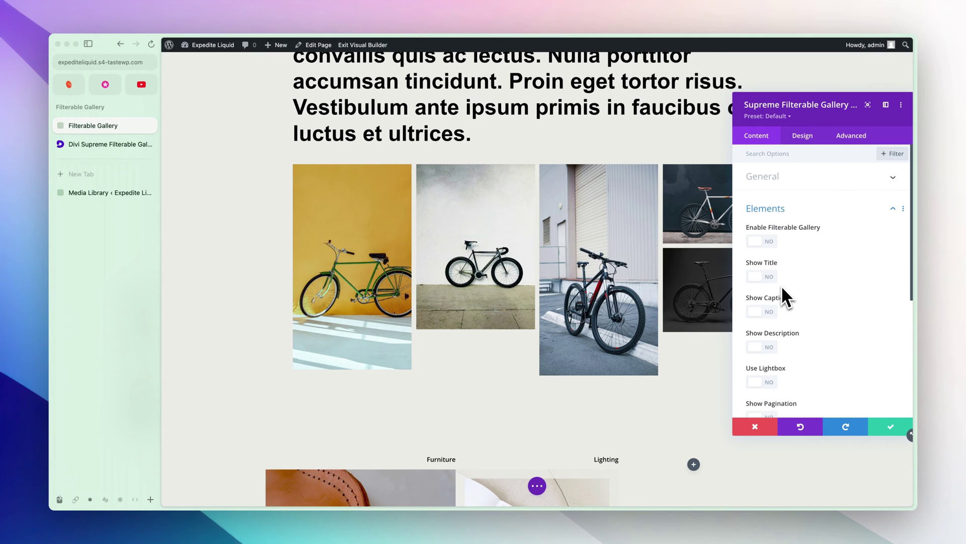
left_click(762, 241)
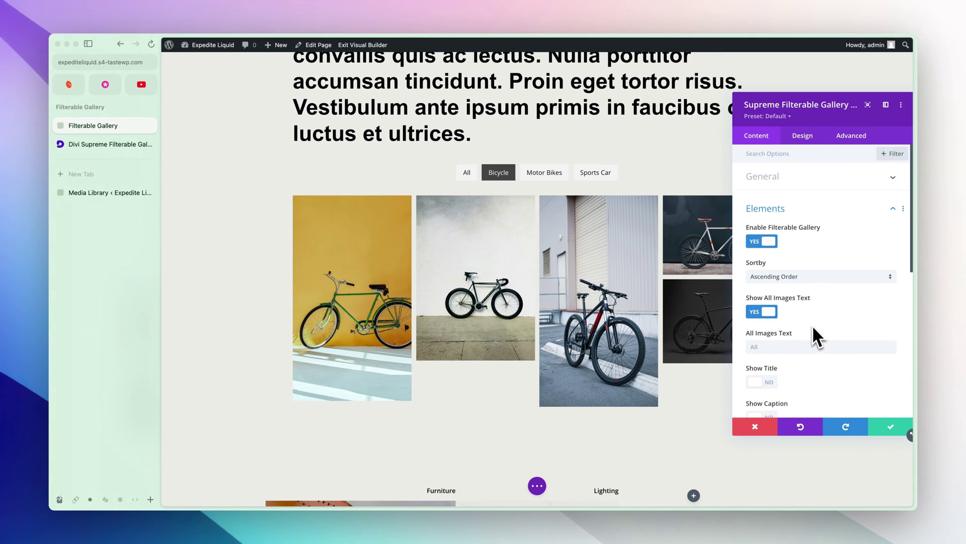
left_click(805, 276)
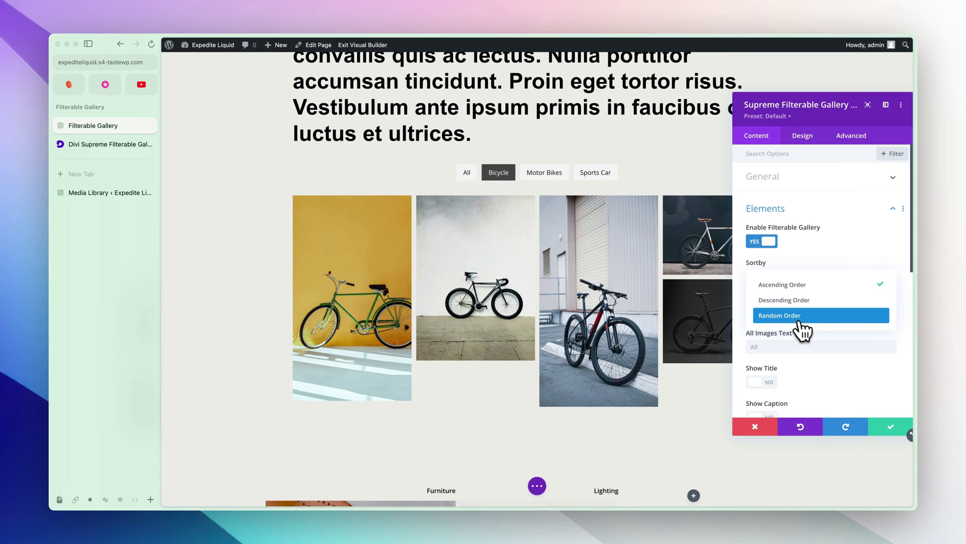
left_click(821, 278)
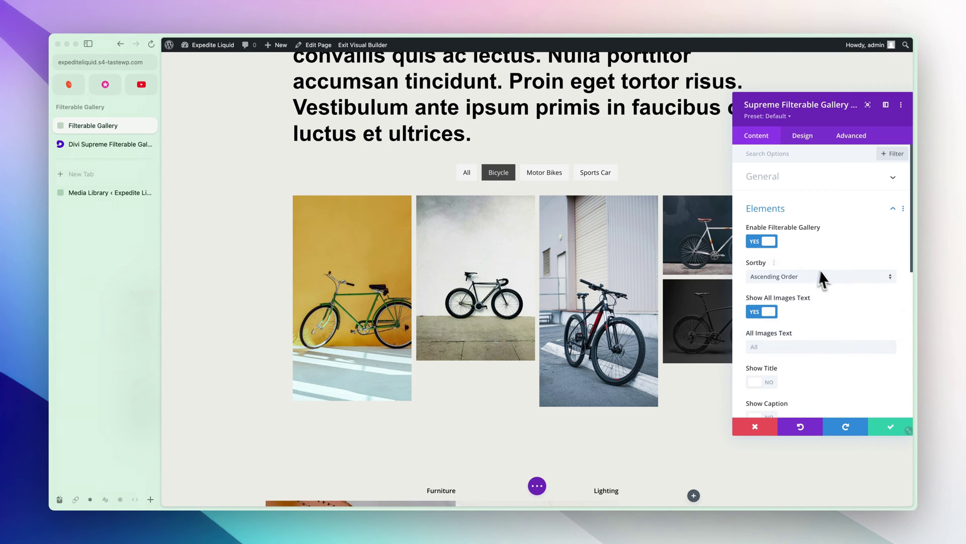
- Try the filter bar without its All entry by disabling Show All Images Text, and enable the option again
scroll(814, 265, "down", 1)
left_click(470, 174)
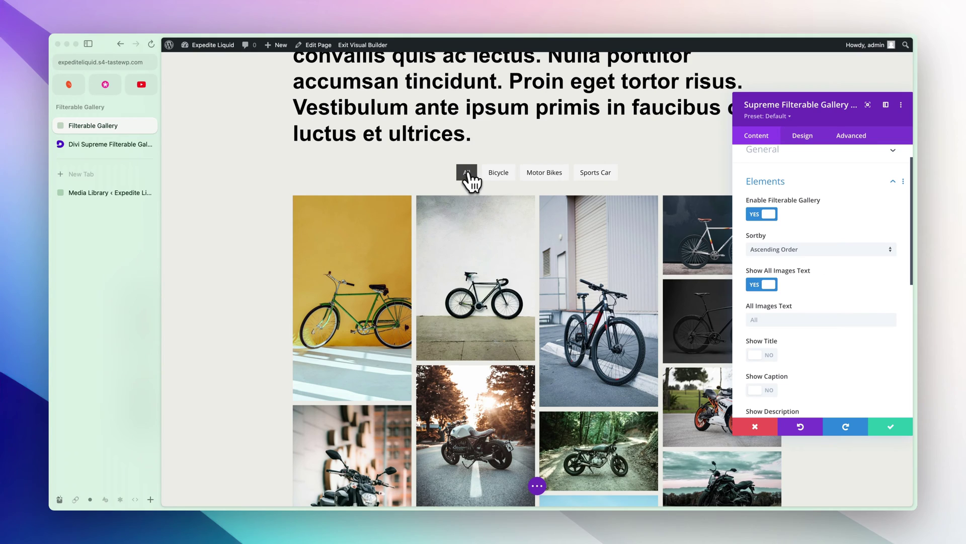
left_click(765, 285)
left_click(529, 173)
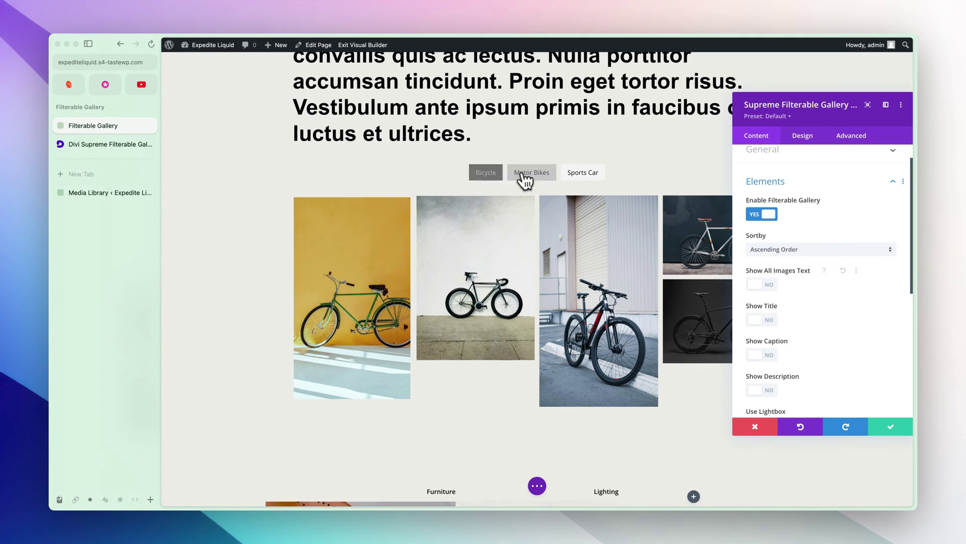
left_click(571, 174)
left_click(484, 173)
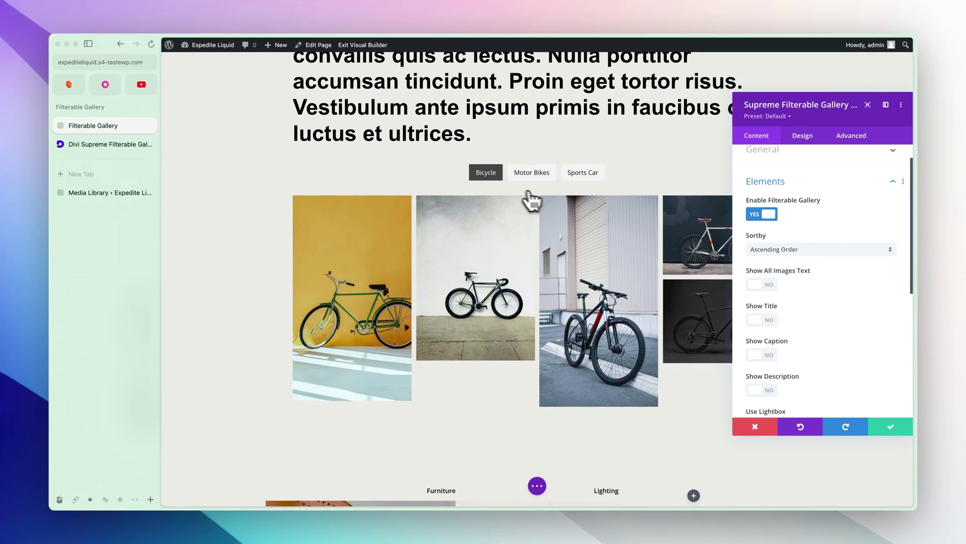
left_click(762, 284)
- Look over the remaining Elements options and return to the gallery's General settings
scroll(784, 276, "down", 3)
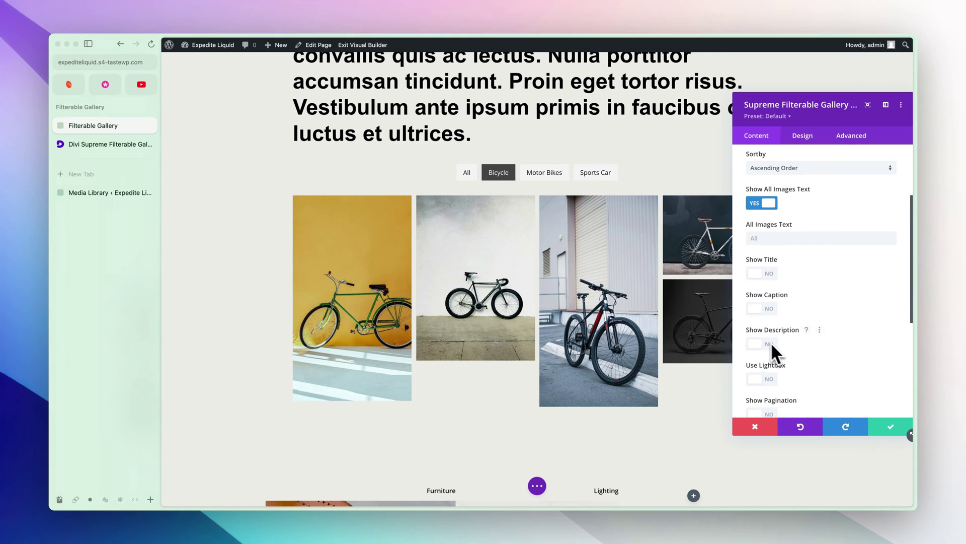
scroll(805, 330, "up", 3)
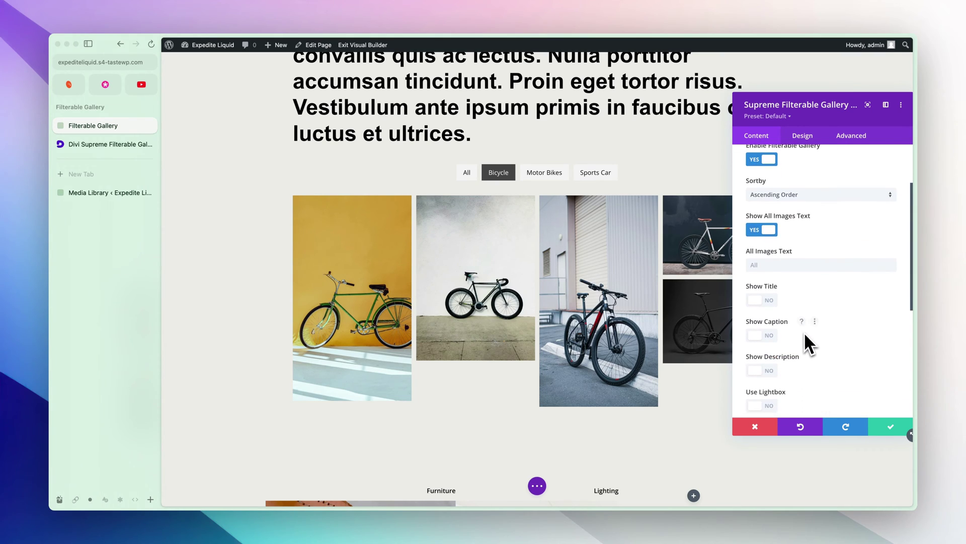
scroll(767, 312, "up", 2)
scroll(775, 266, "down", 10)
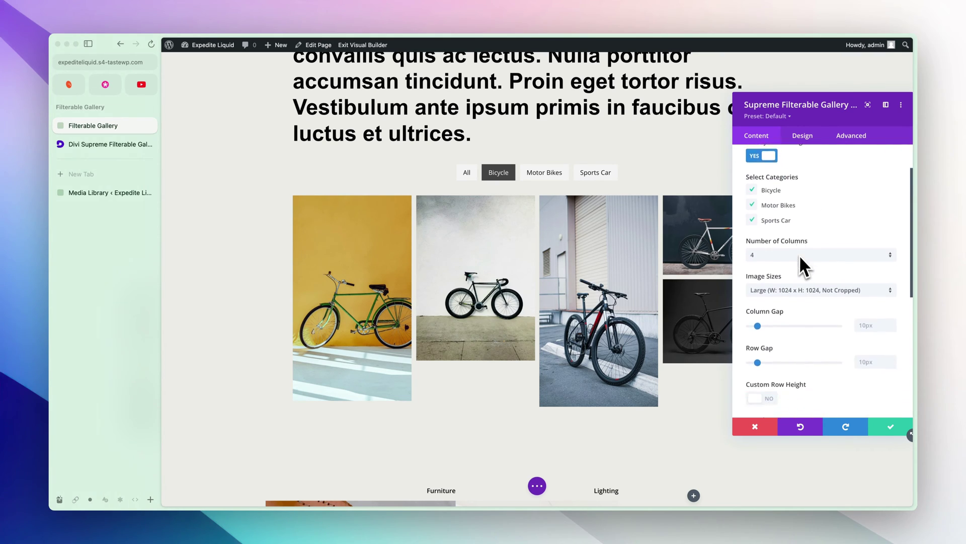
- Check the gallery's Layout choices while keeping Card, and open the Elements settings at the lightbox option
left_click(768, 395)
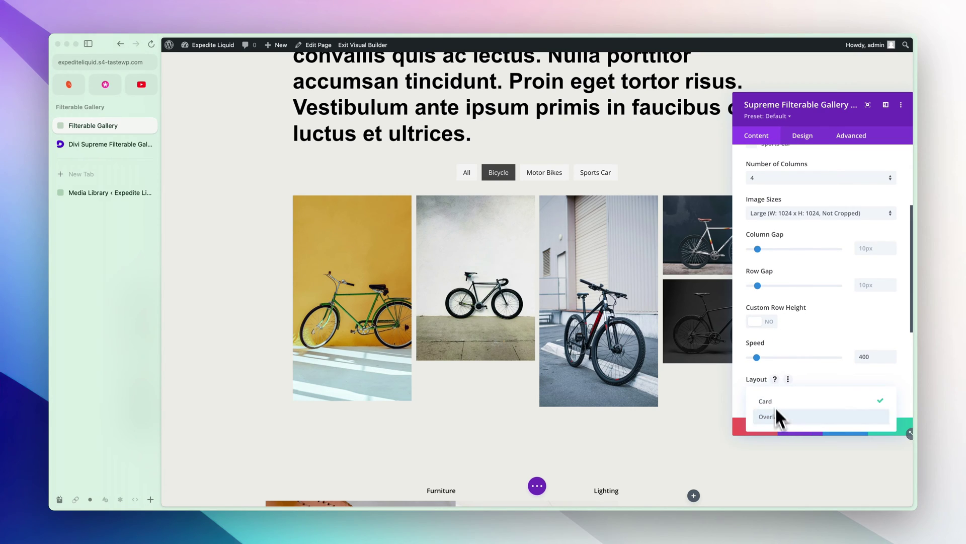
left_click(775, 405)
scroll(805, 328, "down", 4)
left_click(838, 259)
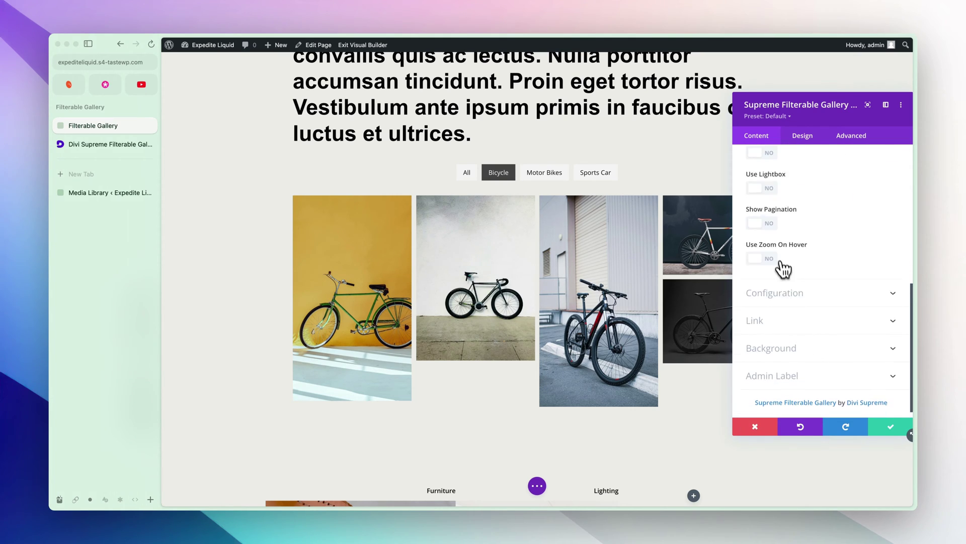
scroll(841, 258, "up", 1)
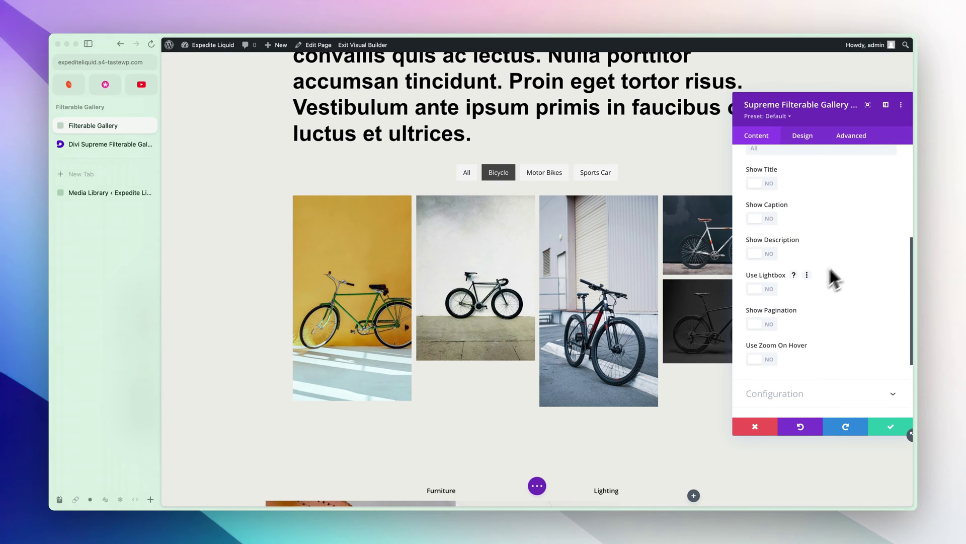
- Enable Use Lightbox and preview the gallery images in the lightbox, starting from the green bicycle
left_click(769, 289)
left_click(338, 277)
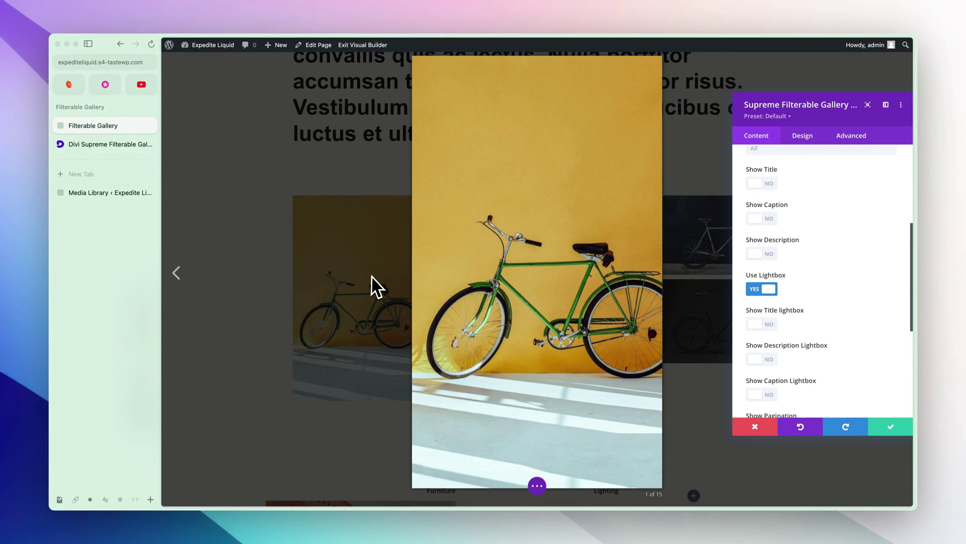
left_click(186, 276)
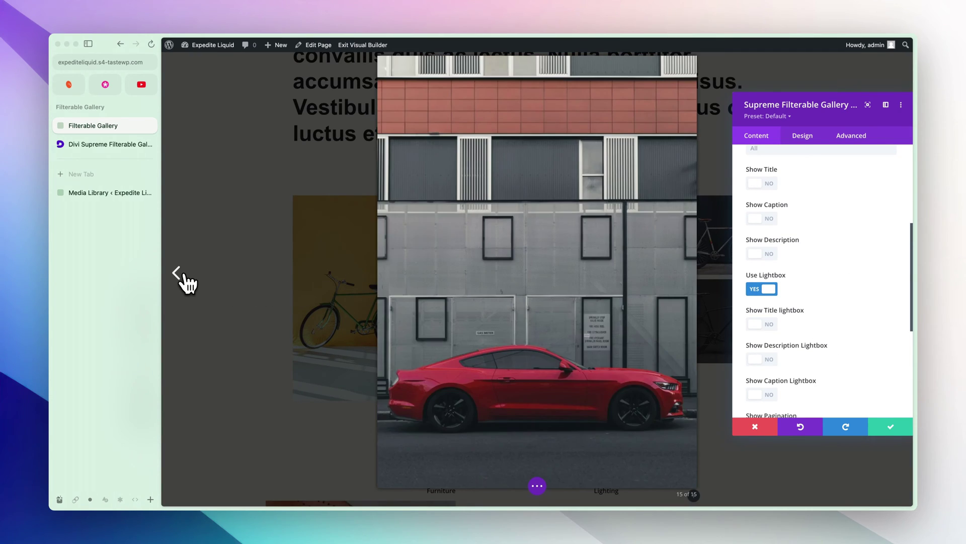
left_click(183, 275)
left_click(218, 235)
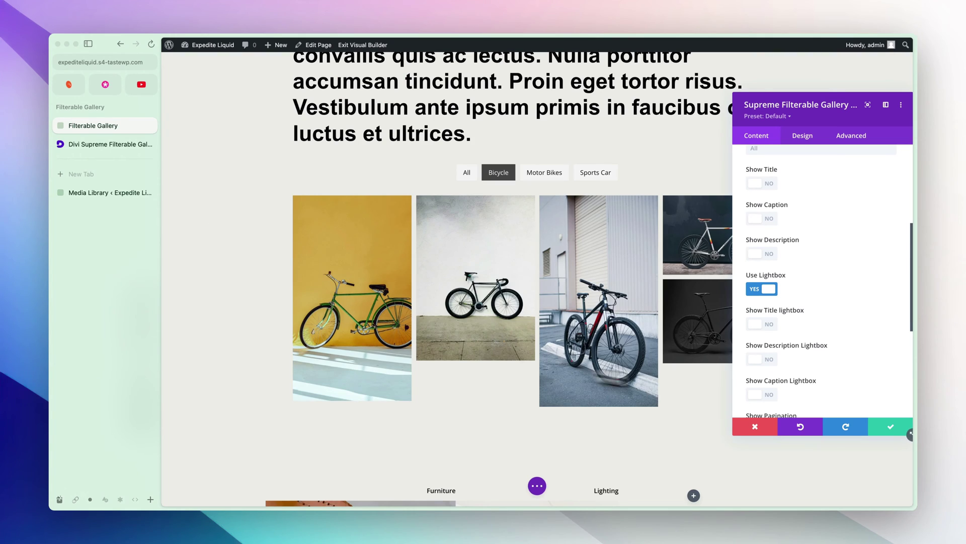
- Enable Show Title Lightbox, and try the description and caption lightbox options before turning both back off
left_click(769, 323)
scroll(780, 325, "down", 1)
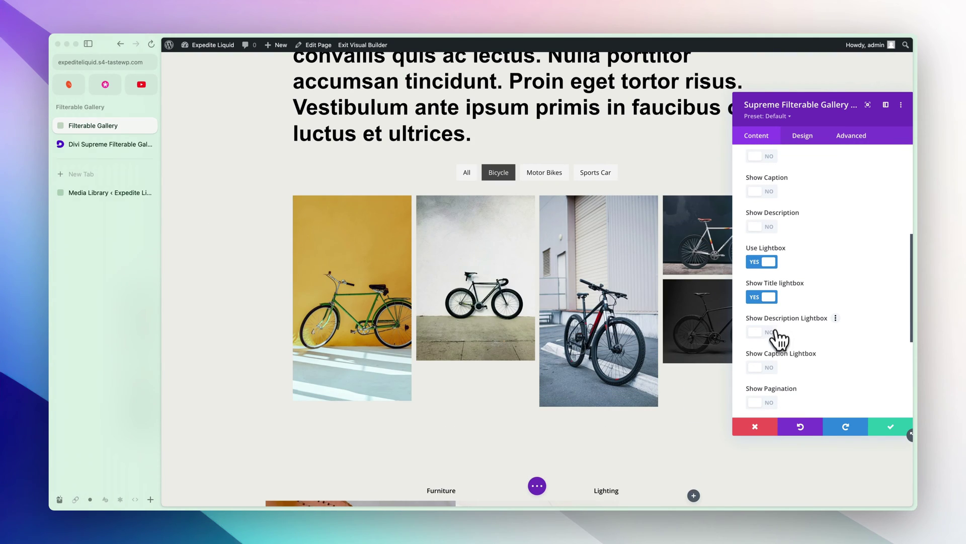
left_click(775, 332)
left_click(780, 368)
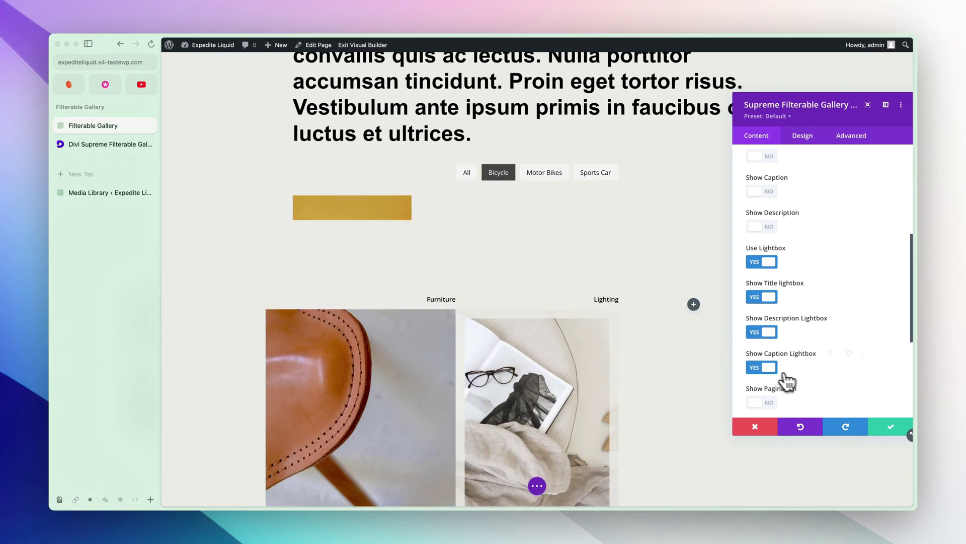
left_click(775, 368)
left_click(770, 332)
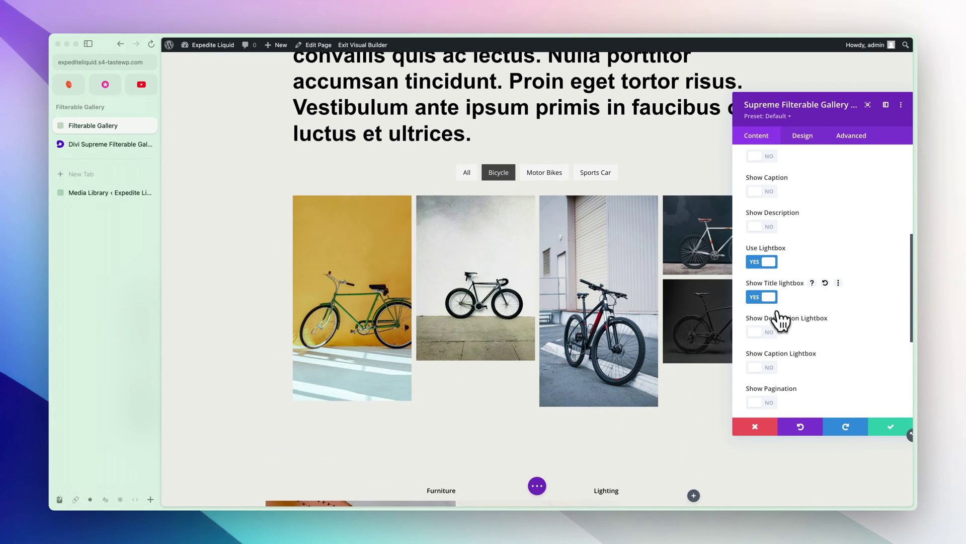
- Preview the title display by opening the green bicycle image in the lightbox, and close it again
left_click(383, 285)
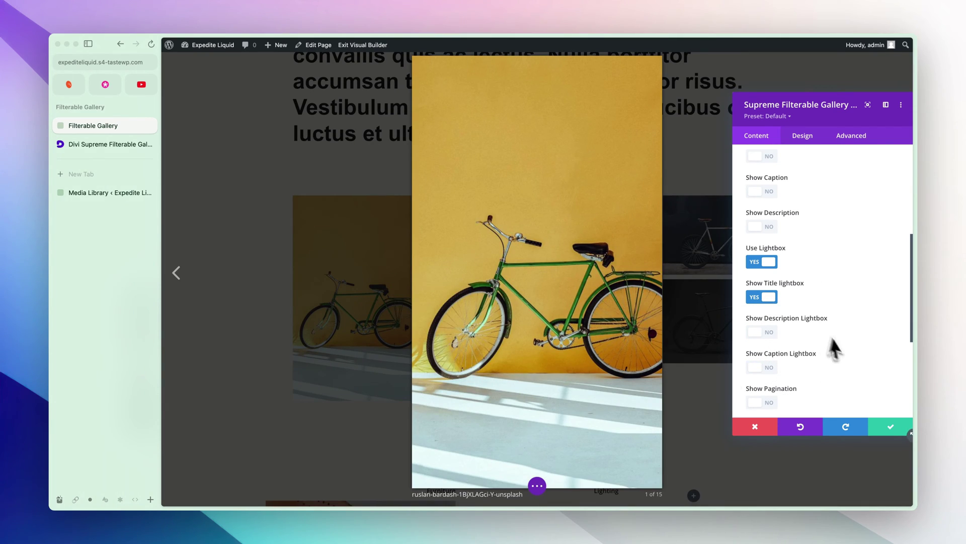
scroll(806, 317, "down", 3)
key("Escape")
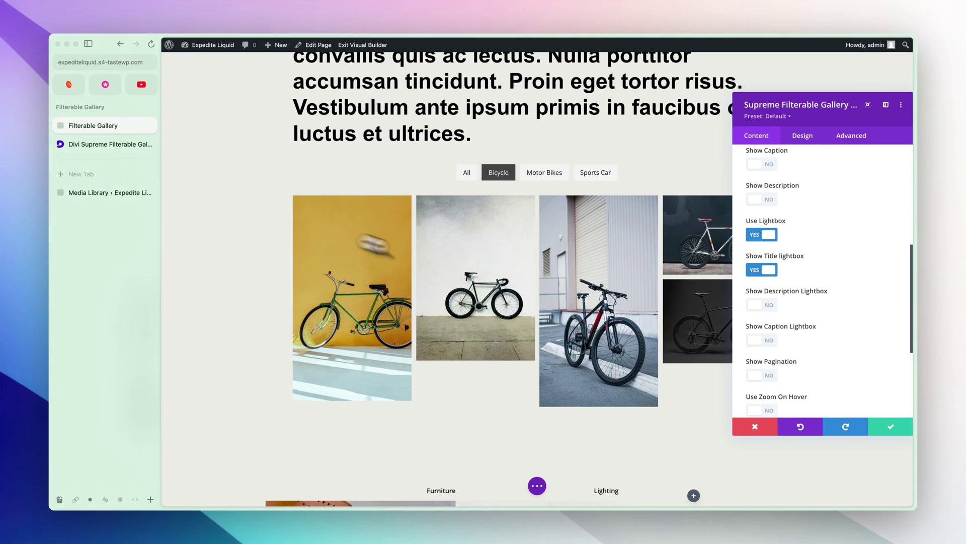
- Enable Show Pagination and check it with the gallery filtered to All, and turn on Use Zoom On Hover
left_click(769, 314)
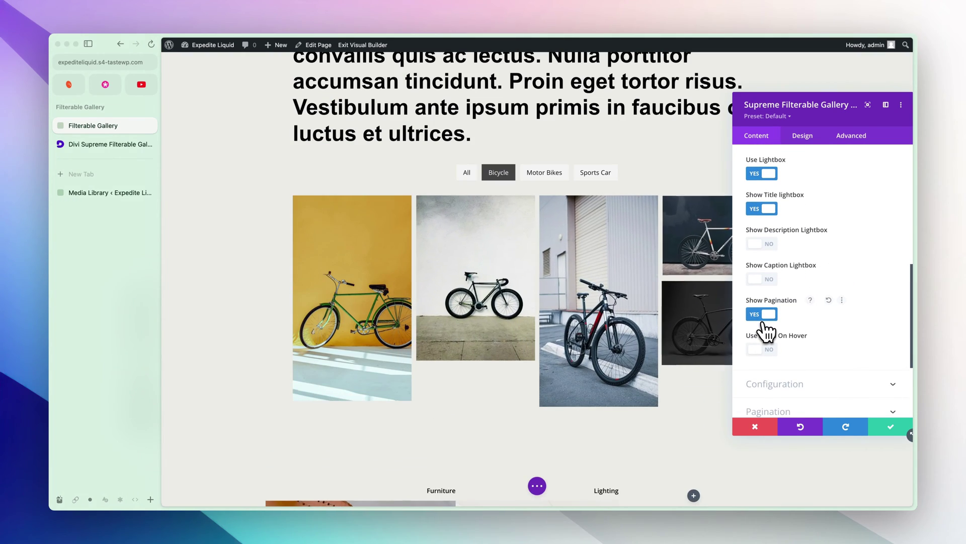
scroll(800, 333, "down", 1)
left_click(471, 173)
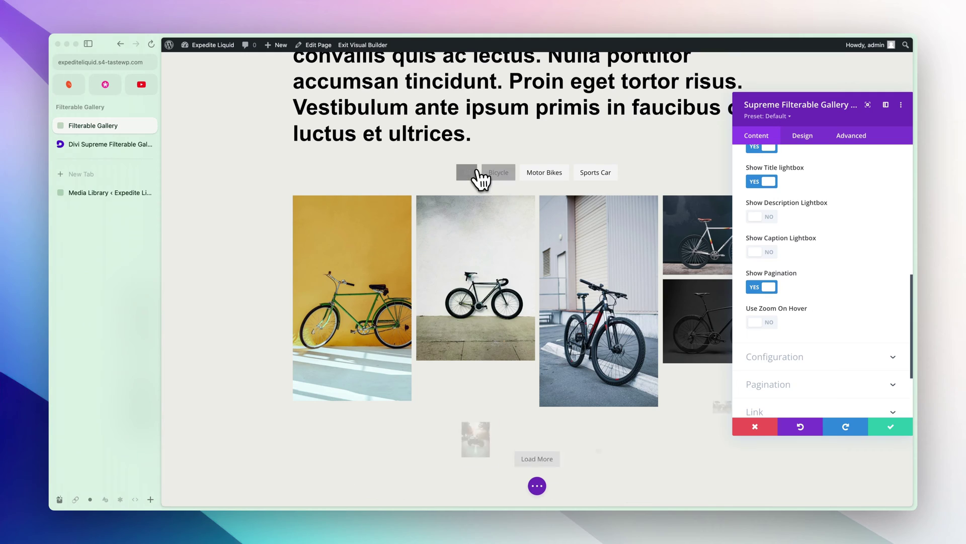
scroll(619, 237, "down", 3)
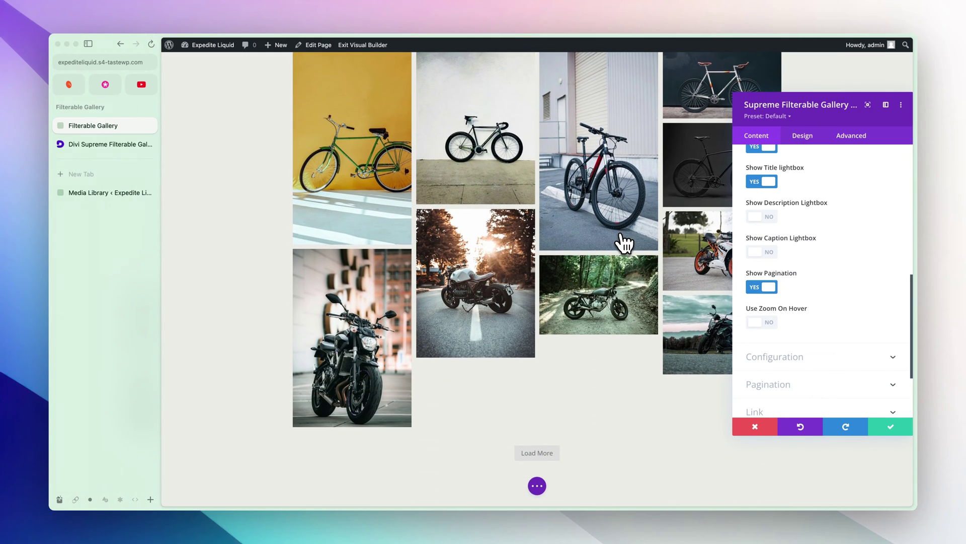
scroll(624, 243, "down", 3)
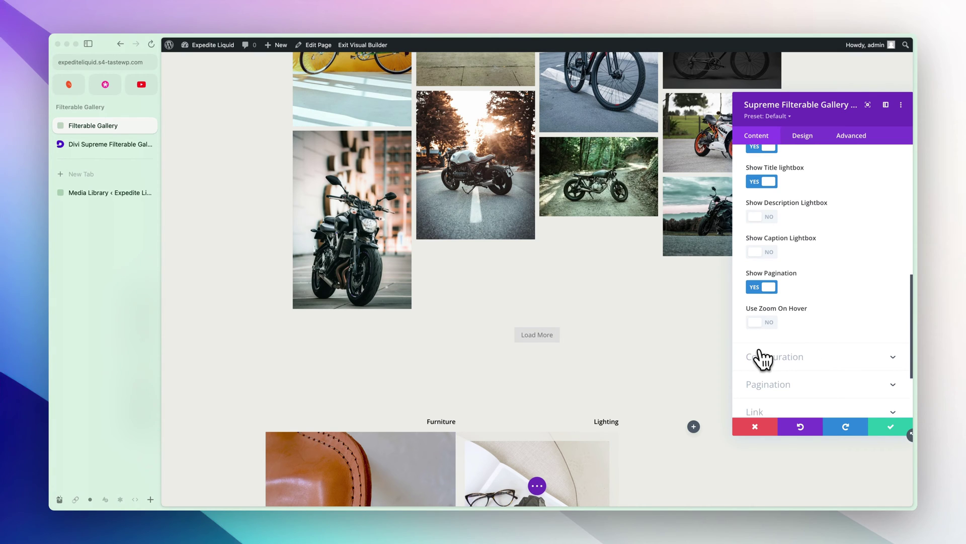
scroll(675, 328, "up", 5)
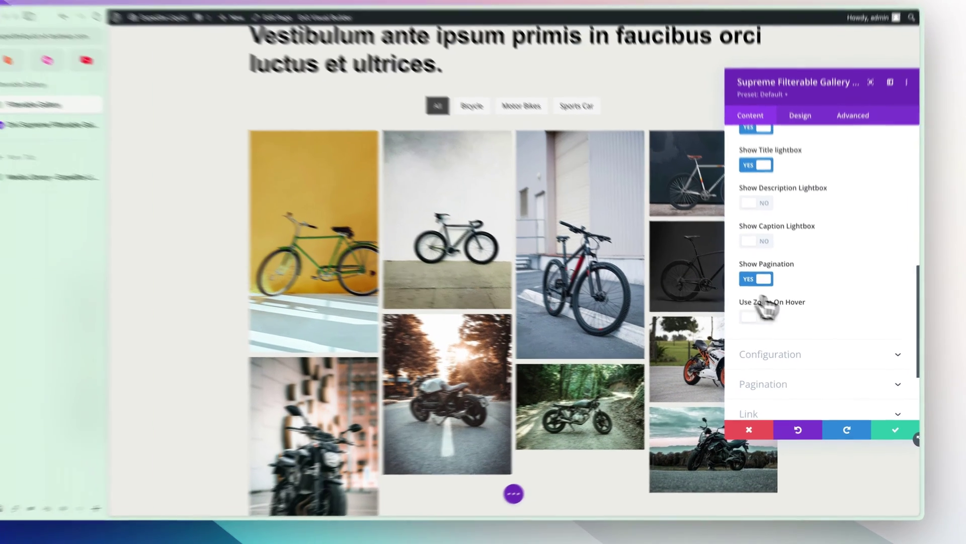
left_click(765, 322)
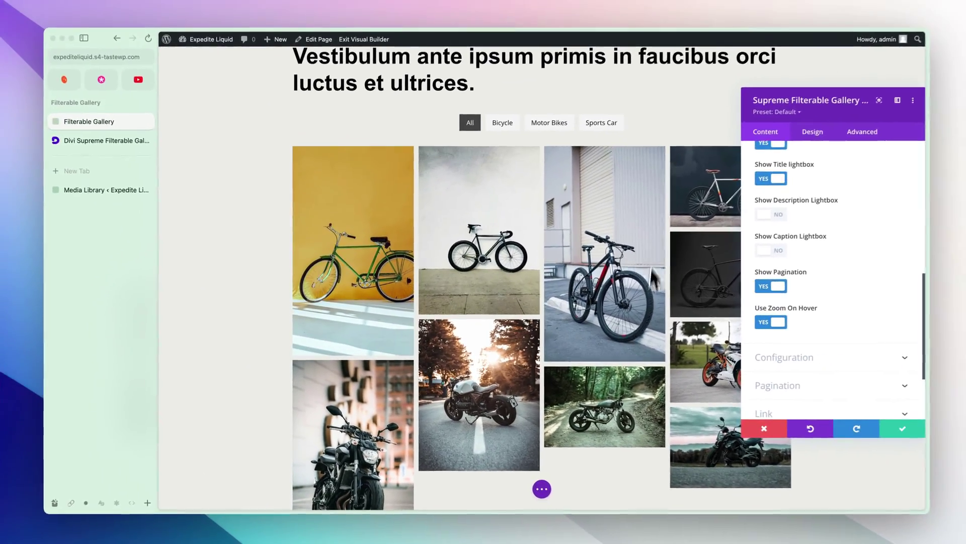
- Compare the Descending and Ascending image orders in the Configuration settings, returning the order to Ascending
scroll(815, 307, "down", 2)
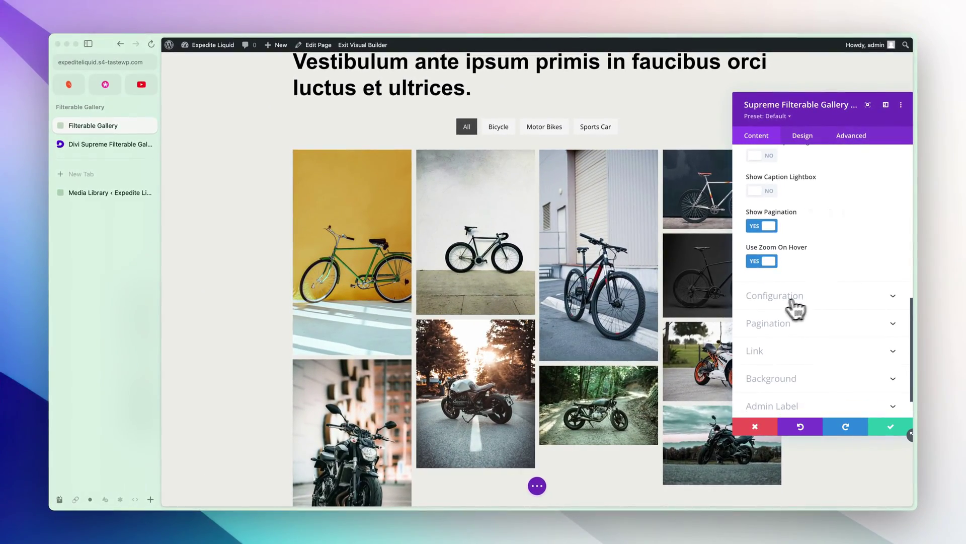
left_click(791, 300)
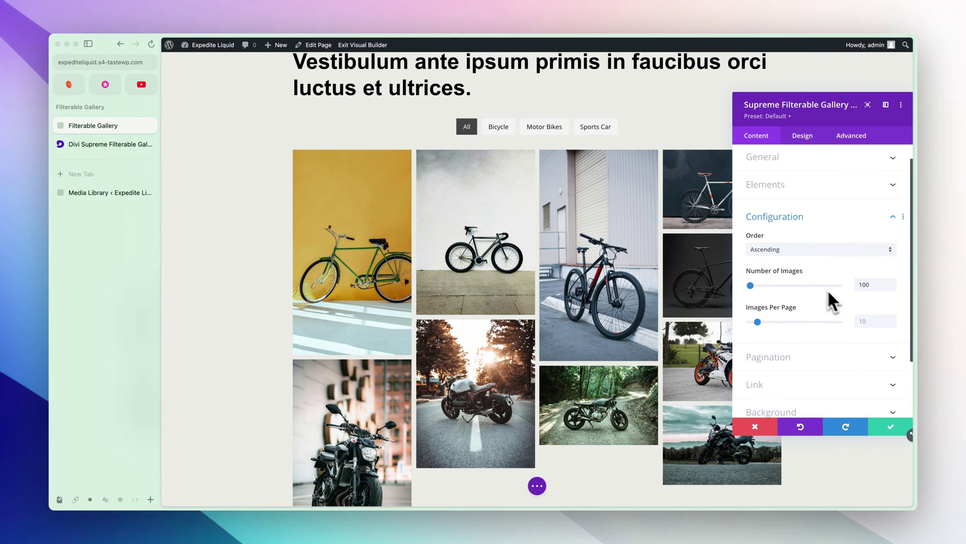
left_click(775, 250)
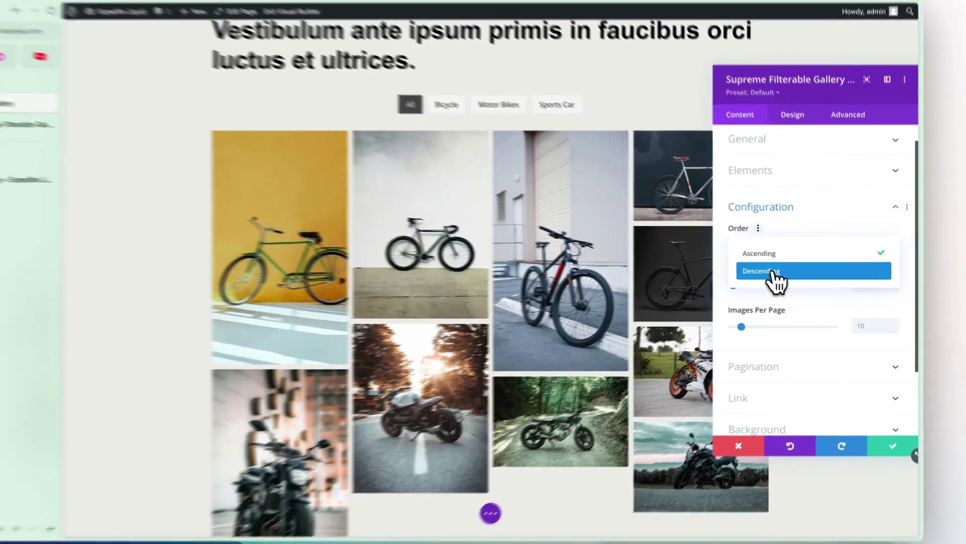
left_click(787, 275)
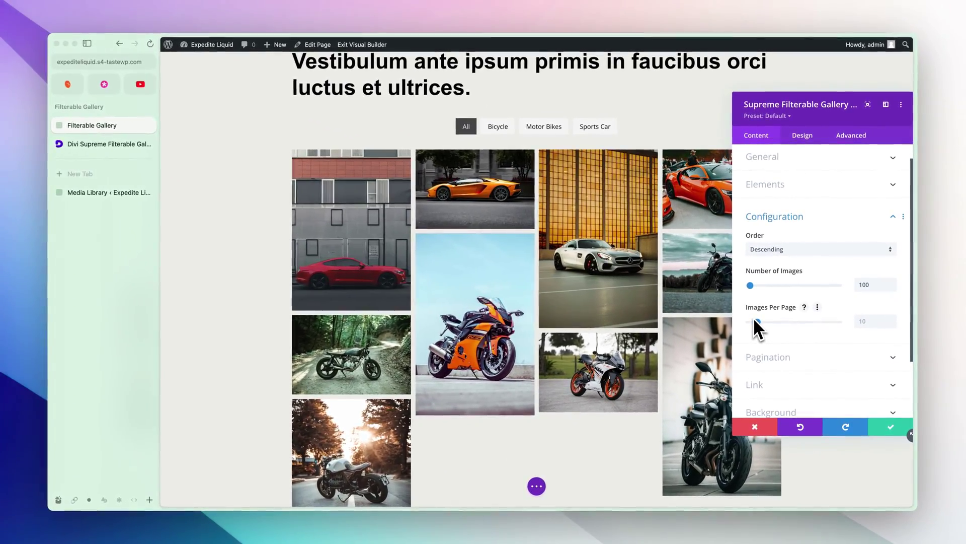
left_click(787, 250)
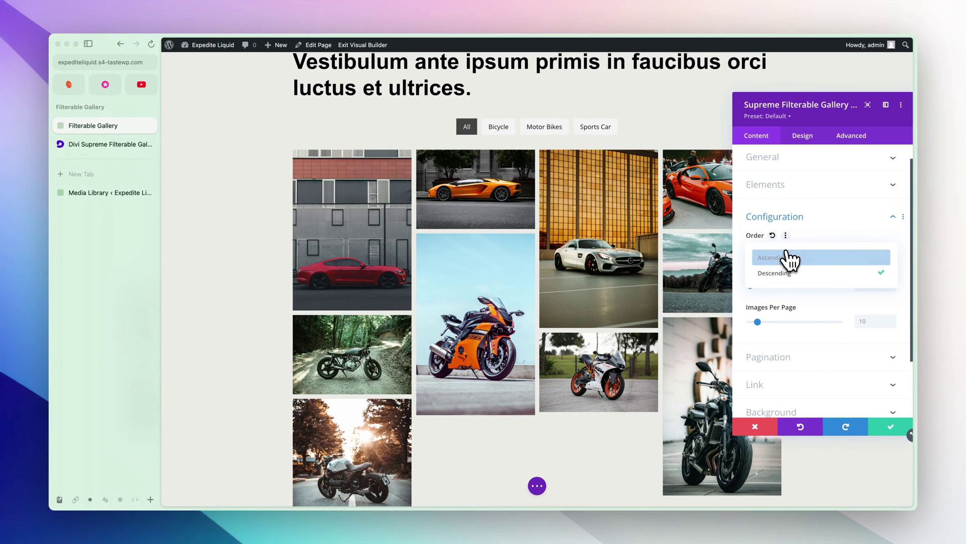
left_click(782, 259)
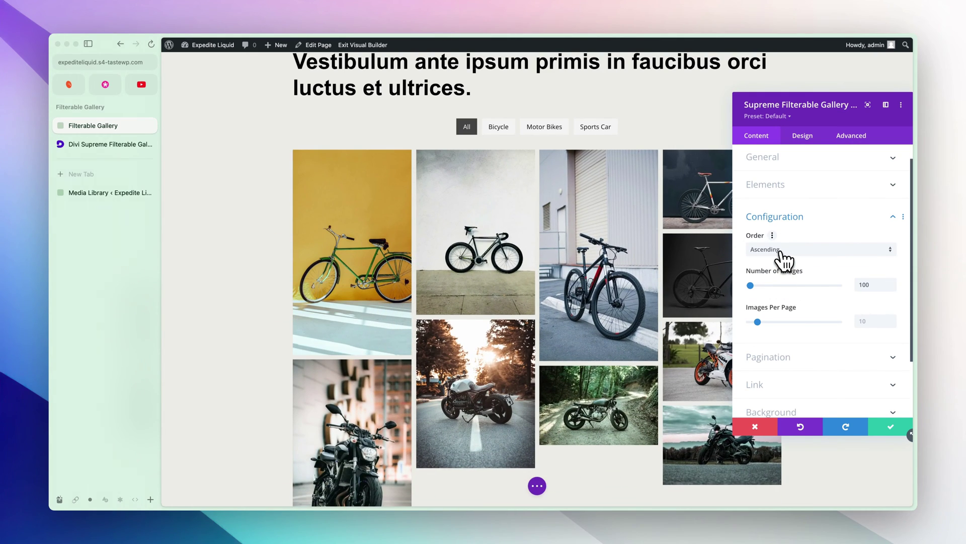
left_click(784, 259)
left_click(787, 272)
left_click(781, 250)
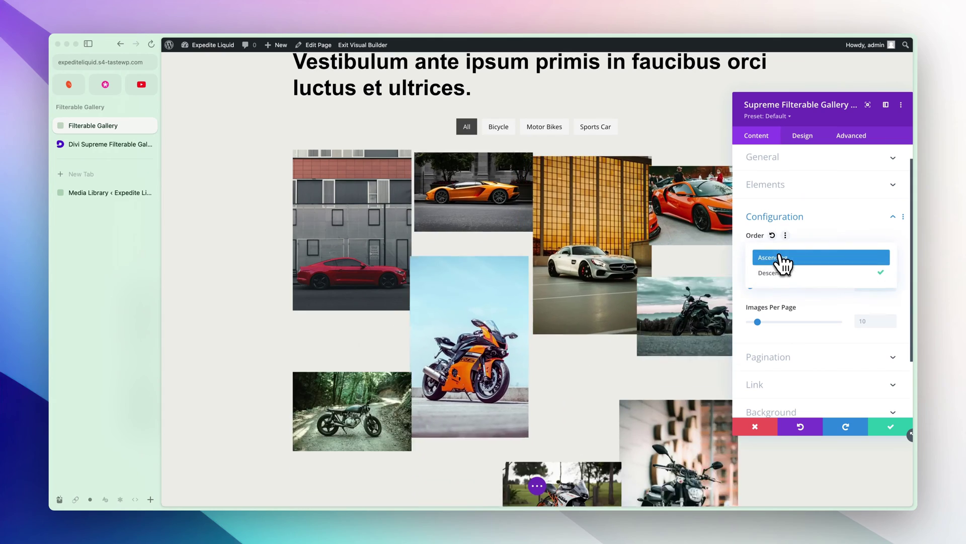
left_click(783, 258)
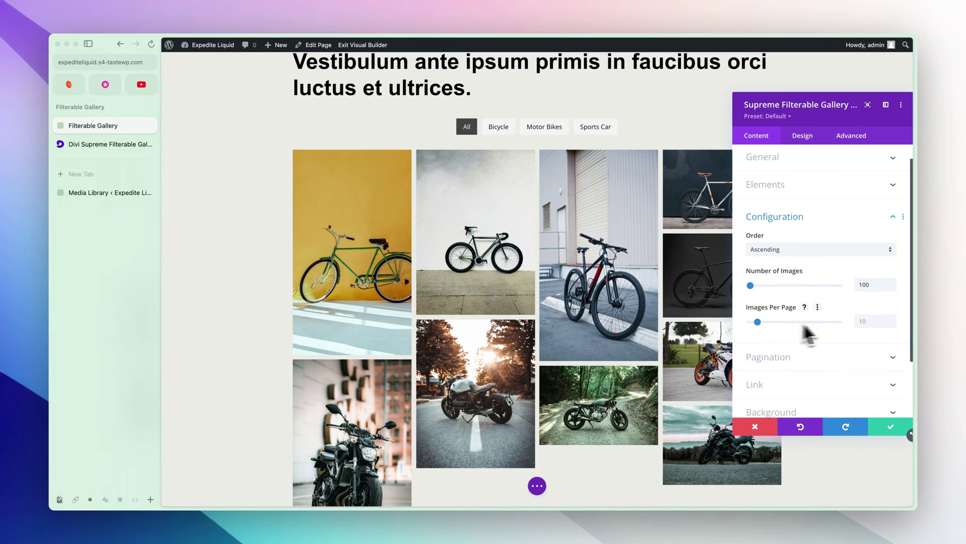
- Try 5 images per page in the gallery, and reset Images Per Page to its default
scroll(537, 339, "down", 3)
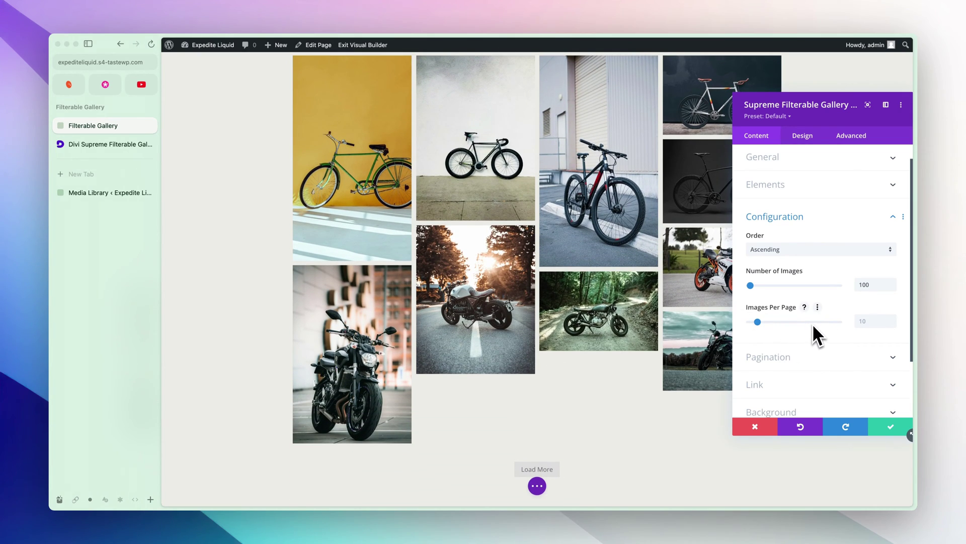
scroll(533, 287, "up", 3)
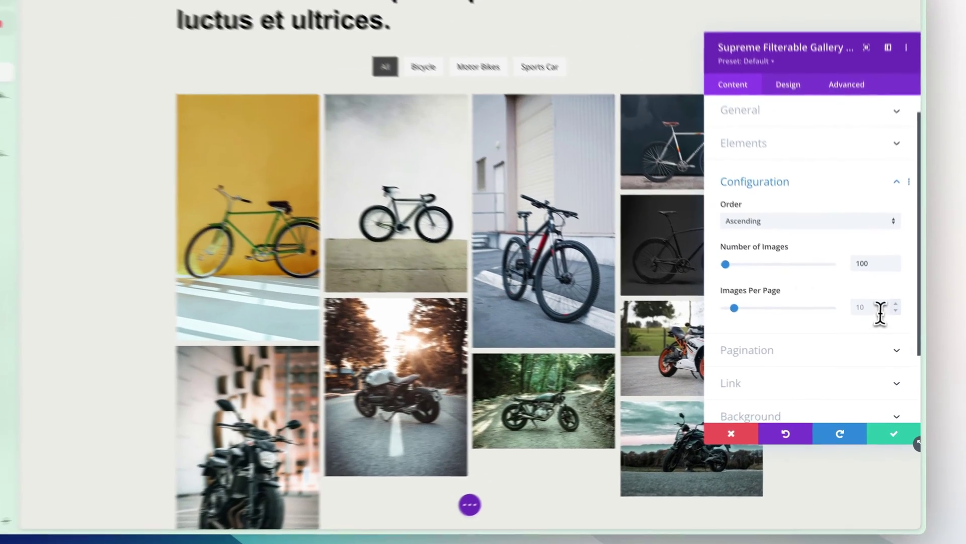
left_click(873, 322)
key("ctrl+a")
type("5")
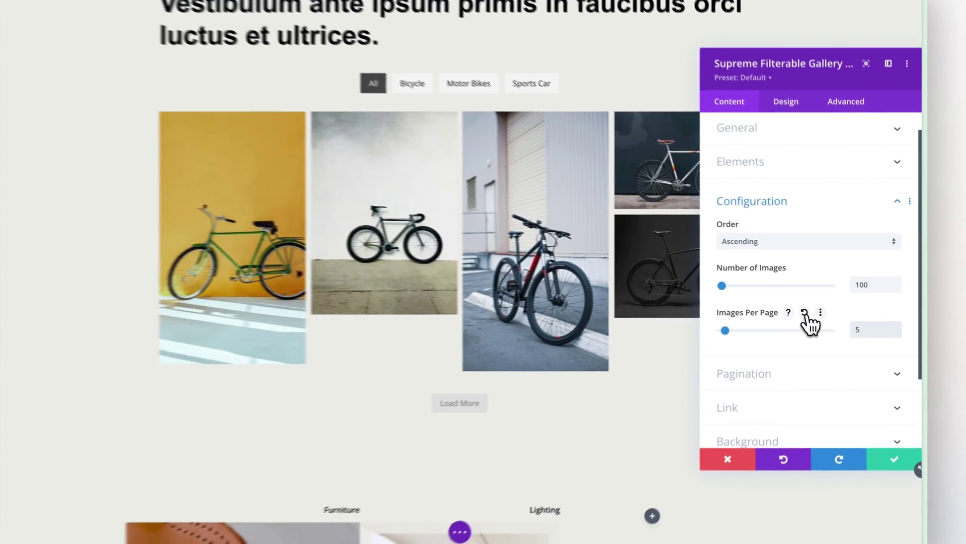
left_click(818, 307)
- Set the Pagination Type to Numbered Pagination and preview page 2 of the gallery
left_click(764, 304)
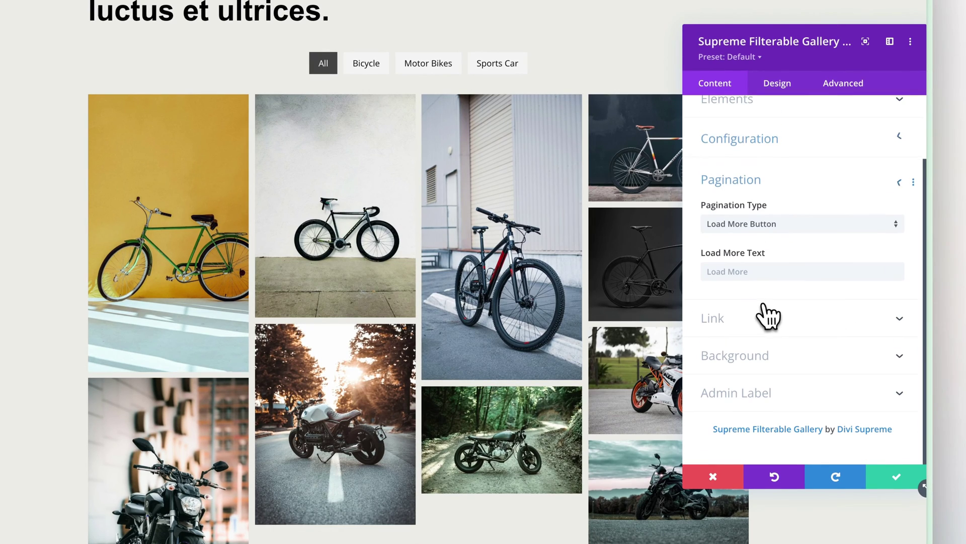
left_click(747, 227)
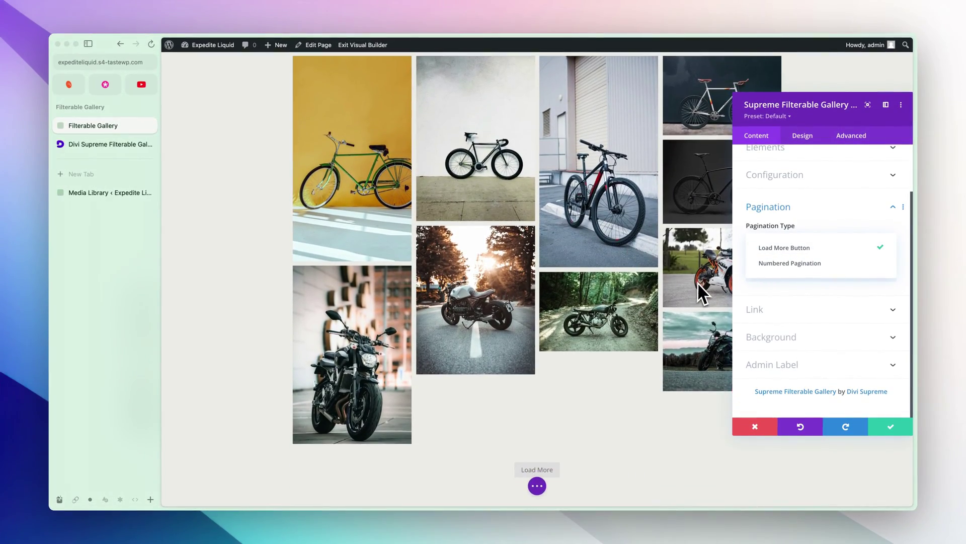
left_click(785, 264)
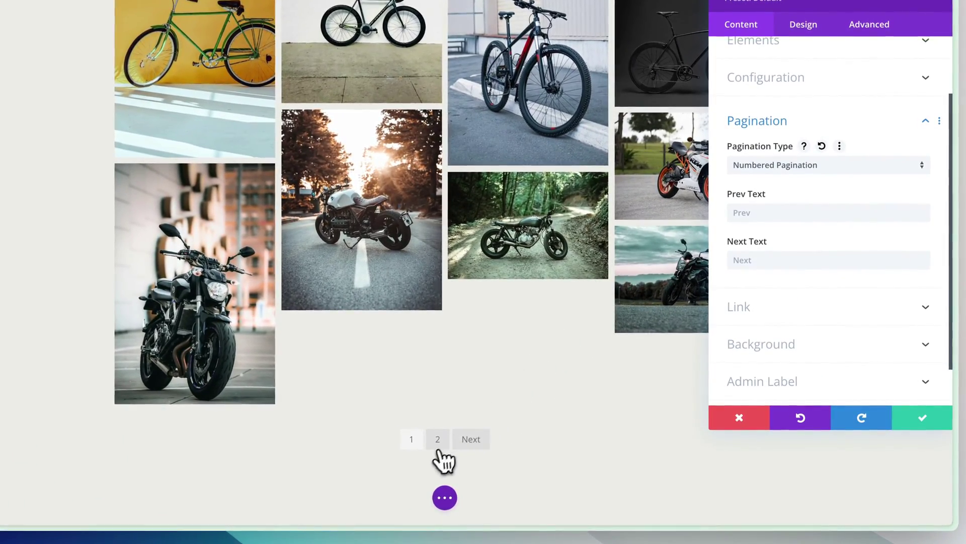
left_click(439, 439)
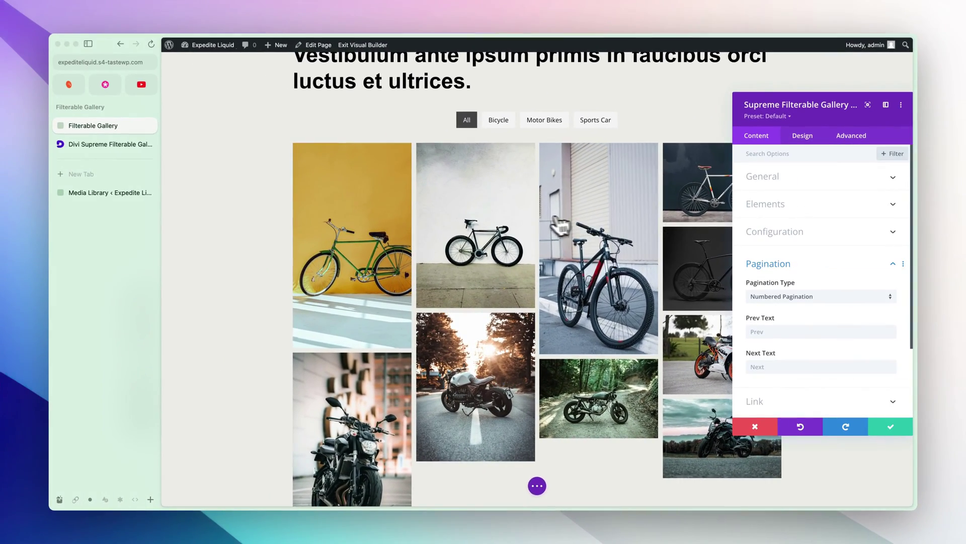
- Open the gallery's Title design settings
scroll(620, 182, "up", 2)
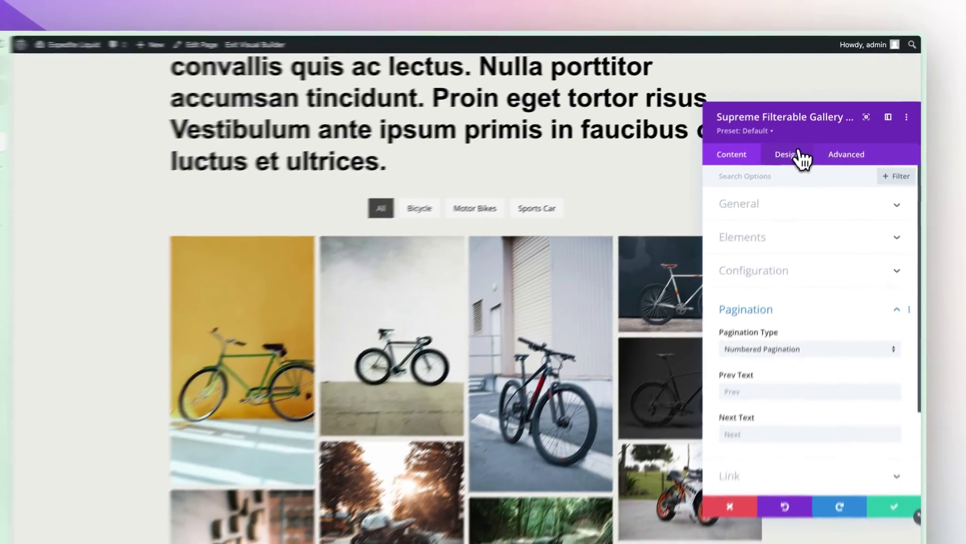
left_click(809, 136)
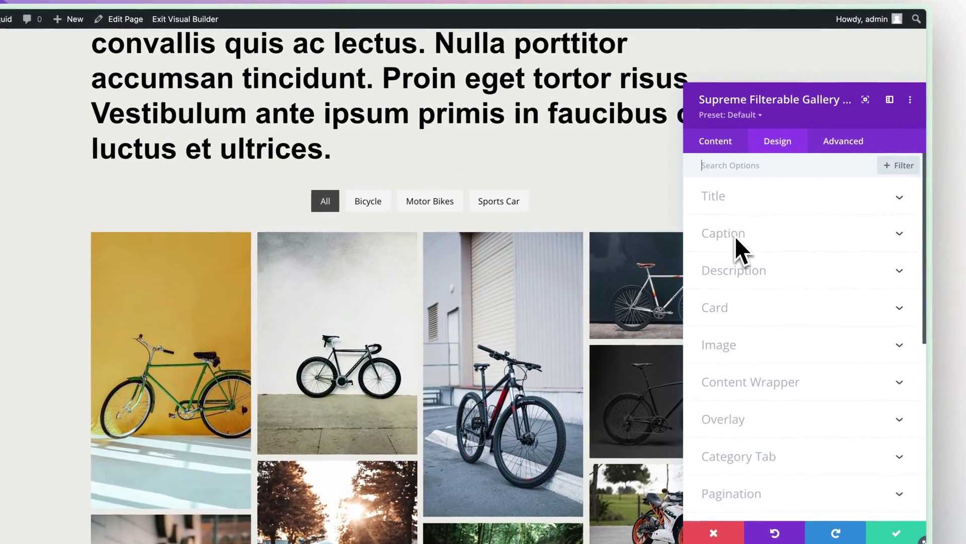
left_click(738, 196)
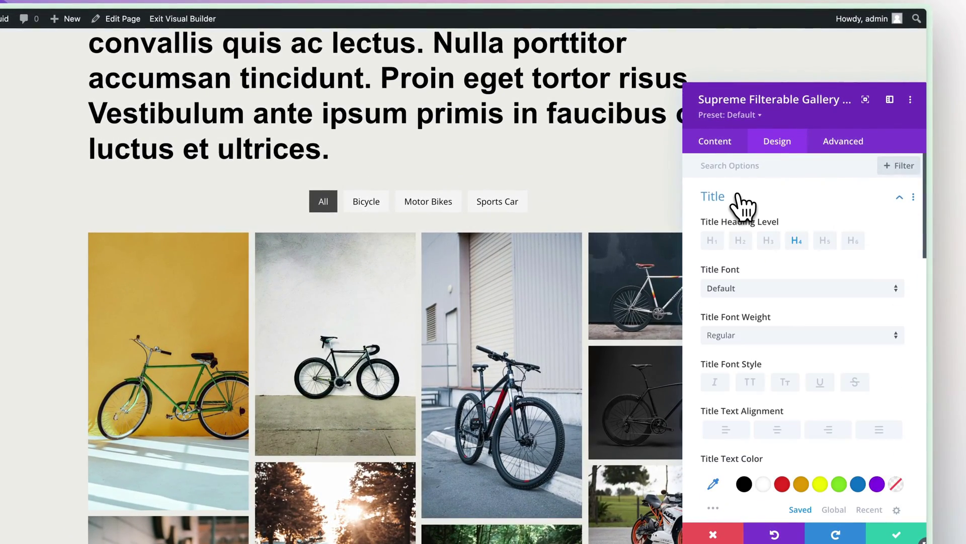
- Set the Rounded Corners of the gallery images to 10px in the Image design settings
left_click(739, 196)
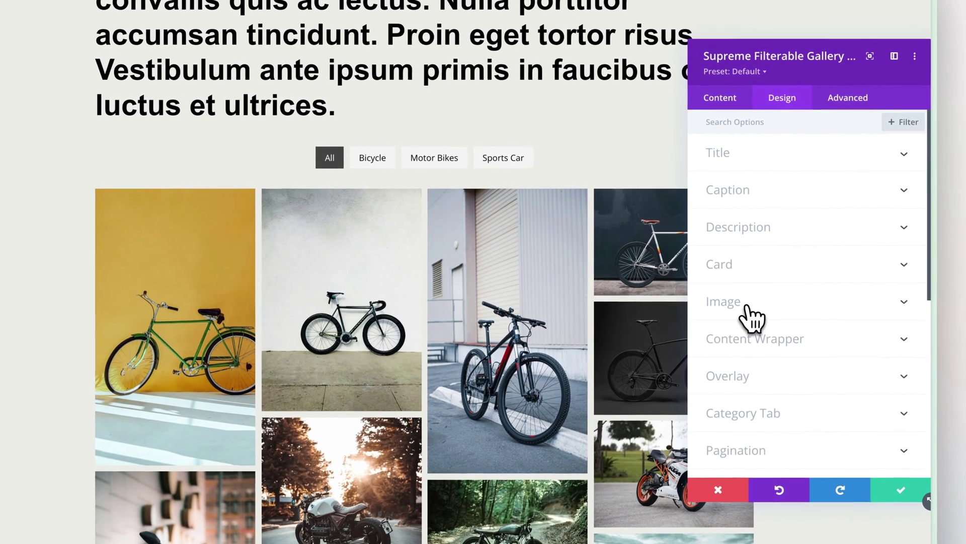
left_click(747, 305)
scroll(750, 309, "down", 2)
scroll(739, 282, "up", 1)
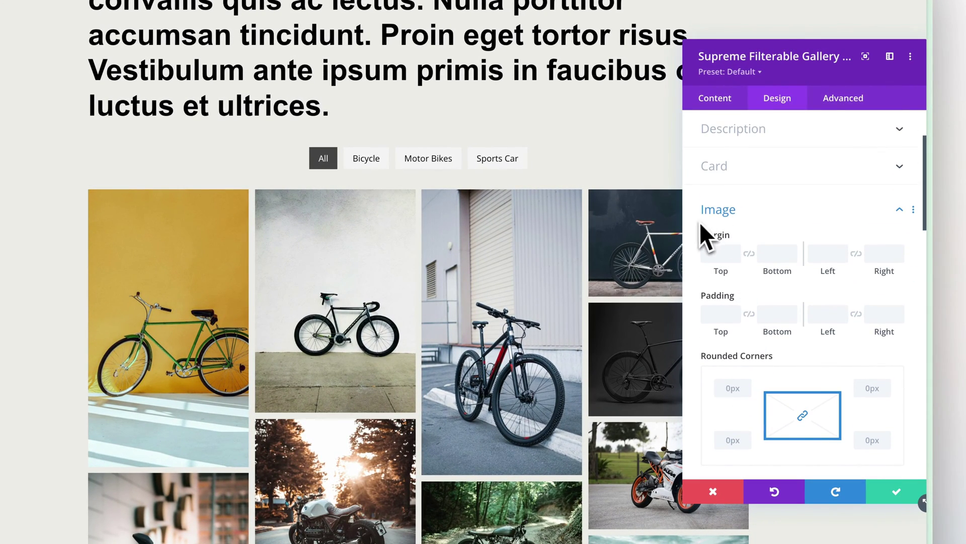
scroll(725, 272, "down", 3)
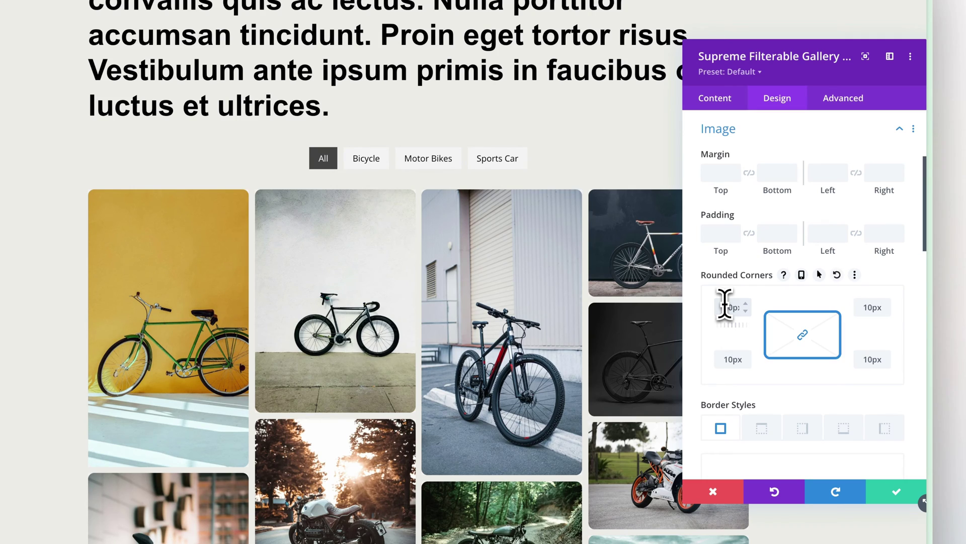
- Try rounded corners of 5px on the Card, return them to 0px, and make the Card's Background Color transparent
scroll(749, 313, "down", 5)
scroll(749, 315, "up", 4)
left_click(755, 266)
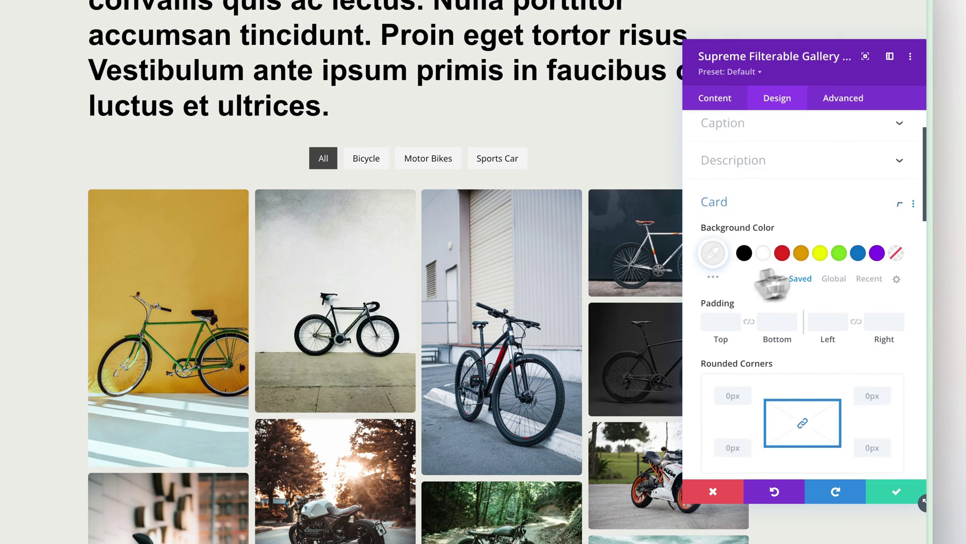
scroll(805, 272, "down", 3)
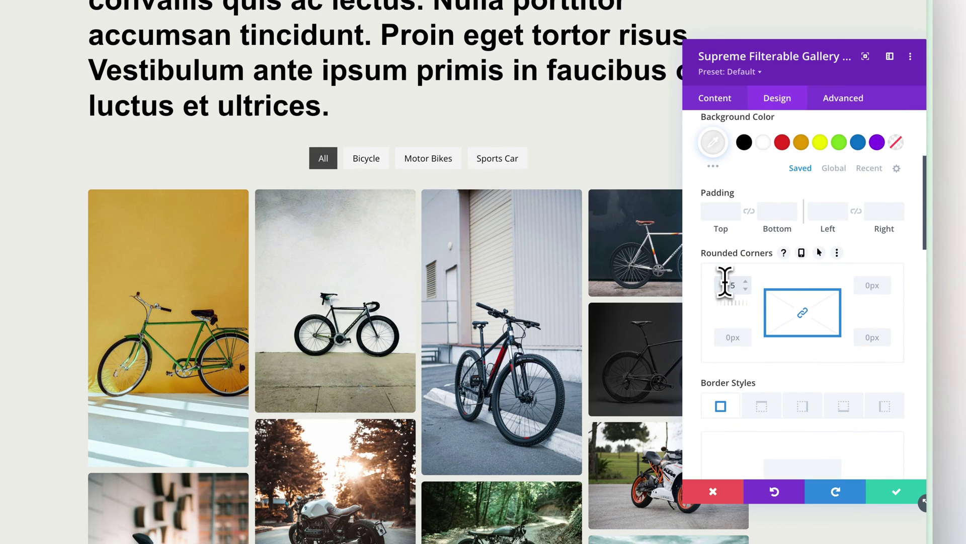
scroll(725, 282, "up", 1)
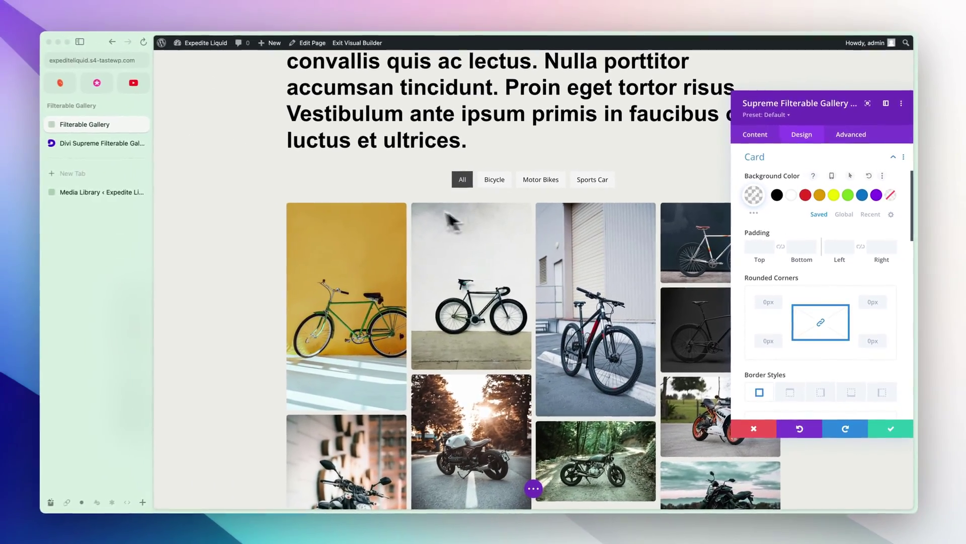
- Try the first Box Shadow preset on the gallery images in the Image design settings
left_click(745, 282)
scroll(796, 241, "down", 8)
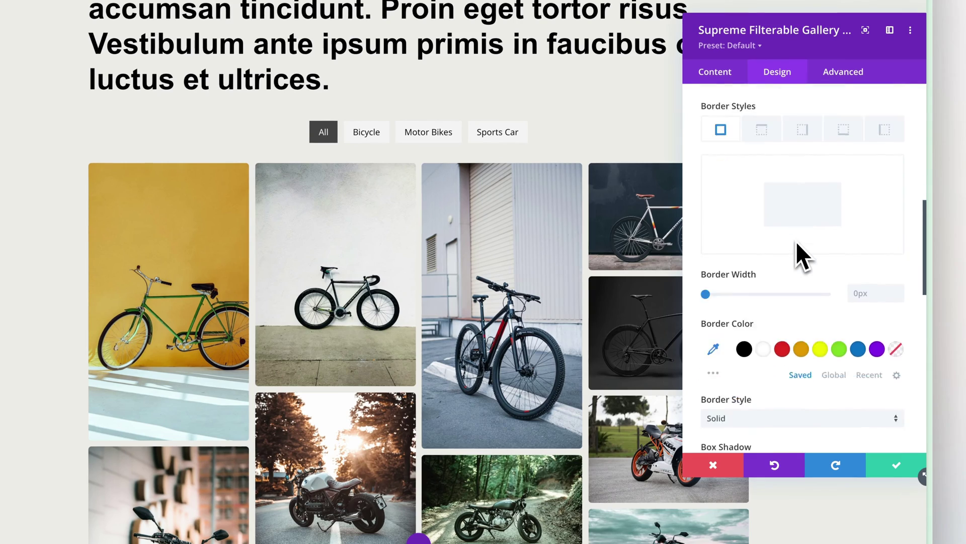
left_click(788, 292)
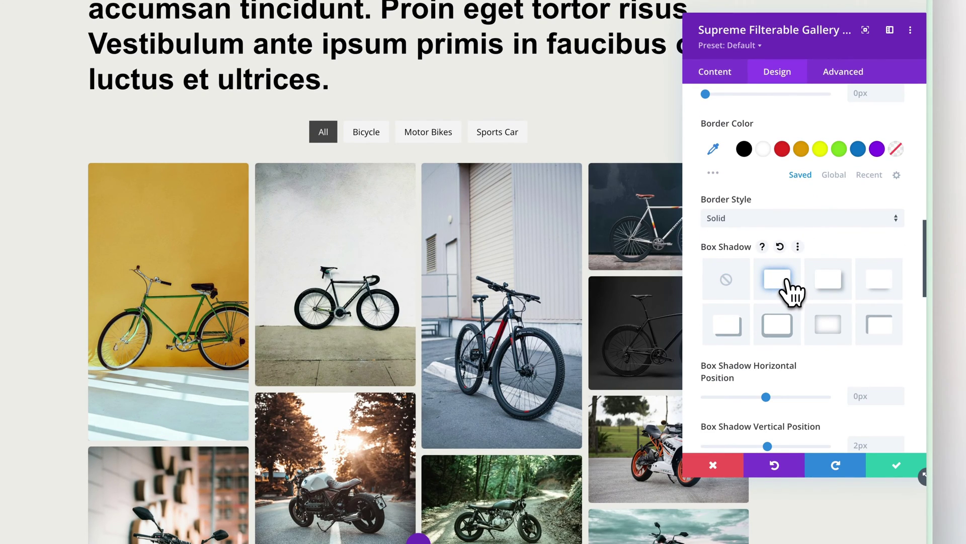
scroll(785, 292, "down", 3)
scroll(789, 292, "up", 7)
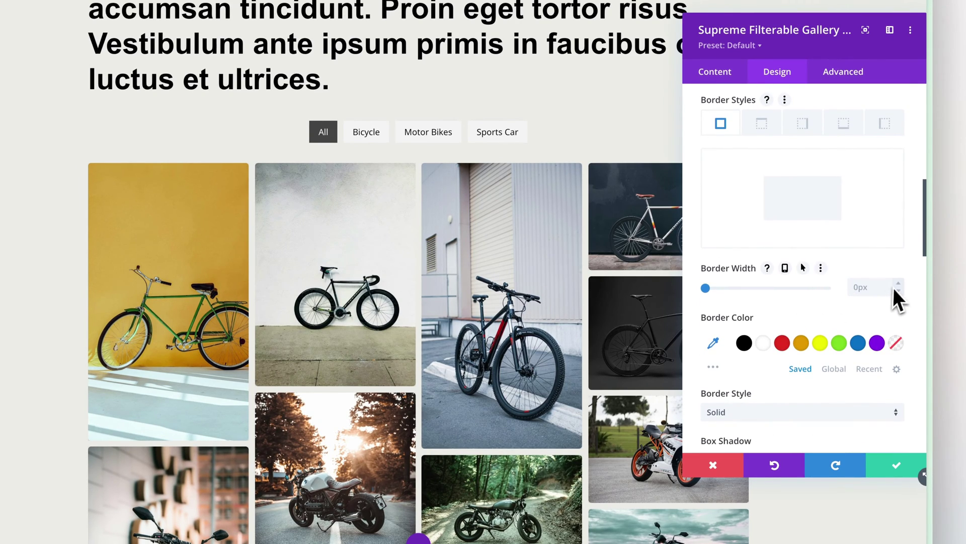
- Try 2px and 1px image borders with a light Border Color, and reset the border settings to their defaults
left_click(898, 283)
left_click(898, 283)
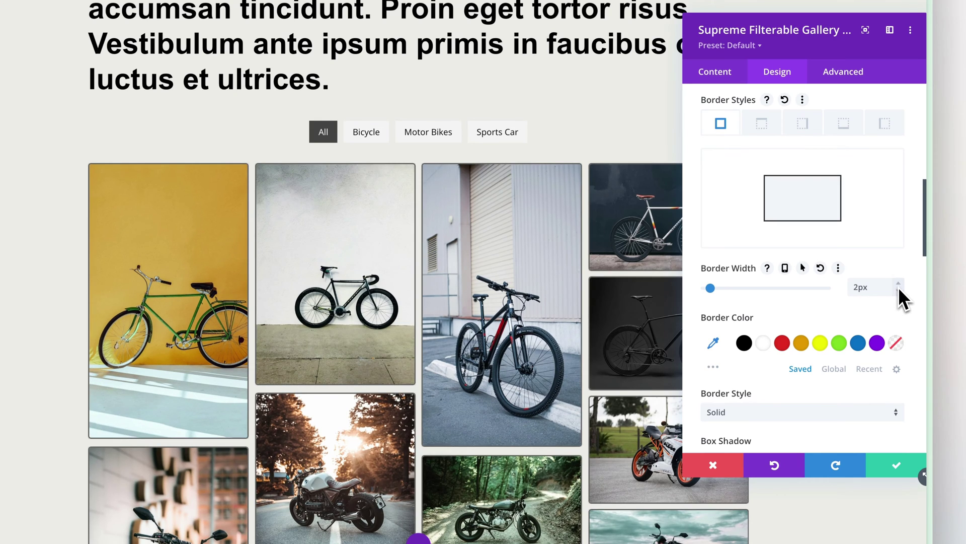
left_click(899, 291)
left_click(713, 343)
left_click(693, 315)
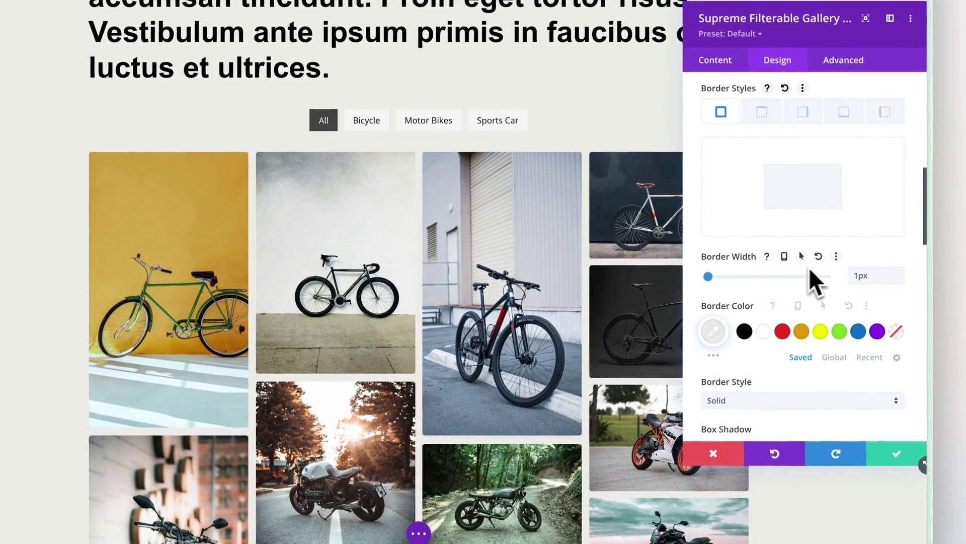
left_click(822, 261)
scroll(820, 322, "down", 3)
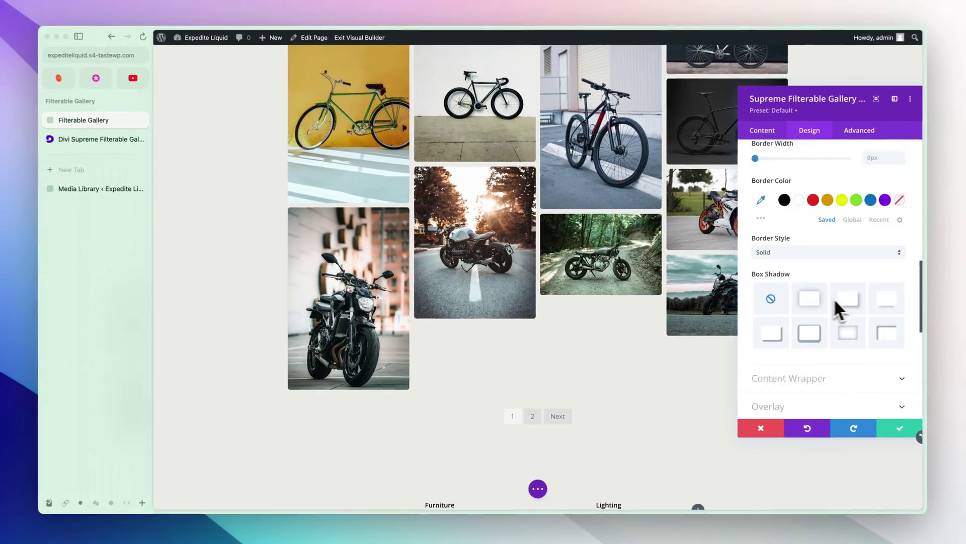
- Set the Inactive Bg Color of the Category Tab filters to the grey #c3c6c2
scroll(805, 305, "down", 3)
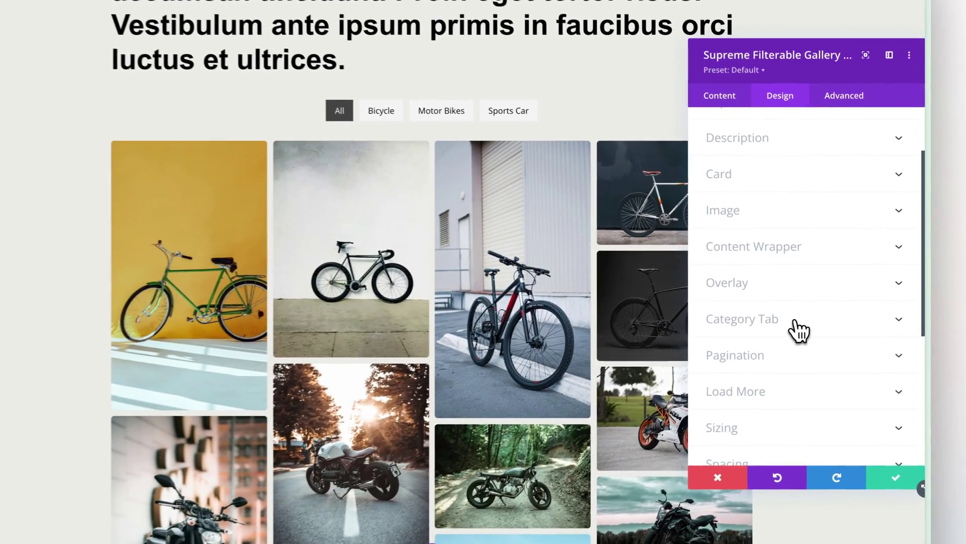
left_click(809, 308)
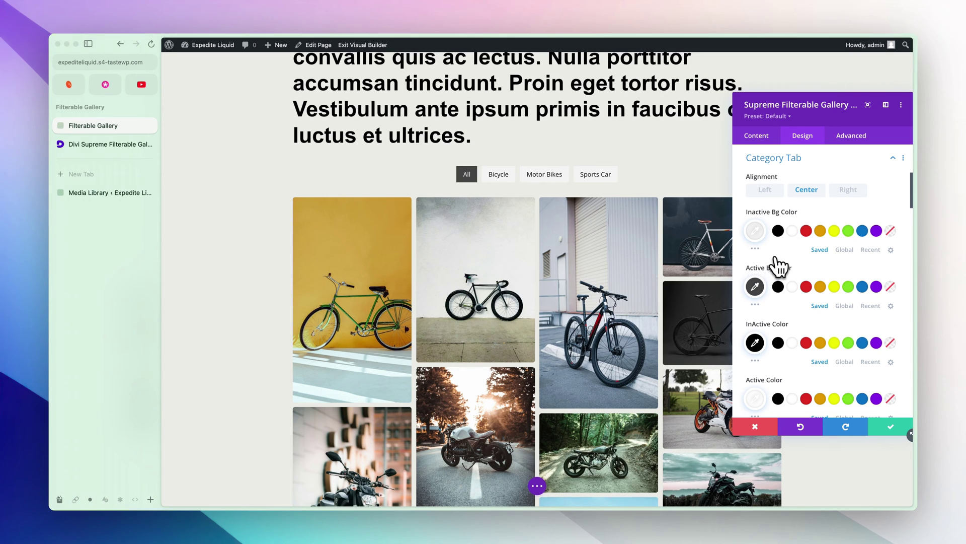
scroll(779, 265, "up", 1)
left_click(755, 257)
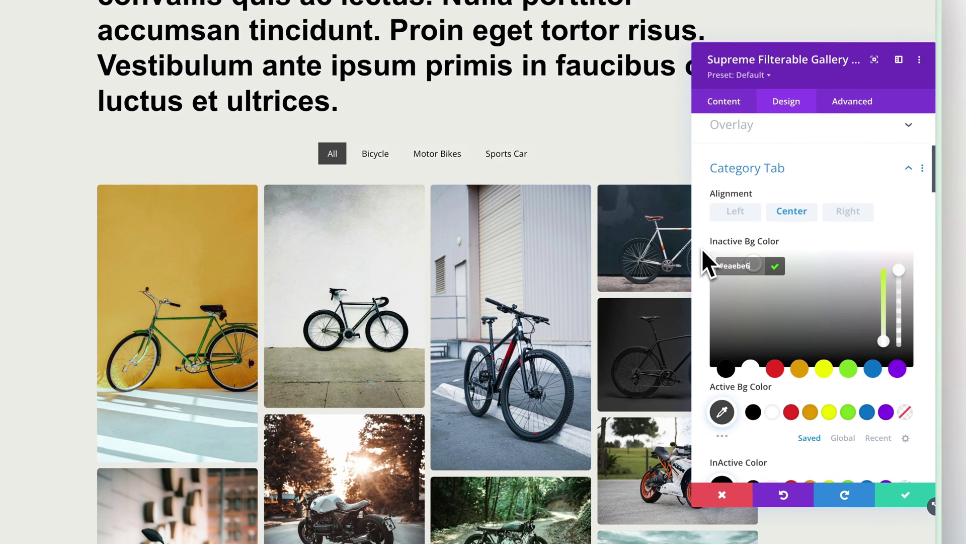
left_click(703, 250)
left_click(721, 270)
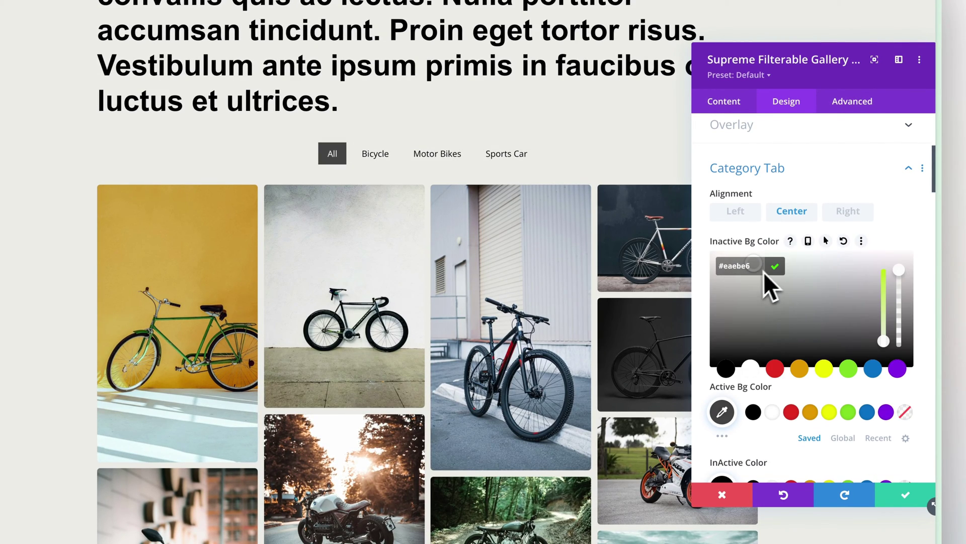
left_click_drag(755, 258, 774, 272)
- Set the Category Tab's Active Bg Color to black and its InActive Color to rgba(0,0,0,0.54)
scroll(796, 262, "down", 3)
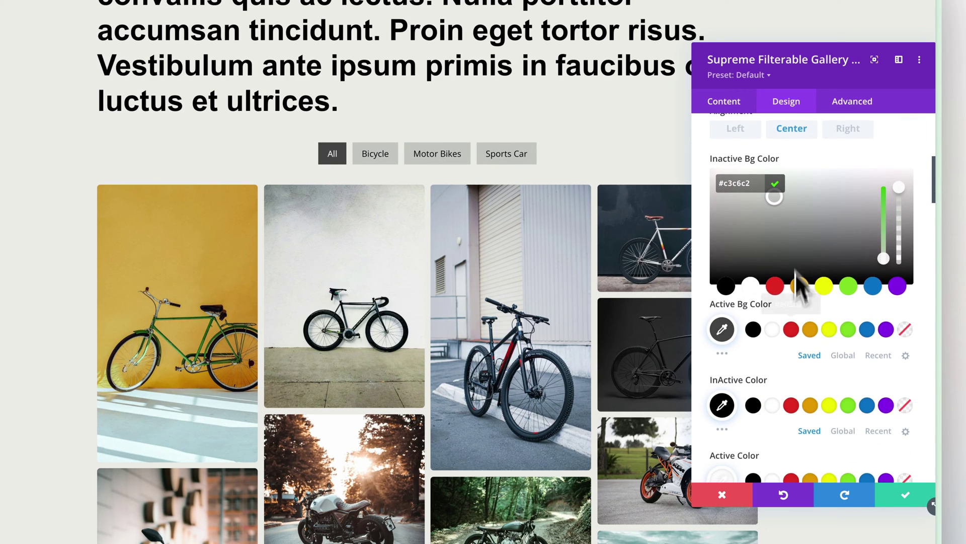
left_click(785, 349)
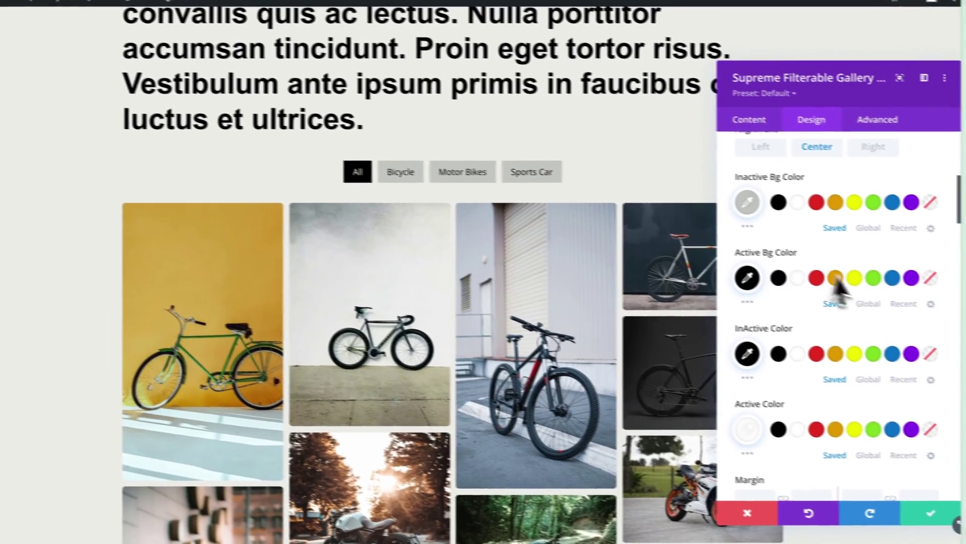
scroll(831, 282, "down", 1)
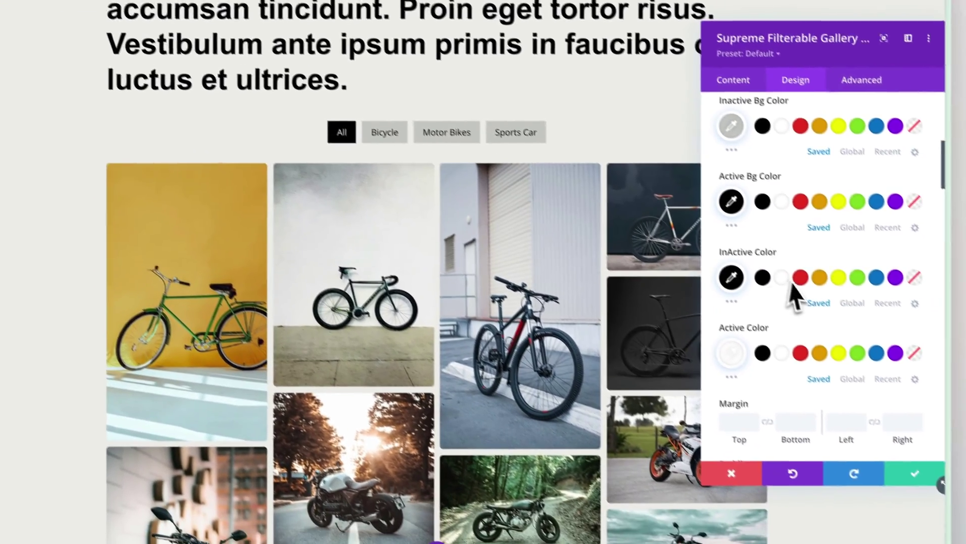
left_click(714, 310)
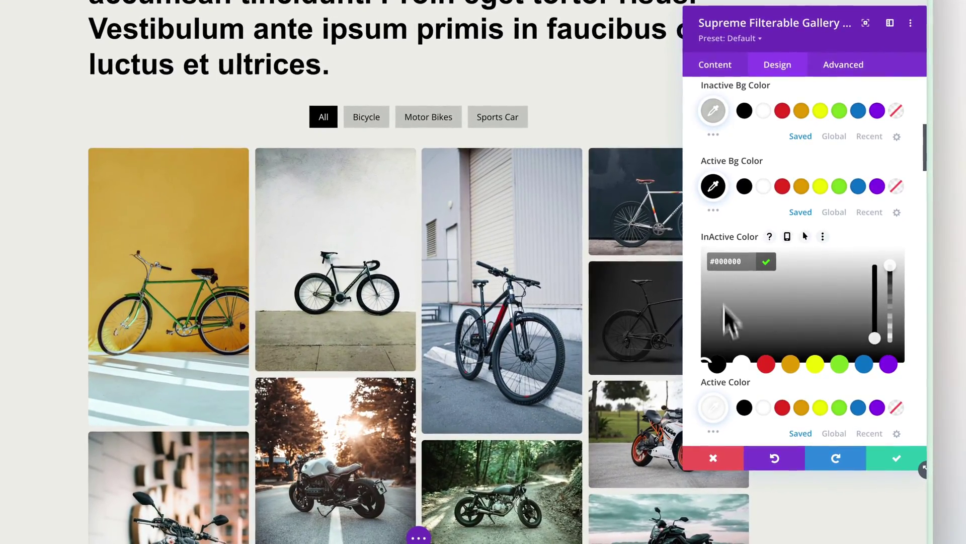
left_click_drag(891, 273, 890, 309)
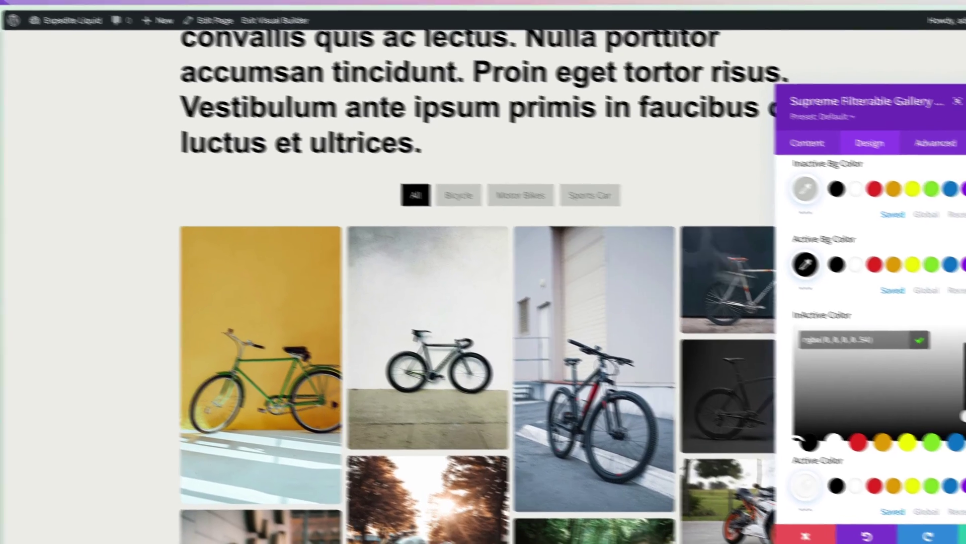
scroll(834, 217, "down", 2)
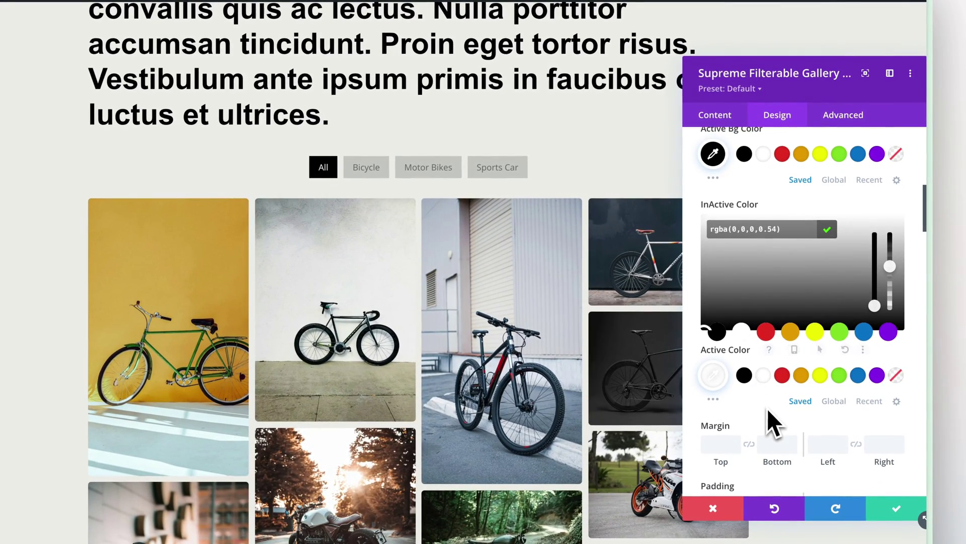
left_click(777, 411)
- Set the Category Tab padding to 8px top, 9px bottom, and 20px left and right
scroll(750, 304, "down", 3)
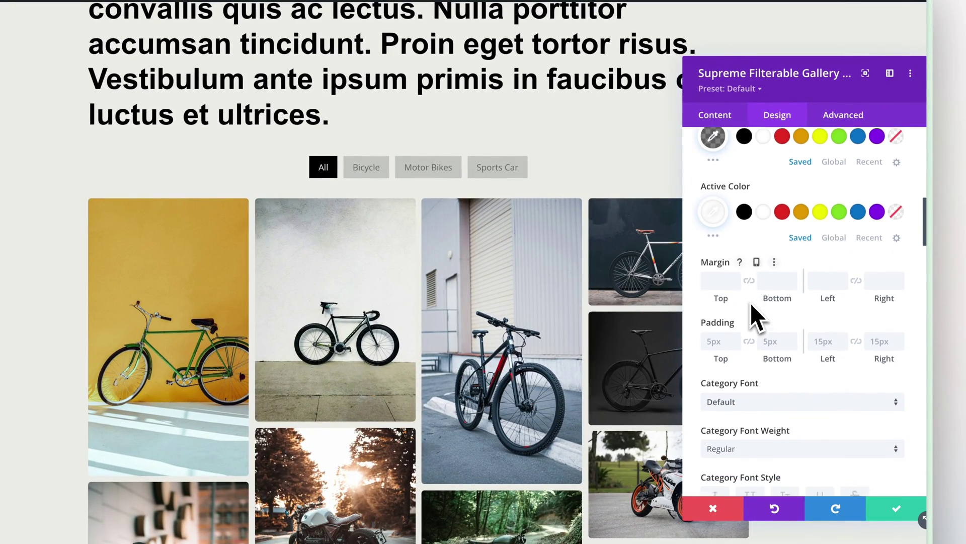
left_click(739, 313)
type("8px")
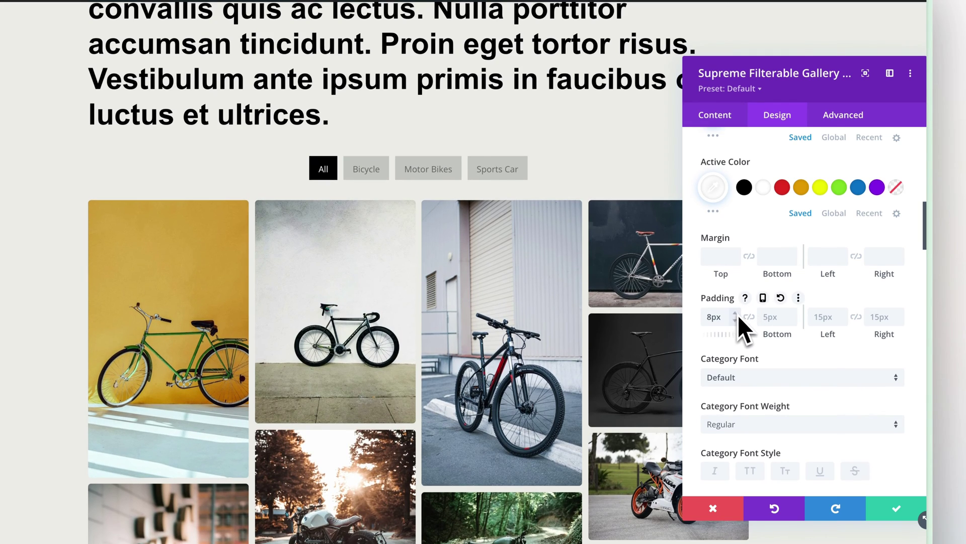
left_click(775, 316)
type("9px")
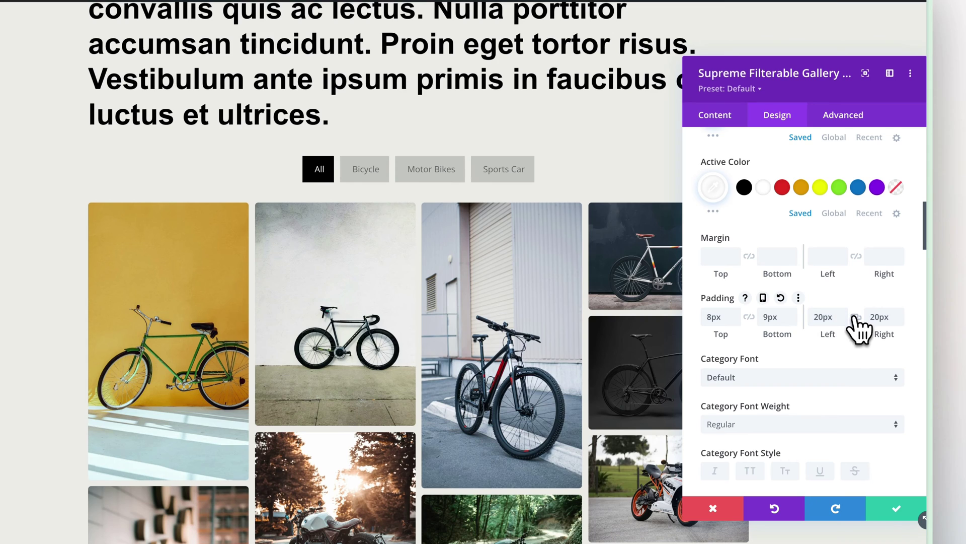
- Set the Category Font to Lato with a Bold font weight
scroll(789, 298, "down", 3)
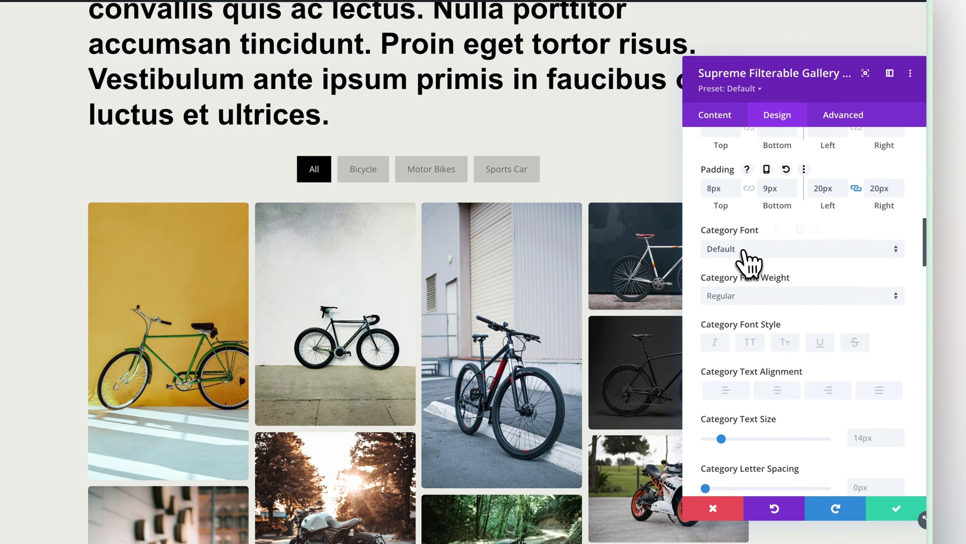
left_click(745, 249)
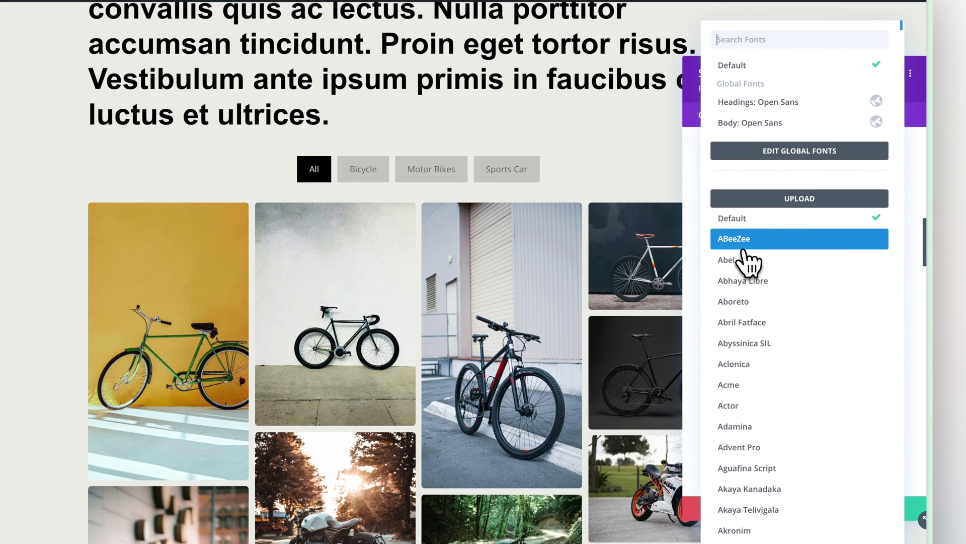
type("lato")
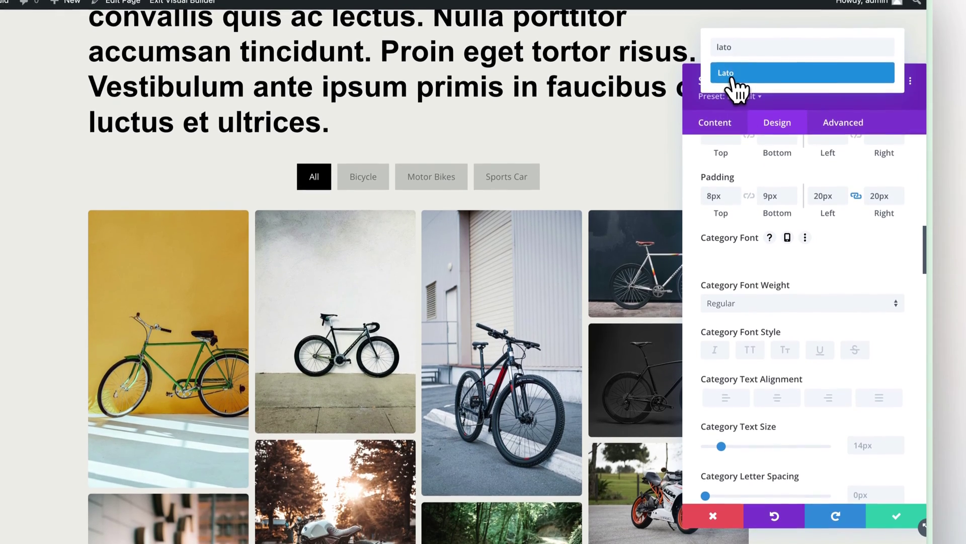
left_click(733, 83)
scroll(787, 201, "down", 1)
left_click(760, 265)
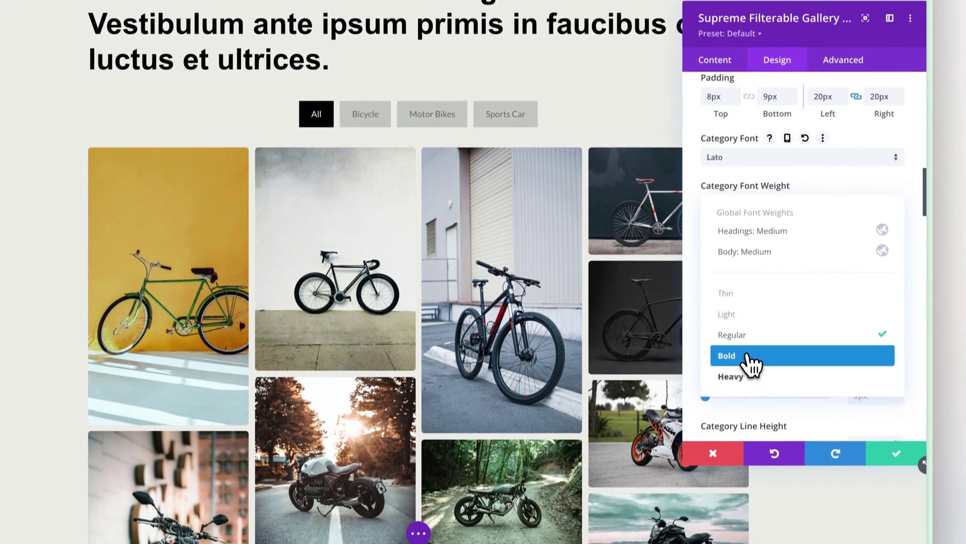
left_click(752, 423)
- Set the Category Text Size to 16px
scroll(901, 274, "down", 1)
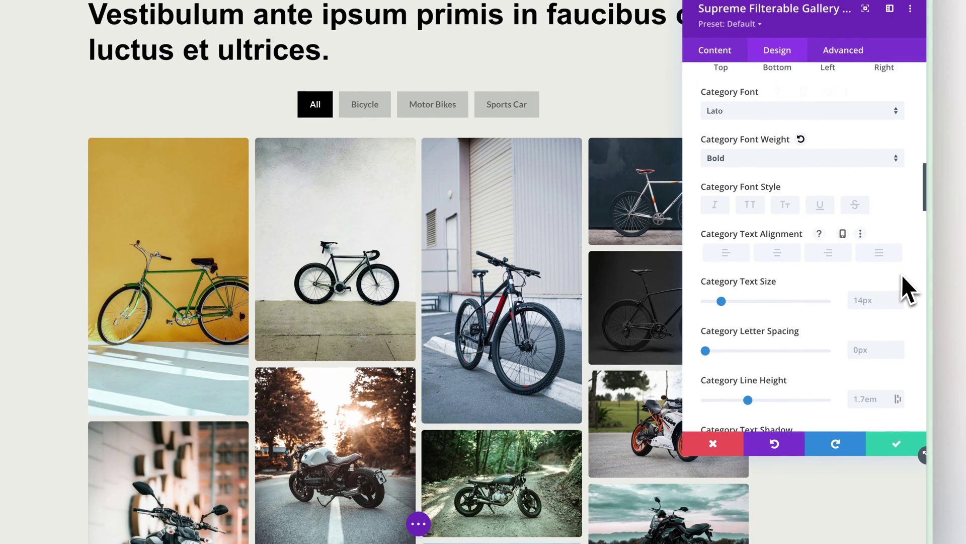
left_click(899, 296)
left_click(899, 296)
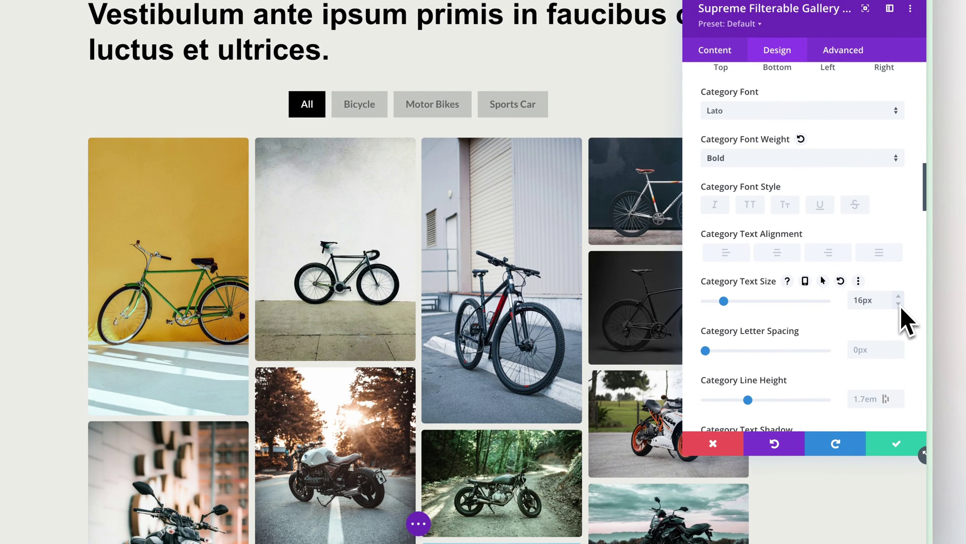
- Set all four Category Rounded Corners of the filter tabs to 5px
scroll(901, 302, "down", 1)
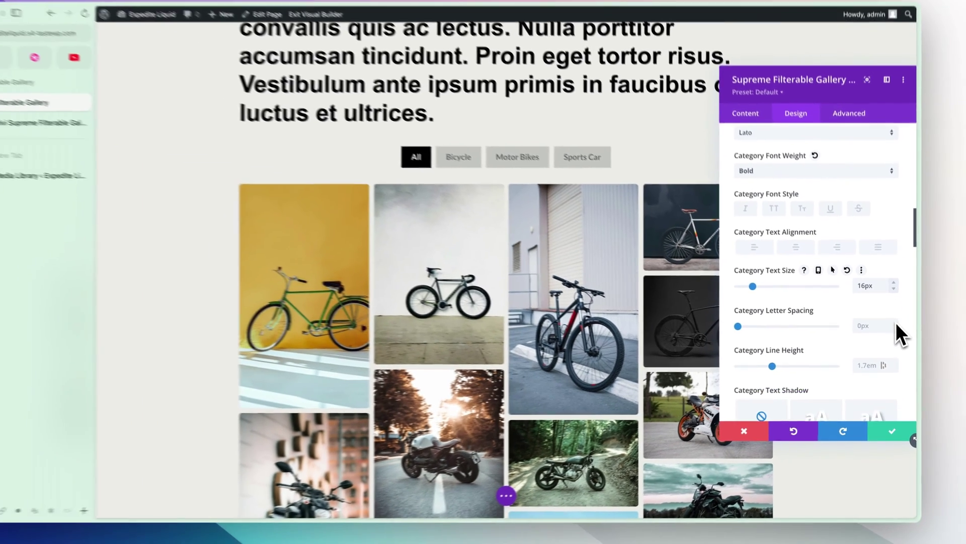
scroll(882, 318, "down", 2)
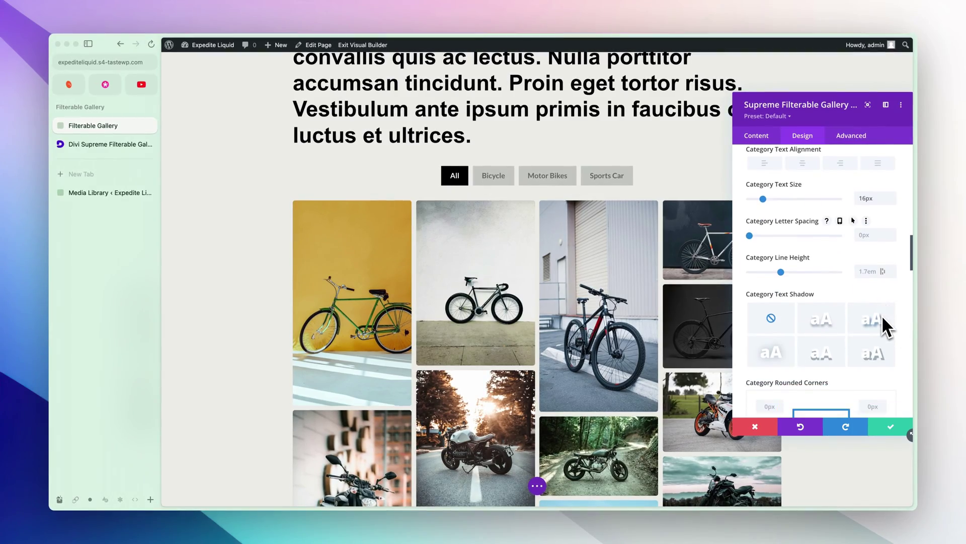
scroll(882, 315, "down", 2)
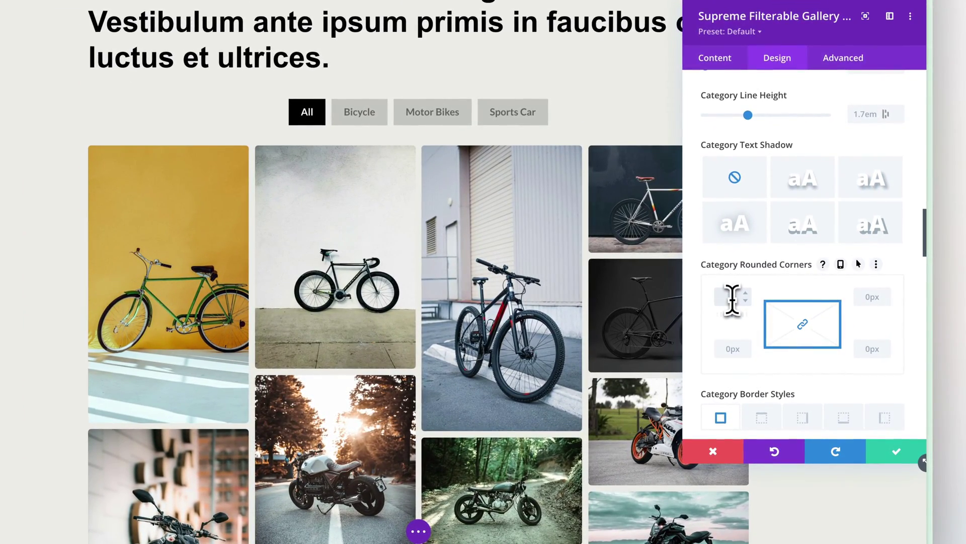
type("5")
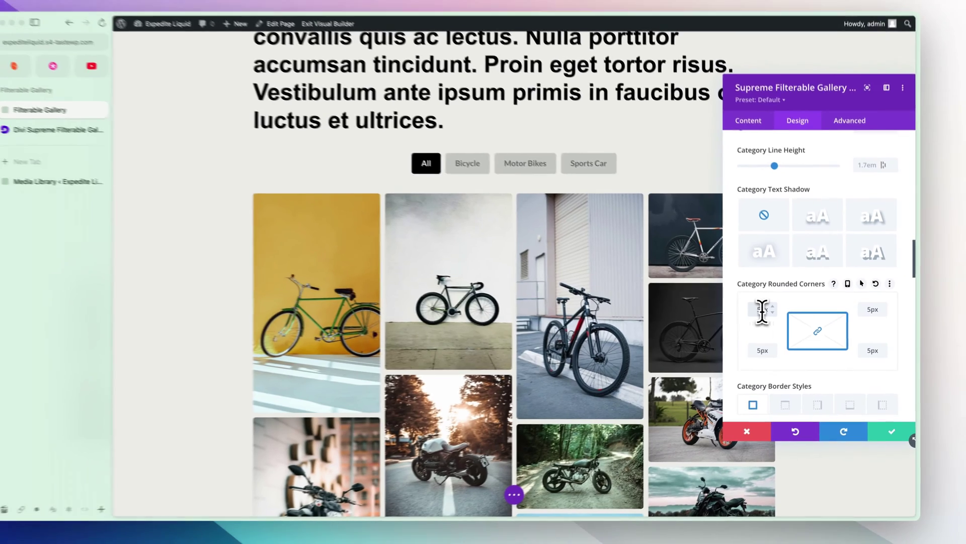
- Try 10px for the Active Category Rounded Corners and preview the Bicycle and All filter tabs
scroll(771, 282, "down", 1)
scroll(797, 297, "down", 4)
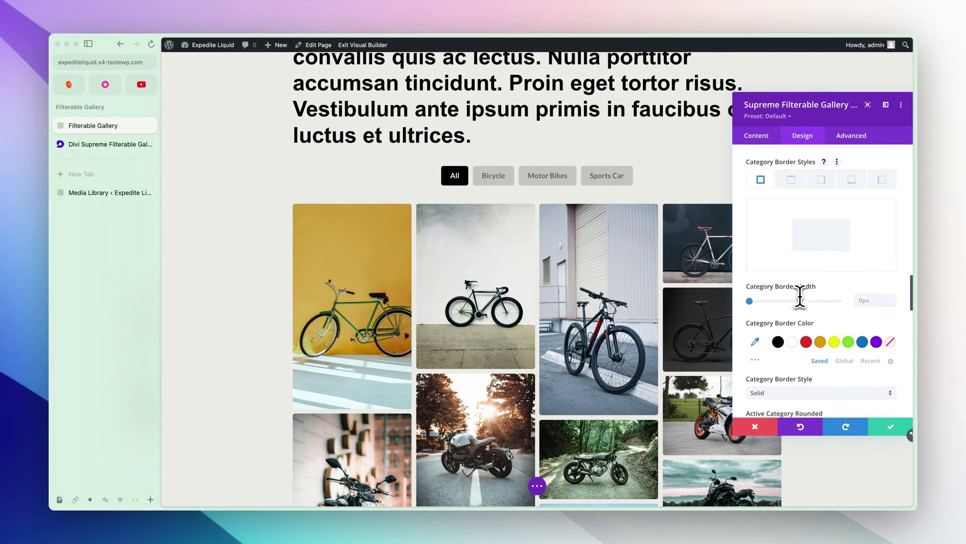
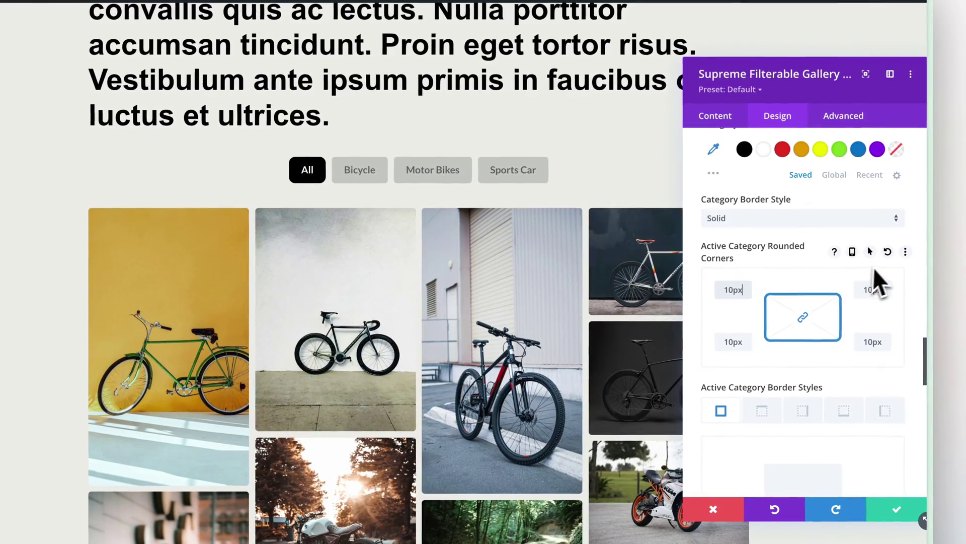
scroll(826, 257, "down", 1)
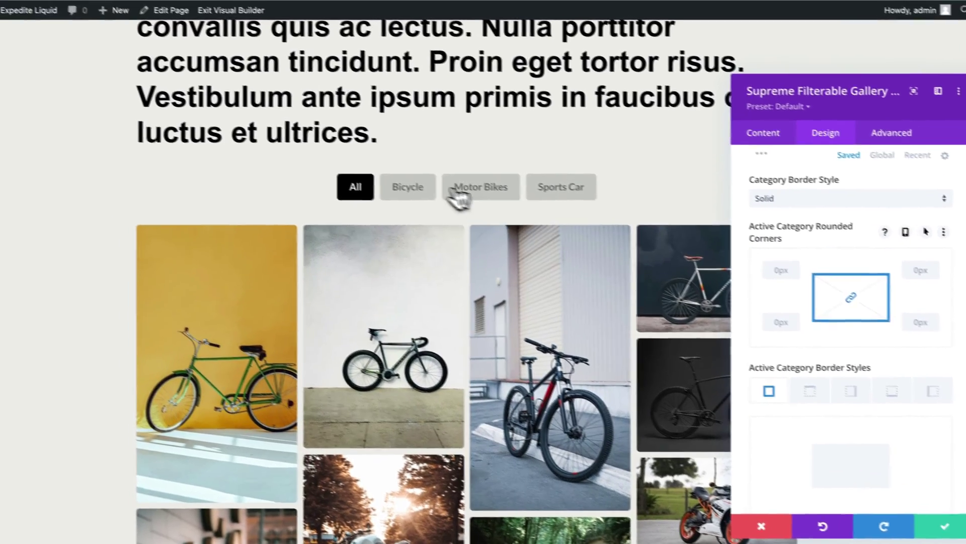
left_click(359, 169)
left_click(310, 176)
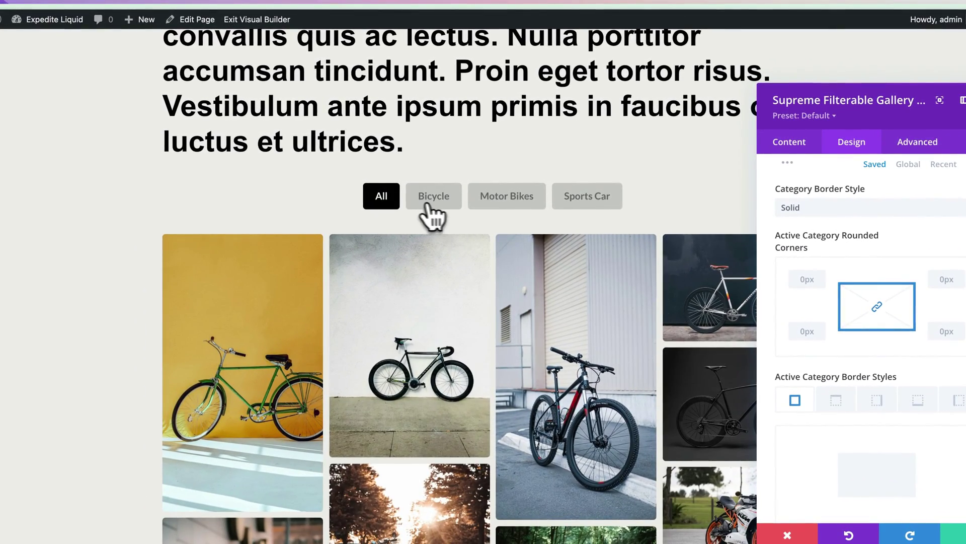
- Try a 1px Active Category Border Width on the active filter tab
scroll(843, 281, "down", 5)
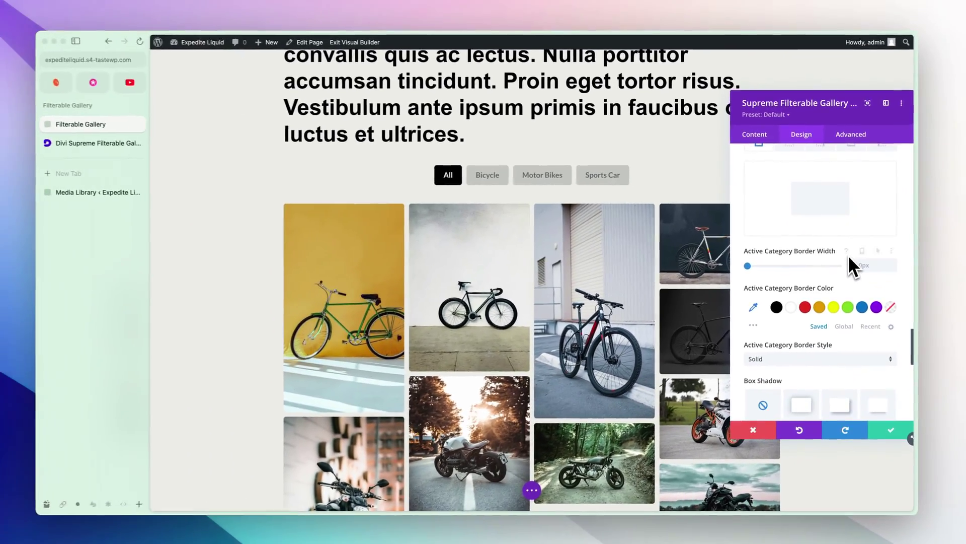
scroll(848, 255, "up", 1)
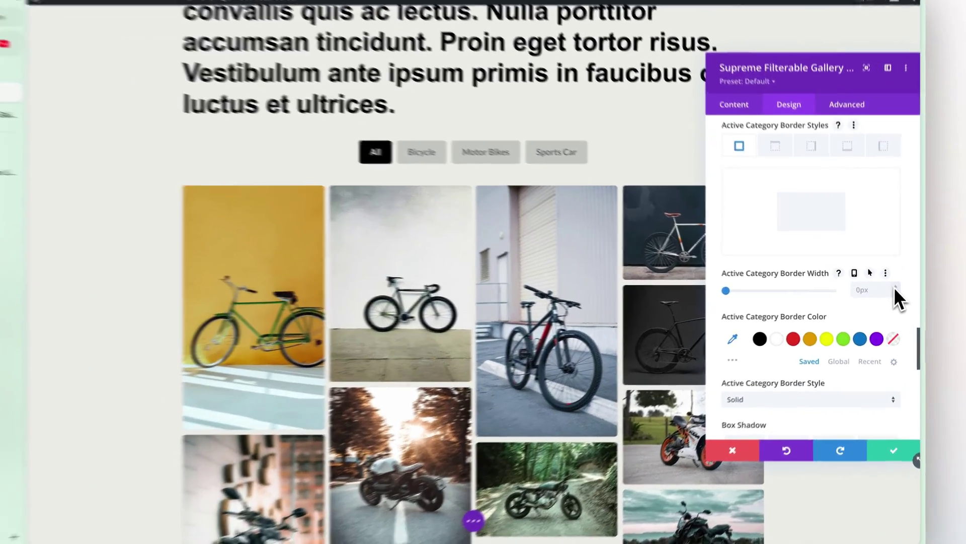
left_click(893, 289)
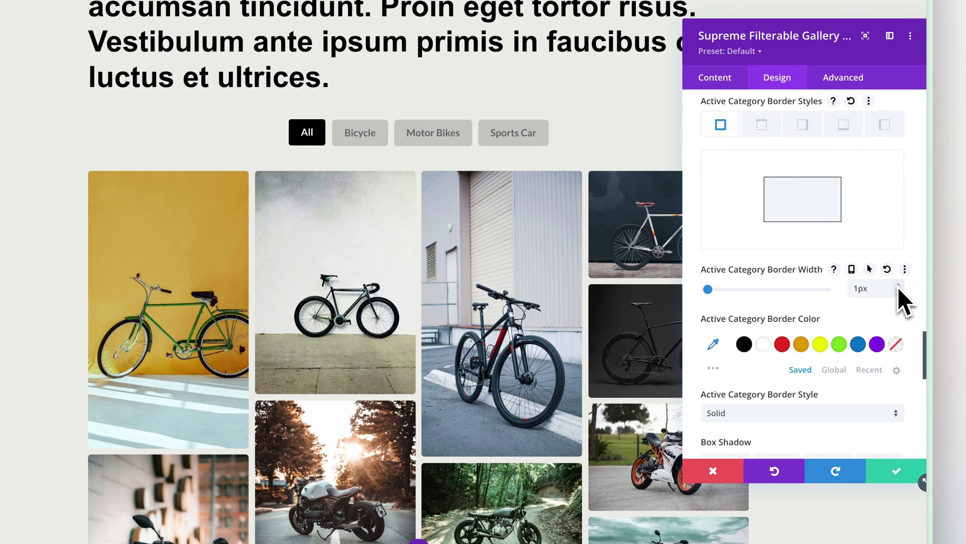
left_click(898, 292)
left_click(897, 283)
- Give the active category tab the first Active Box Shadow preset with an 8px vertical position, and preview it on the filter tabs
scroll(805, 312, "down", 5)
left_click(776, 327)
scroll(780, 287, "down", 1)
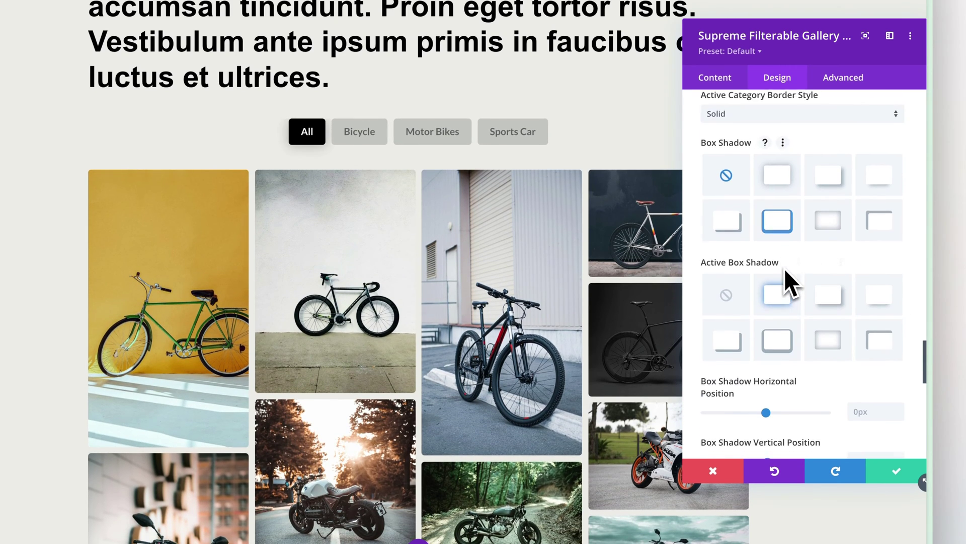
scroll(848, 325, "down", 3)
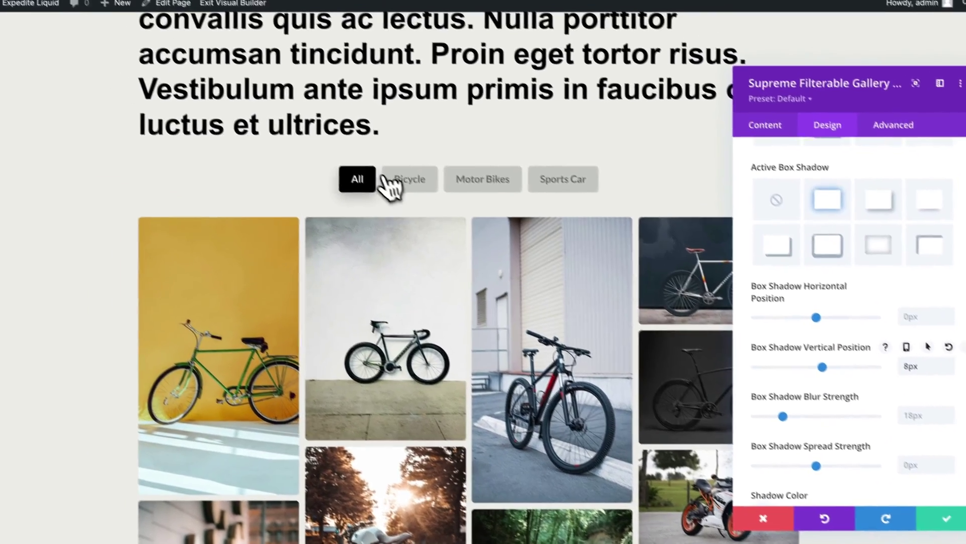
left_click(356, 141)
left_click(380, 202)
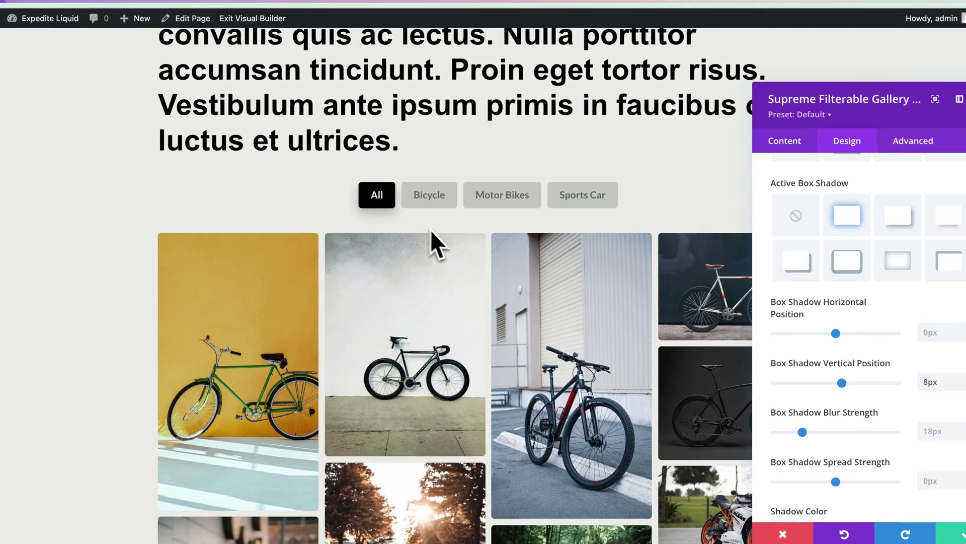
- Copy the Category Tab's Inactive Bg Color to the pagination's InActive Bg Color, and set the pagination's active Bg Color to #000000
scroll(866, 277, "down", 5)
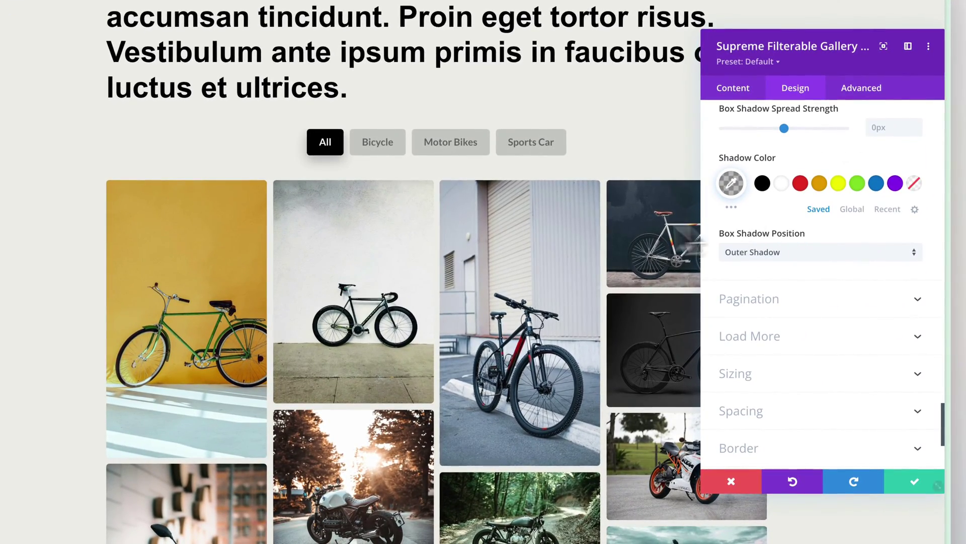
scroll(503, 267, "down", 7)
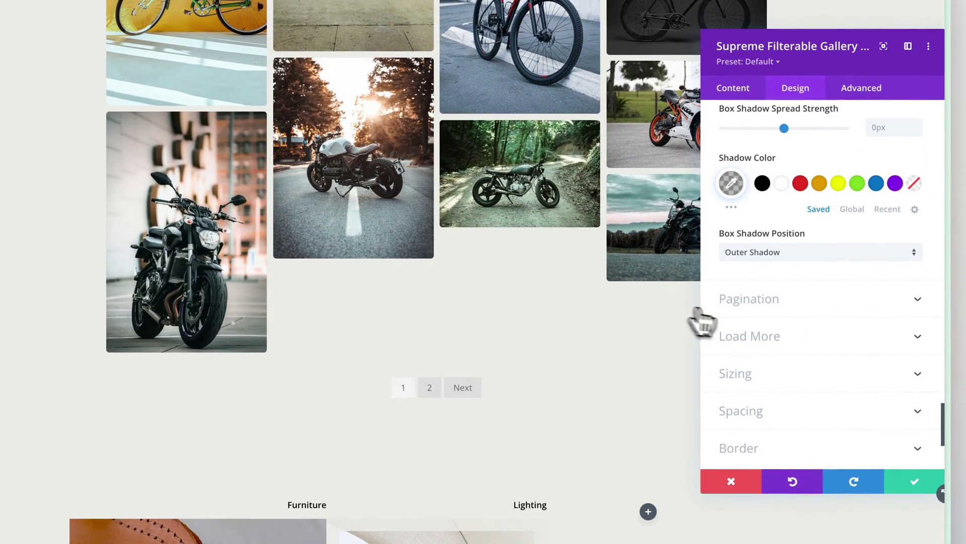
left_click(729, 309)
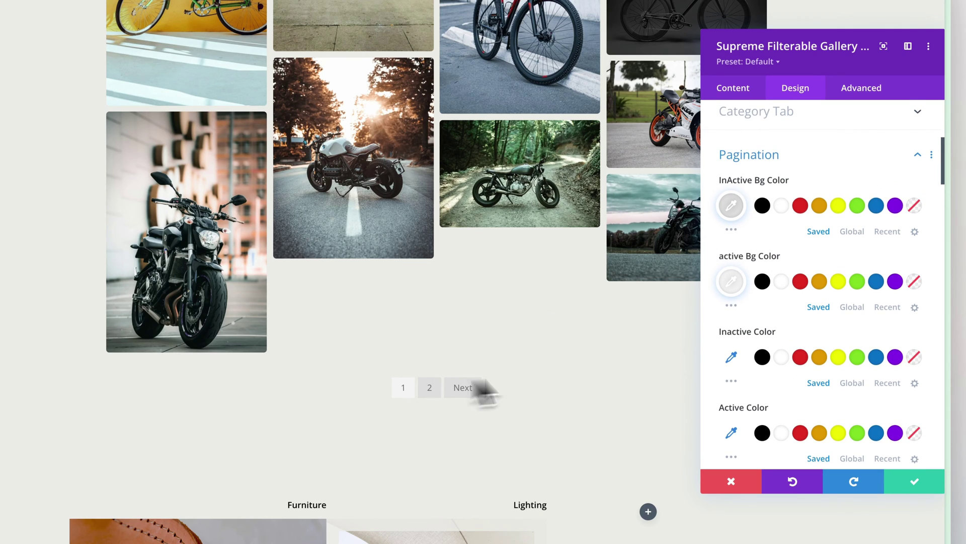
scroll(747, 207, "up", 2)
left_click(755, 187)
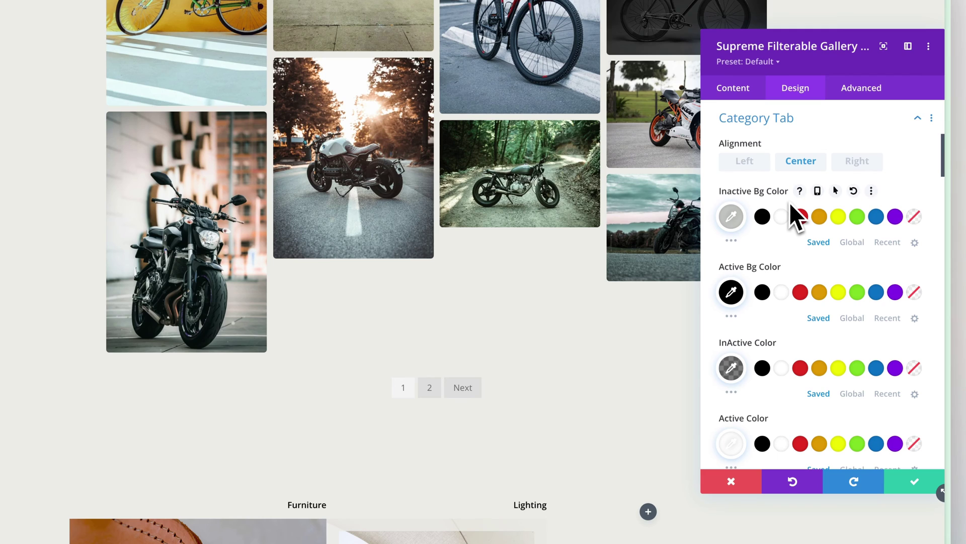
left_click(731, 216)
left_click(731, 216)
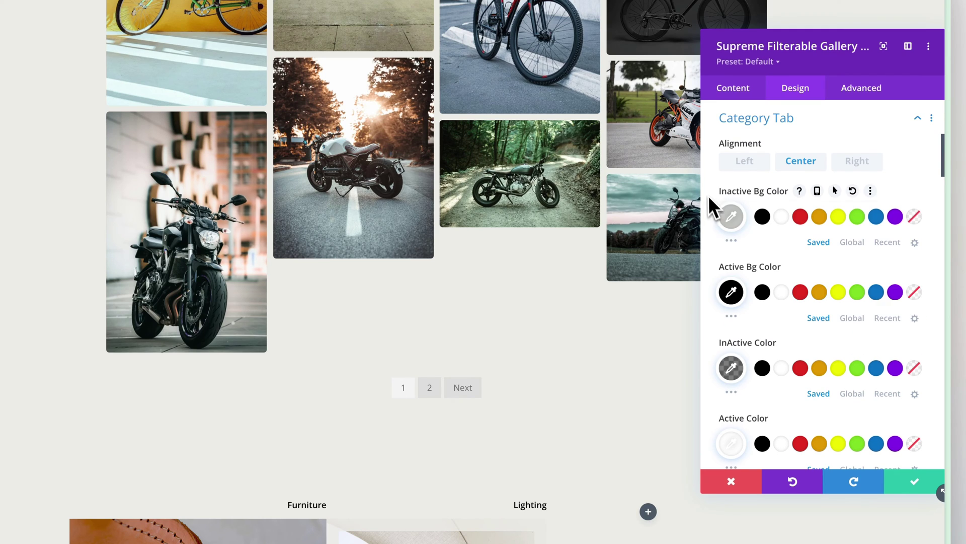
left_click(748, 124)
left_click(731, 169)
left_click(732, 168)
left_click(763, 244)
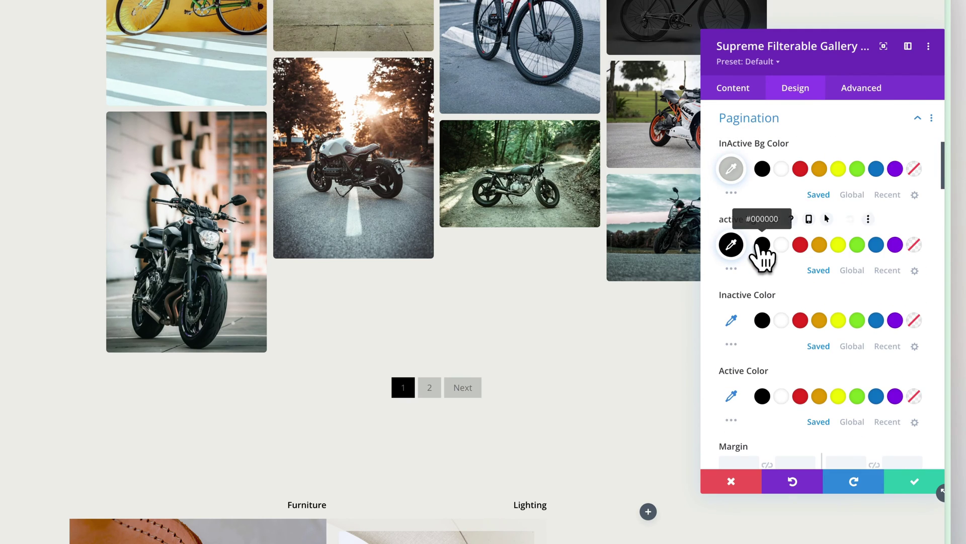
- Set the pagination's Inactive Color to #000000 with reduced opacity and its Active Color to white
scroll(763, 254, "down", 1)
left_click(781, 284)
left_click(746, 328)
left_click(740, 285)
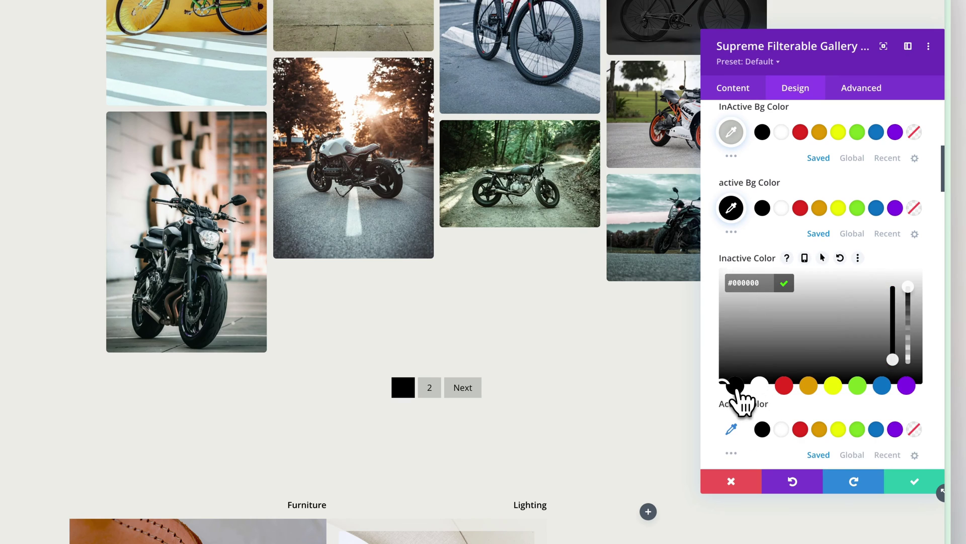
left_click_drag(908, 287, 909, 324)
scroll(777, 402, "down", 3)
left_click(784, 313)
- Try 11px for the left and right padding of the pagination buttons
scroll(755, 302, "down", 3)
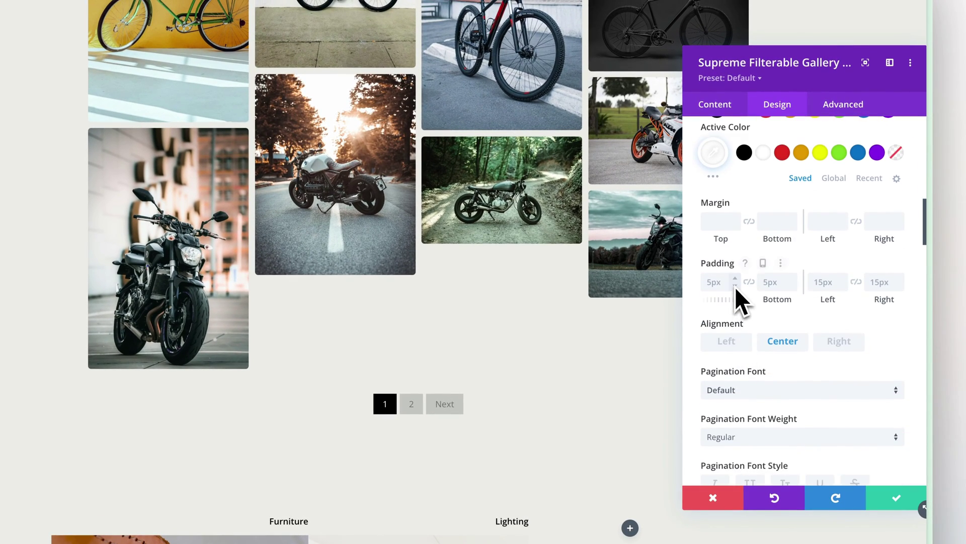
scroll(846, 291, "down", 2)
left_click(842, 206)
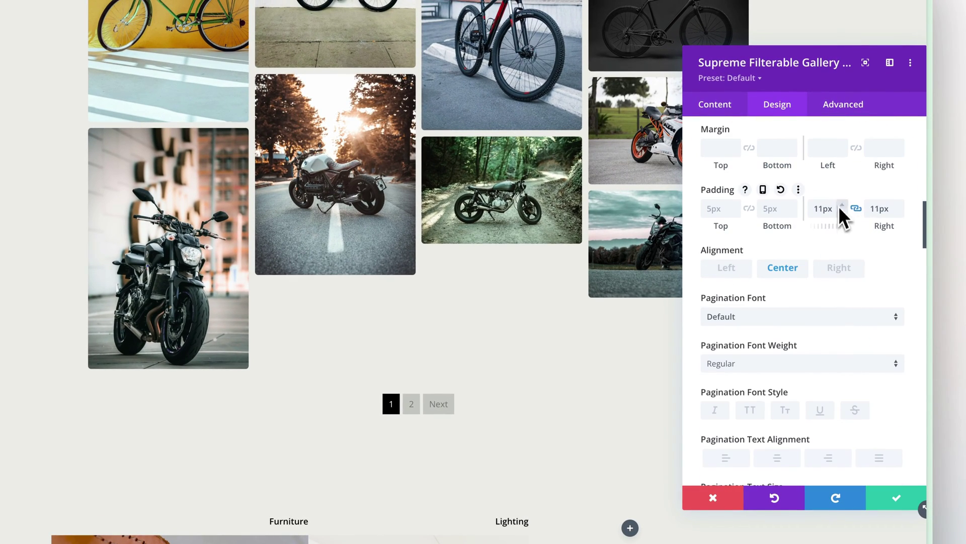
left_click(840, 205)
- Set the Pagination Font to Lato with a bold font weight
scroll(805, 231, "down", 5)
left_click(803, 142)
left_click(745, 156)
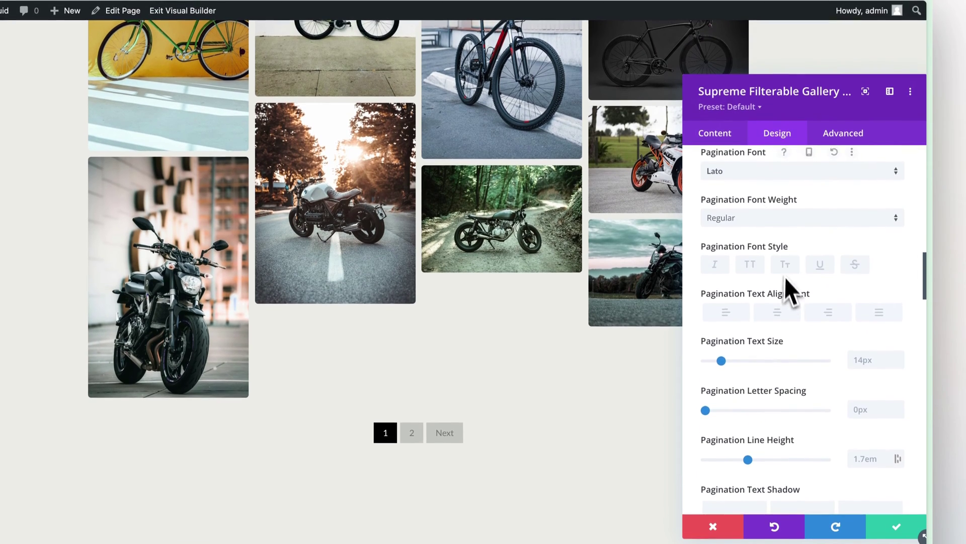
left_click(765, 189)
left_click(740, 189)
left_click(740, 189)
left_click(801, 307)
- Set all four Pagination Rounded Corners to 5px
scroll(898, 240, "down", 6)
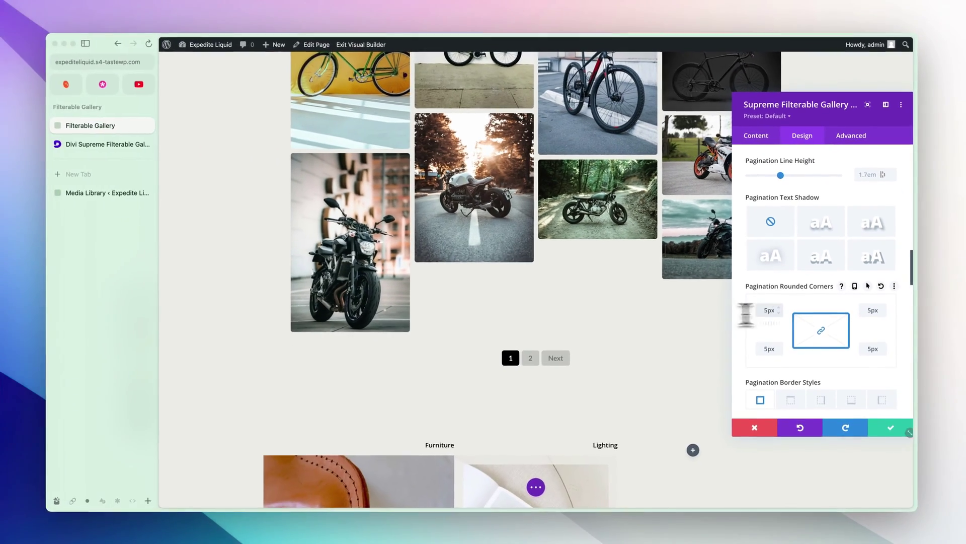
scroll(746, 315, "down", 5)
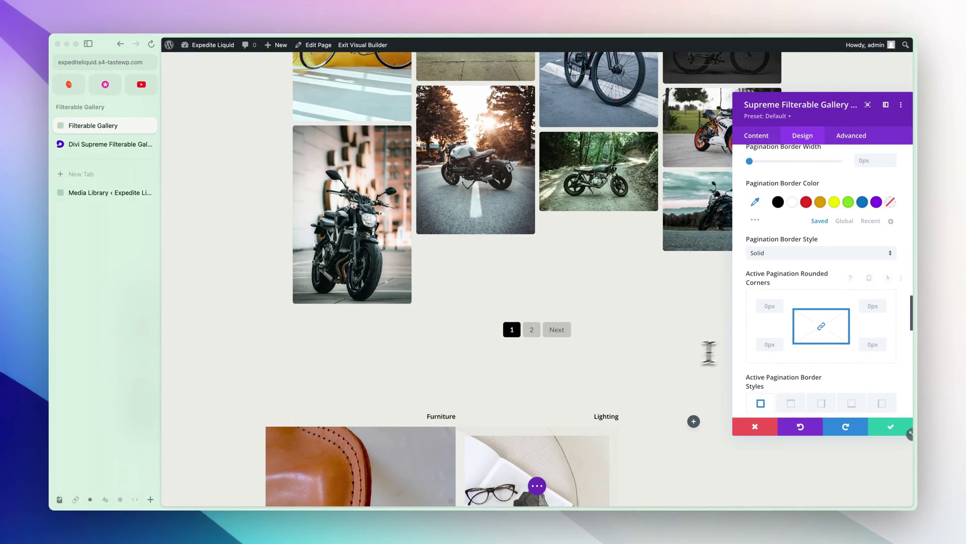
- Preview the styled gallery by switching between pages 1 and 2 and between the category filter tabs
left_click(531, 330)
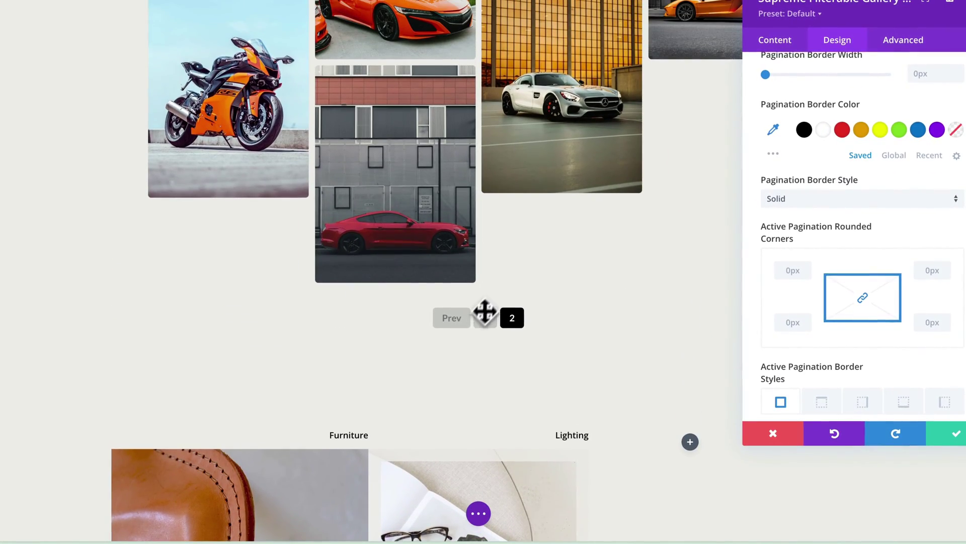
left_click(485, 317)
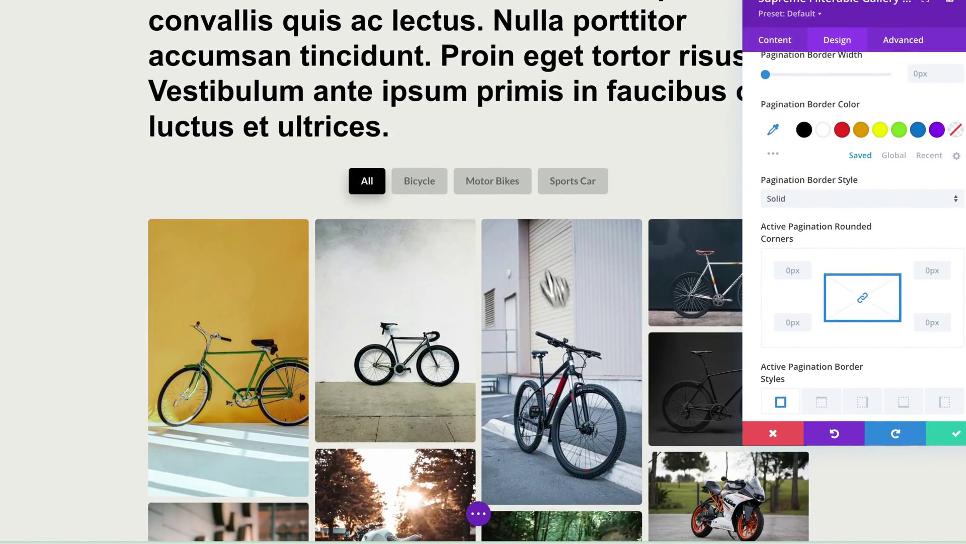
left_click(429, 185)
left_click(471, 186)
left_click(370, 187)
scroll(503, 204, "down", 5)
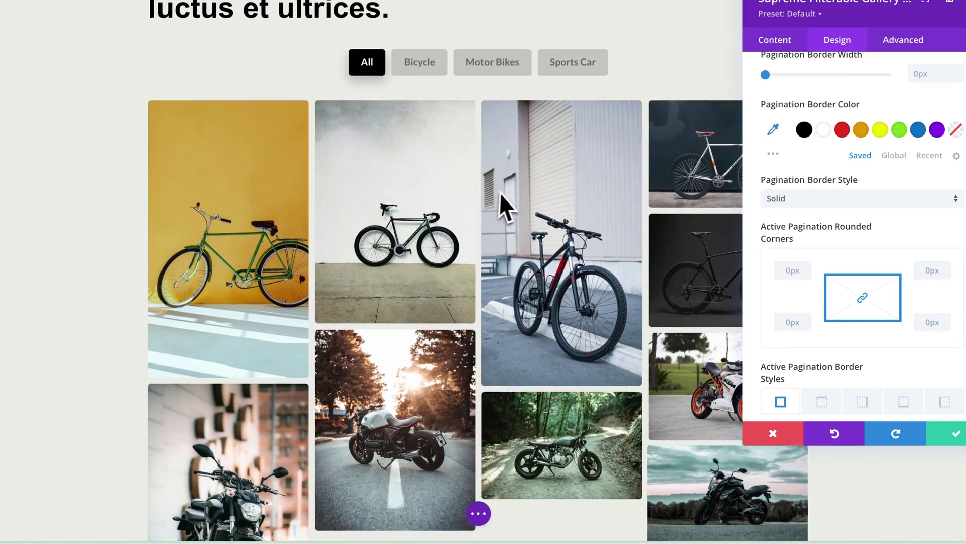
left_click(498, 460)
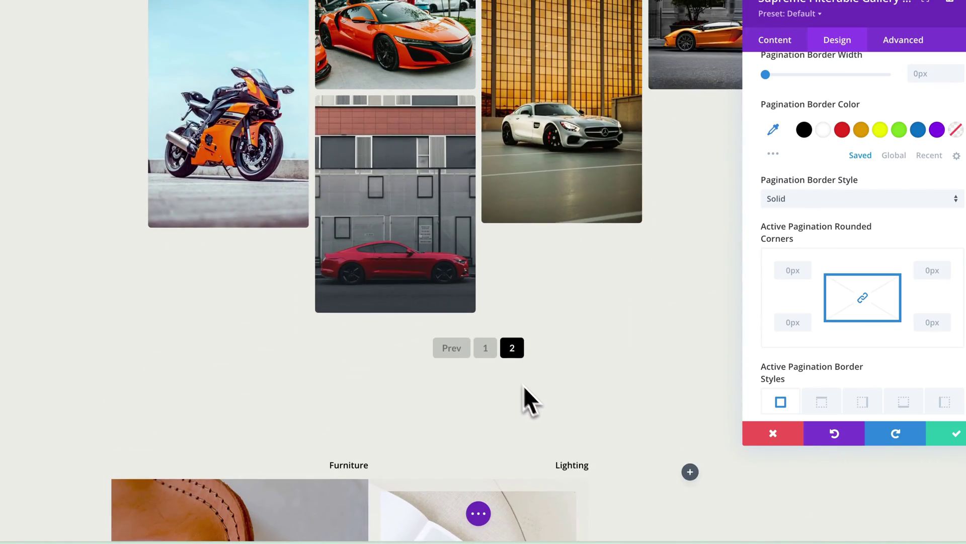
left_click(509, 385)
- Review the Load More design options for background color, margin, padding, alignment, font and text color
scroll(896, 300, "down", 10)
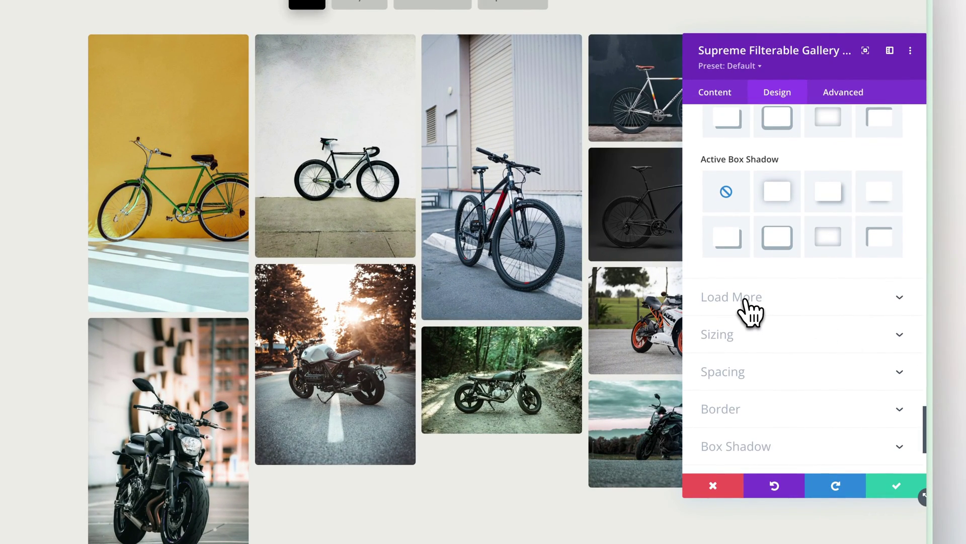
left_click(748, 300)
scroll(753, 312, "up", 1)
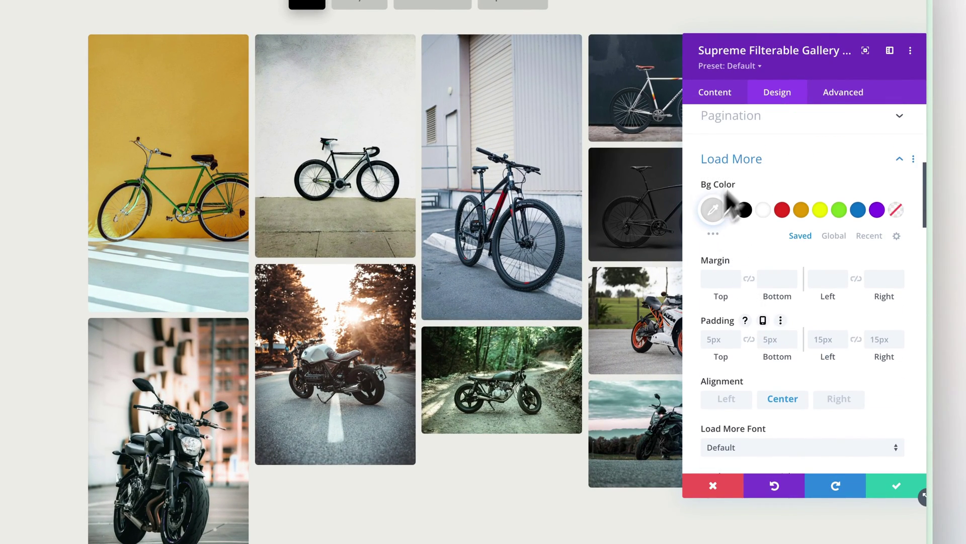
scroll(767, 254, "down", 6)
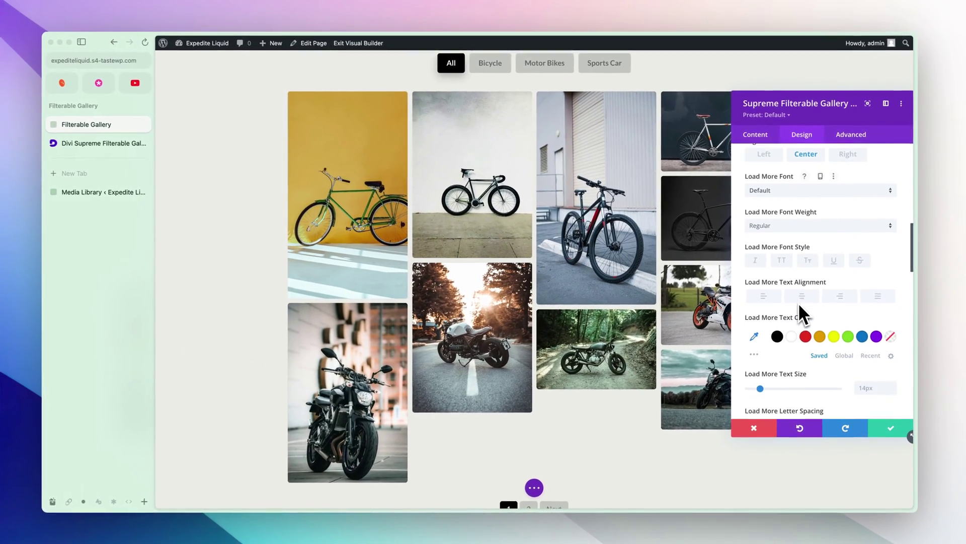
scroll(467, 358, "down", 1)
scroll(521, 462, "down", 1)
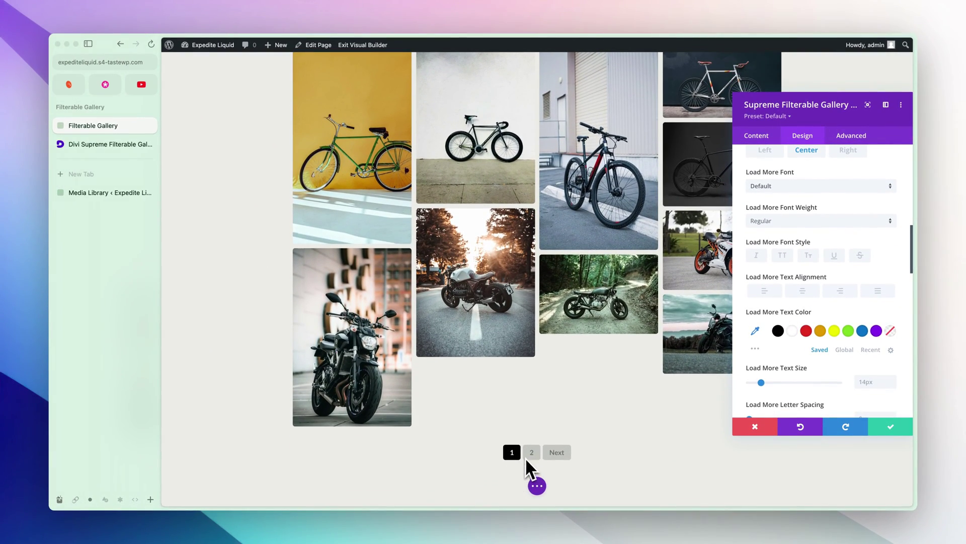
- Set the gallery's Layout to Overlay in the General content settings and check the resulting image grid
scroll(790, 390, "up", 5)
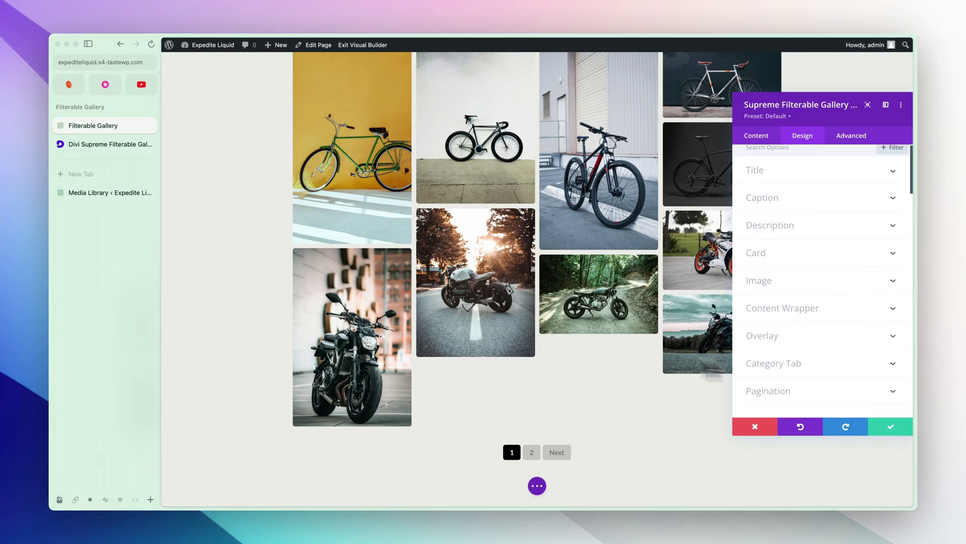
scroll(581, 345, "up", 5)
left_click(757, 136)
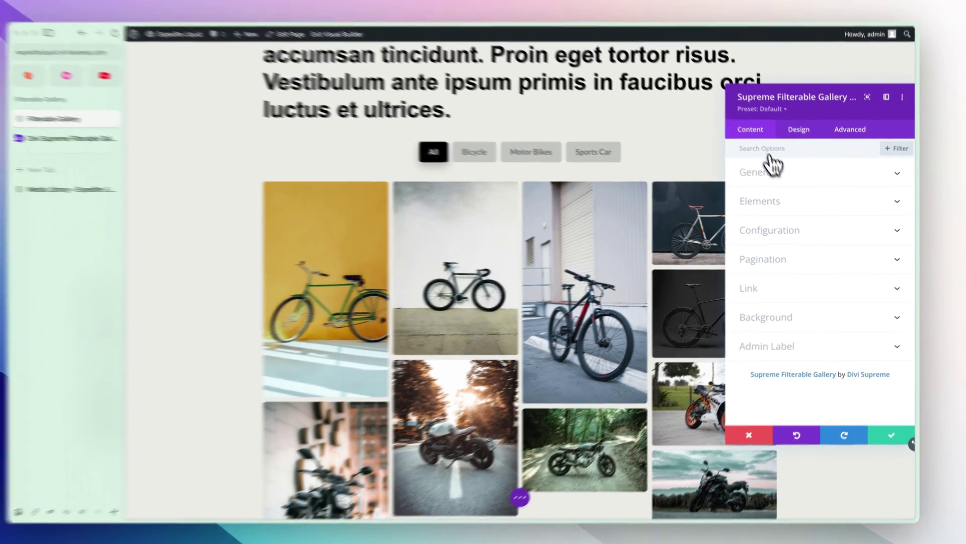
left_click(772, 164)
scroll(819, 233, "down", 6)
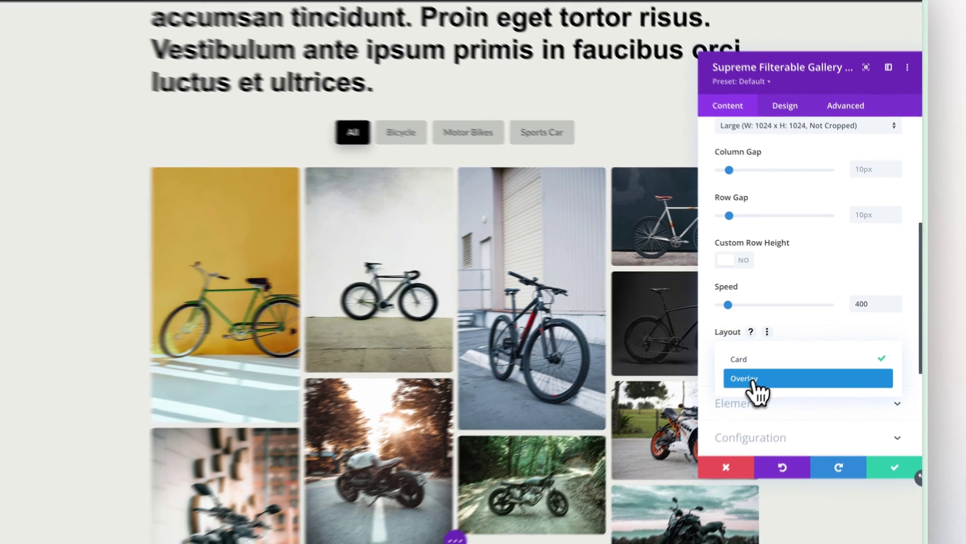
left_click(745, 390)
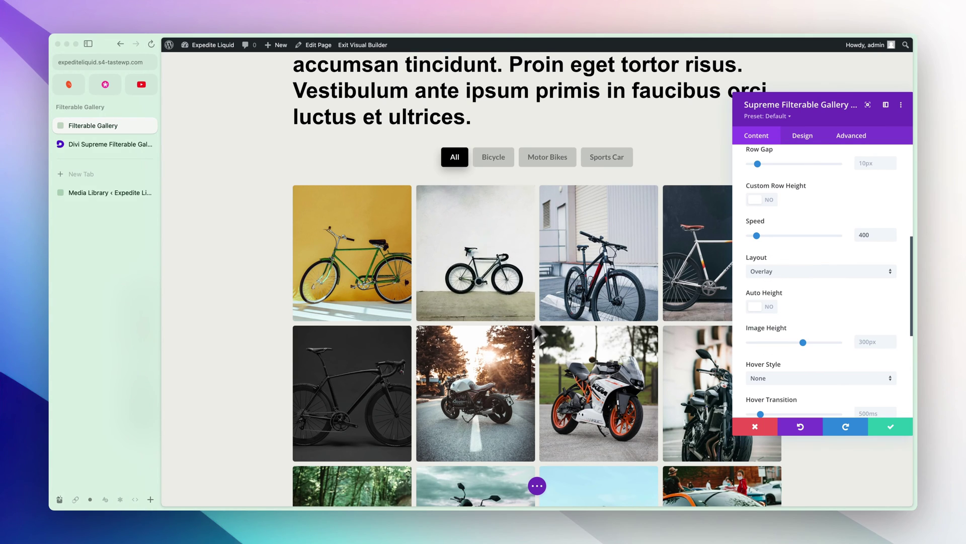
scroll(535, 327, "down", 3)
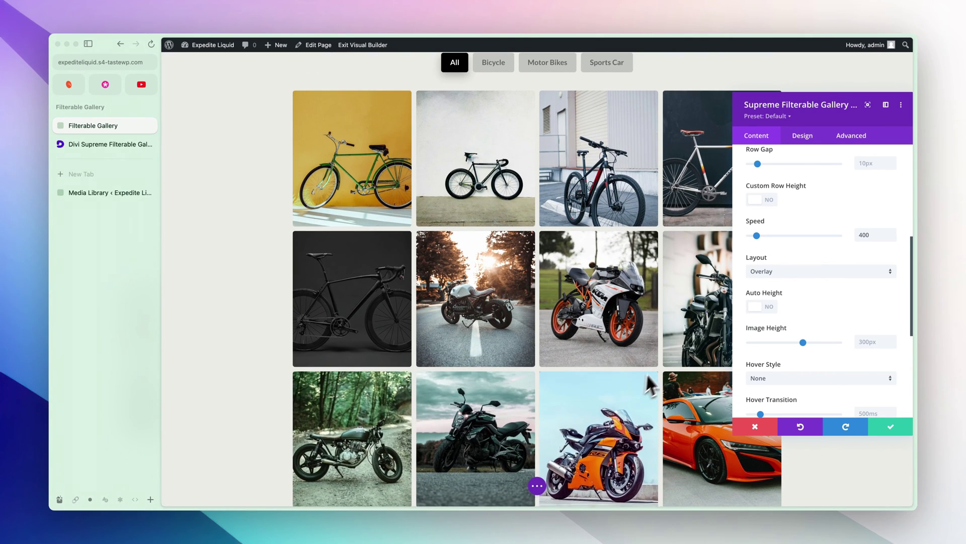
- Try Auto Height on the Overlay gallery images and switch it back off
scroll(660, 361, "up", 2)
scroll(795, 334, "down", 3)
scroll(772, 194, "up", 2)
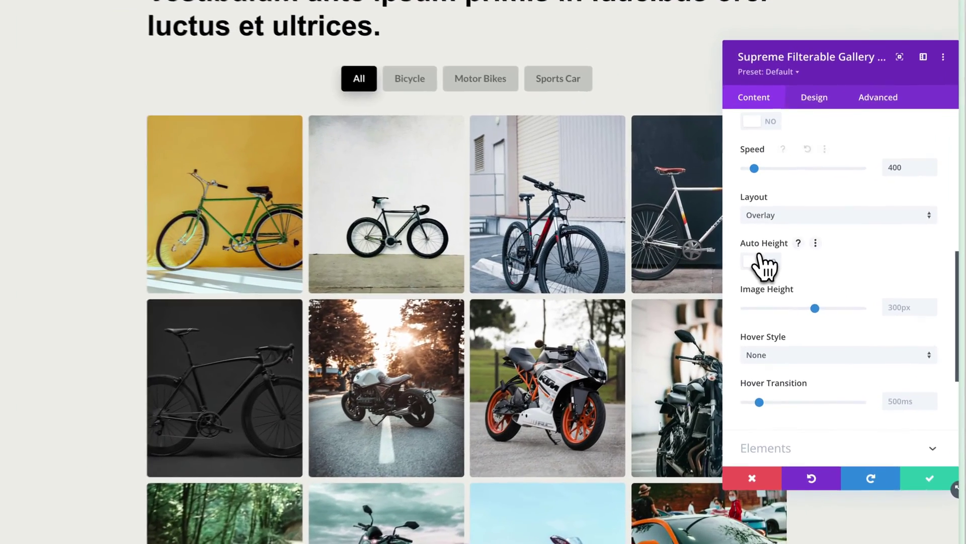
left_click(764, 261)
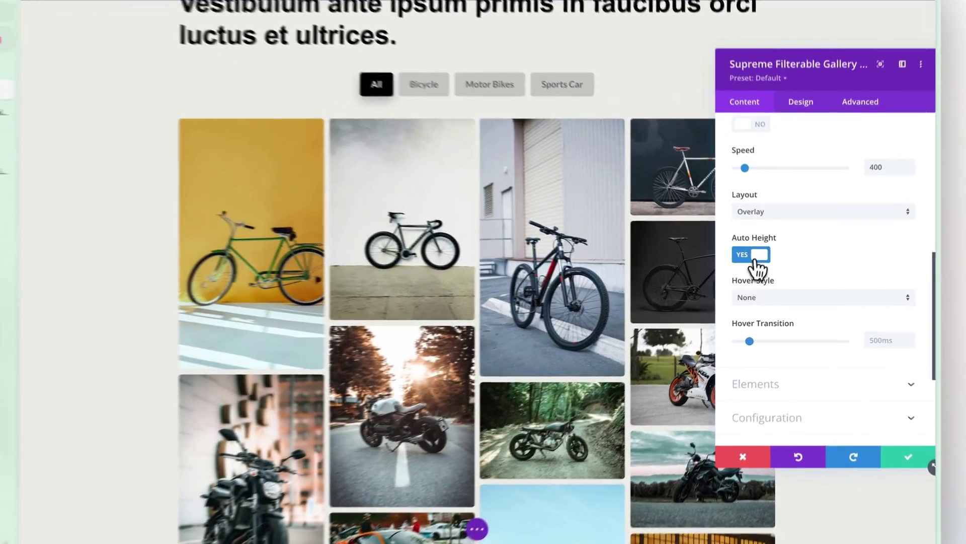
left_click(761, 260)
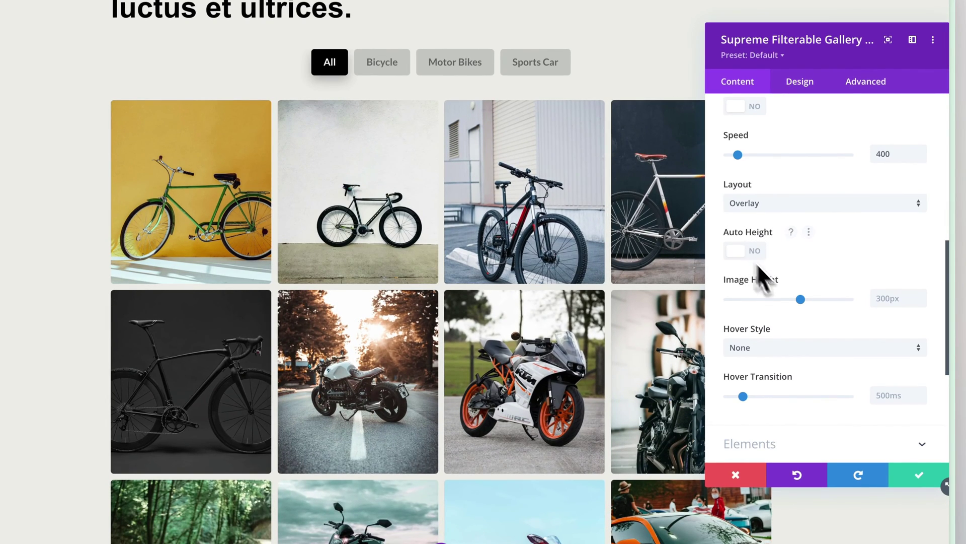
- Set the gallery's Image Height to 306px and enable Auto Height for the images
mouse_move(798, 302)
left_mouse_down()
mouse_move(784, 301)
mouse_move(802, 303)
left_mouse_up()
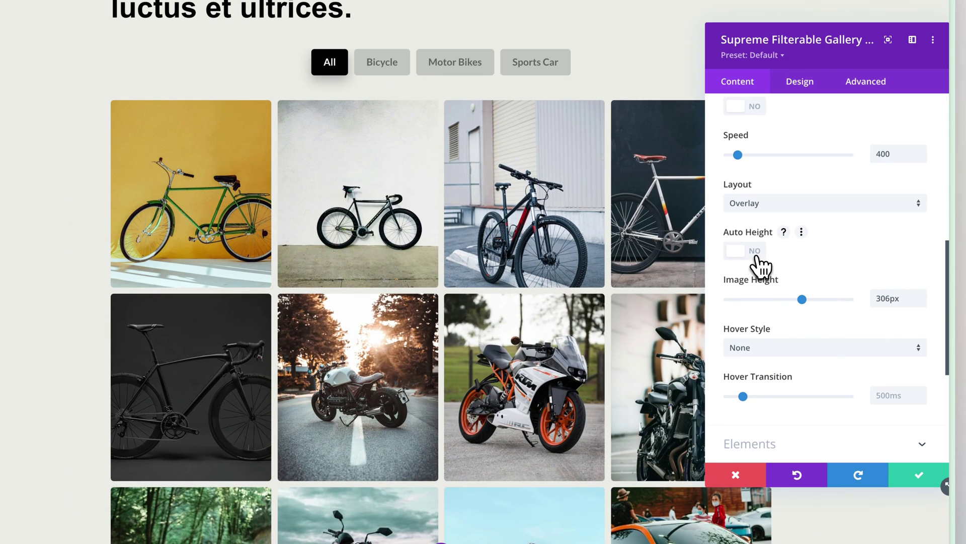
left_click(754, 255)
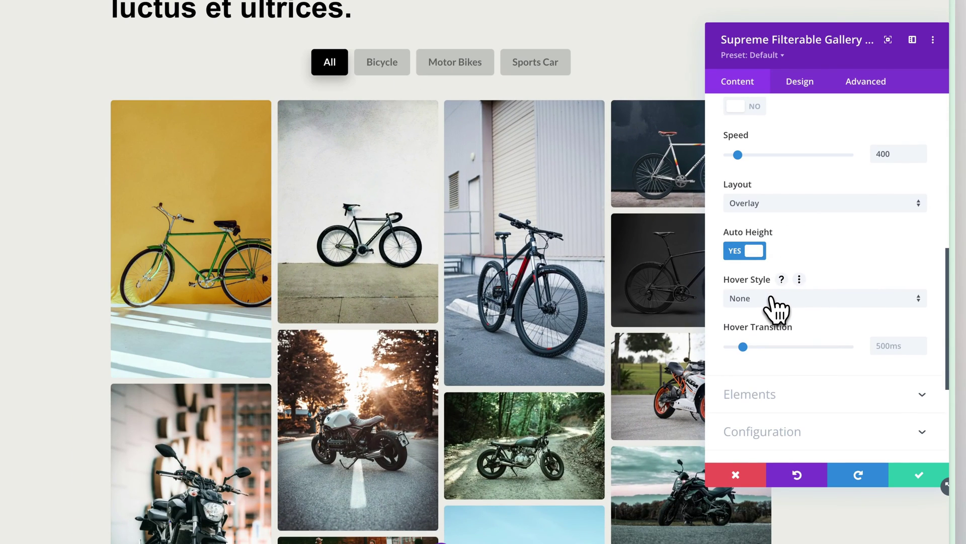
- Compare the Fade In and Zoom In hover styles on the gallery images and keep Fade In
left_click(764, 333)
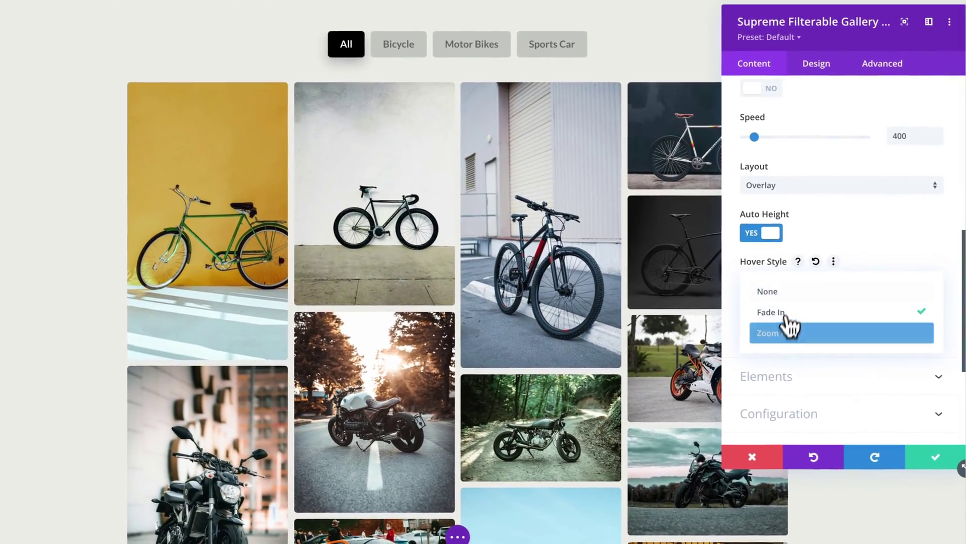
left_click(798, 339)
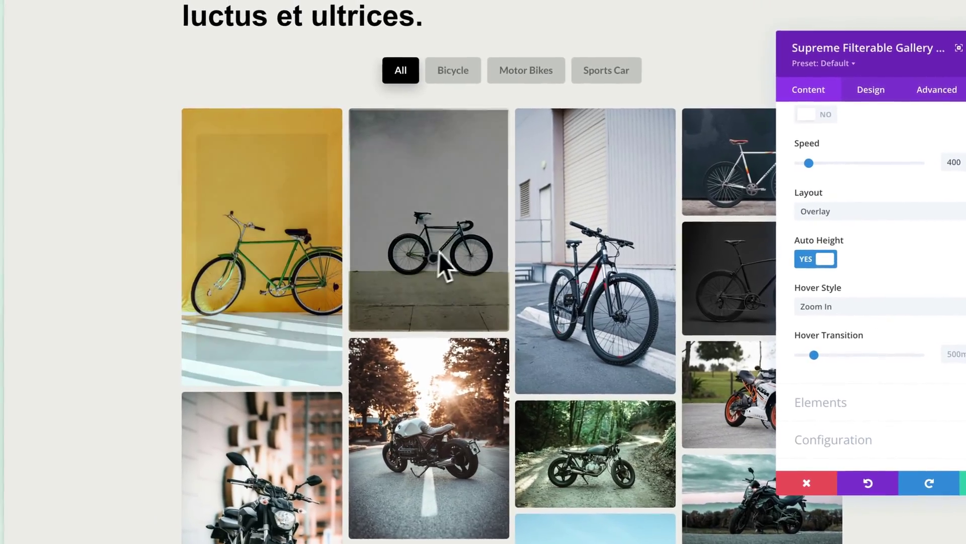
left_click(828, 307)
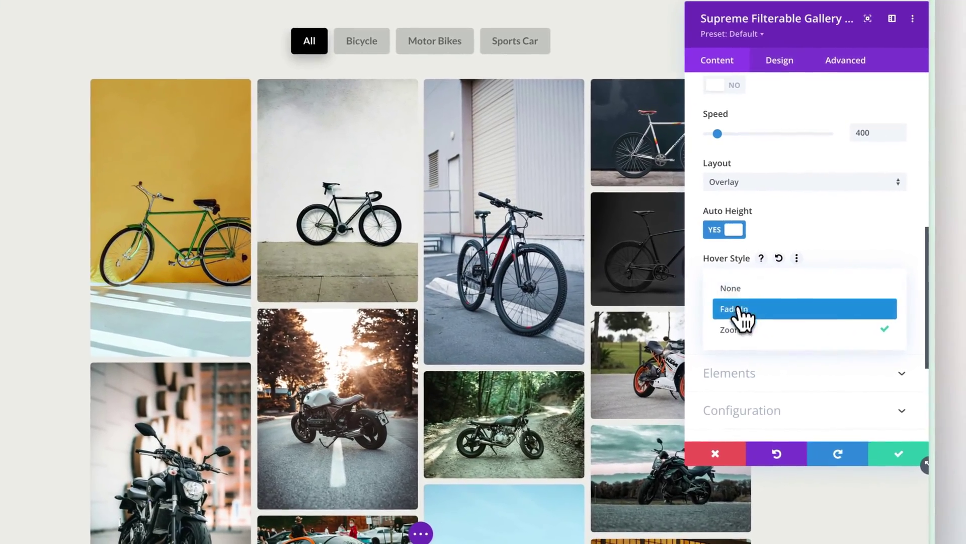
left_click(833, 340)
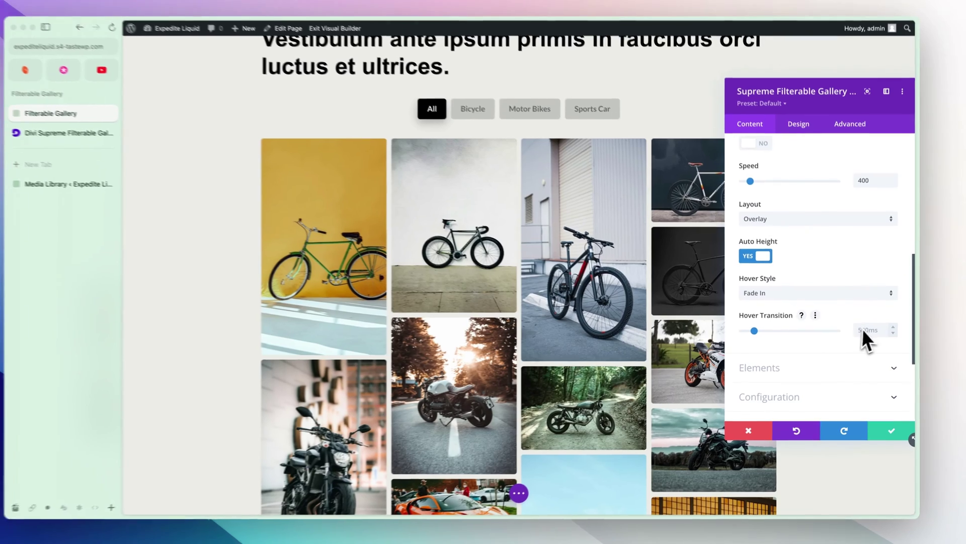
scroll(807, 300, "down", 1)
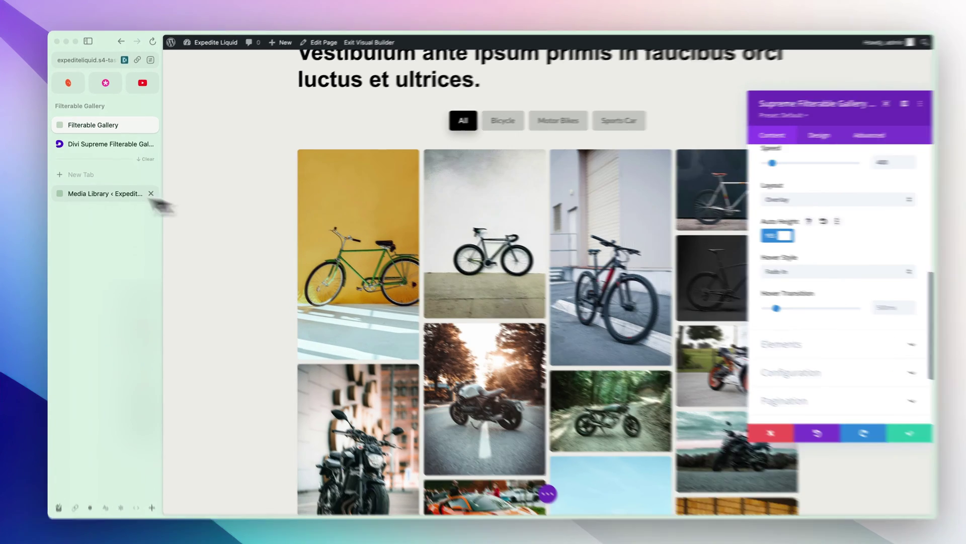
- In the Media Library, give the yellow bicycle image the title "Bicycle 1" and the description "Amet excepteur tempor enim."
left_click(83, 193)
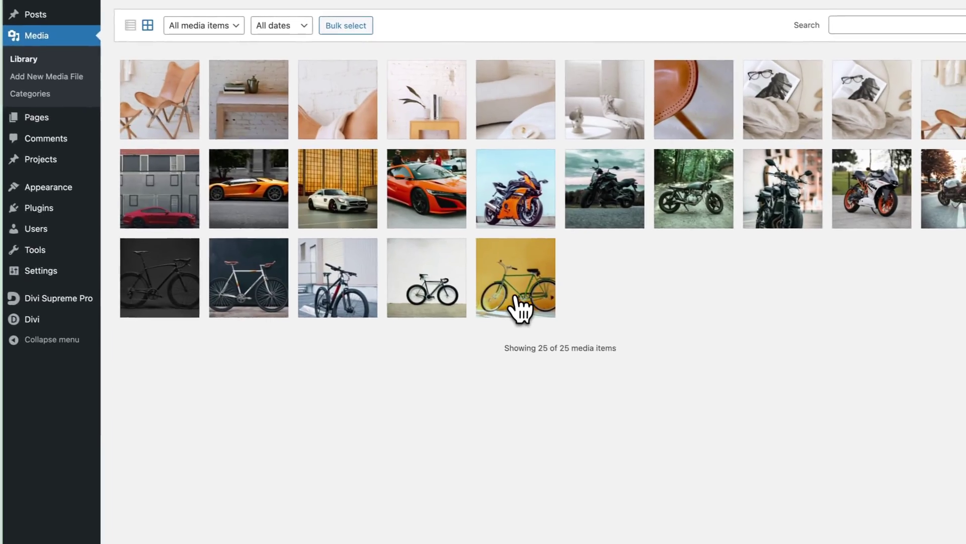
left_click(519, 302)
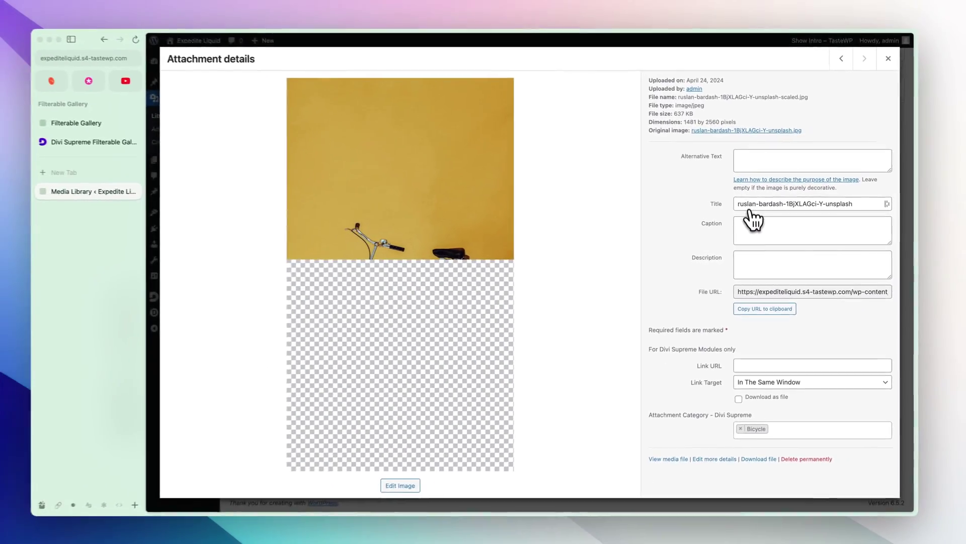
triple_click(760, 205)
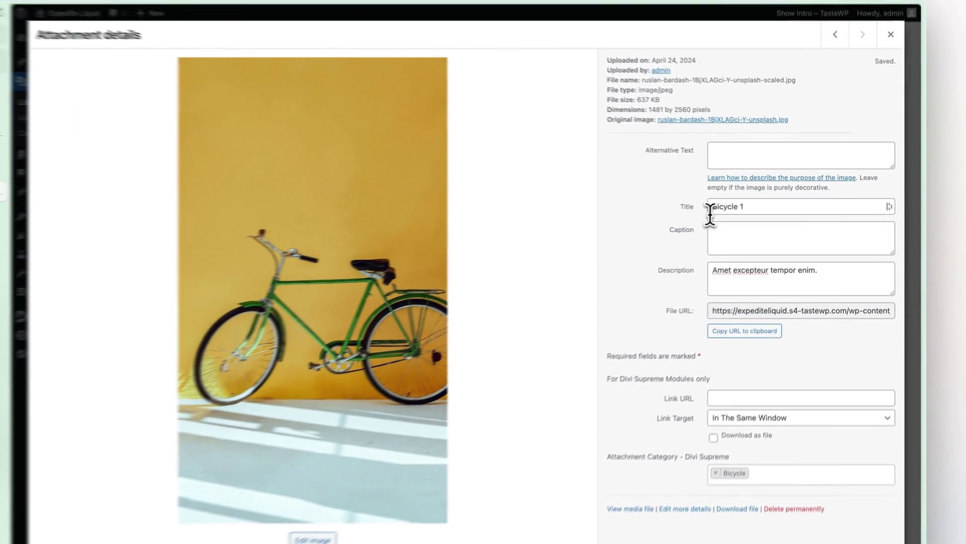
triple_click(745, 204)
left_click_drag(740, 257, 803, 260)
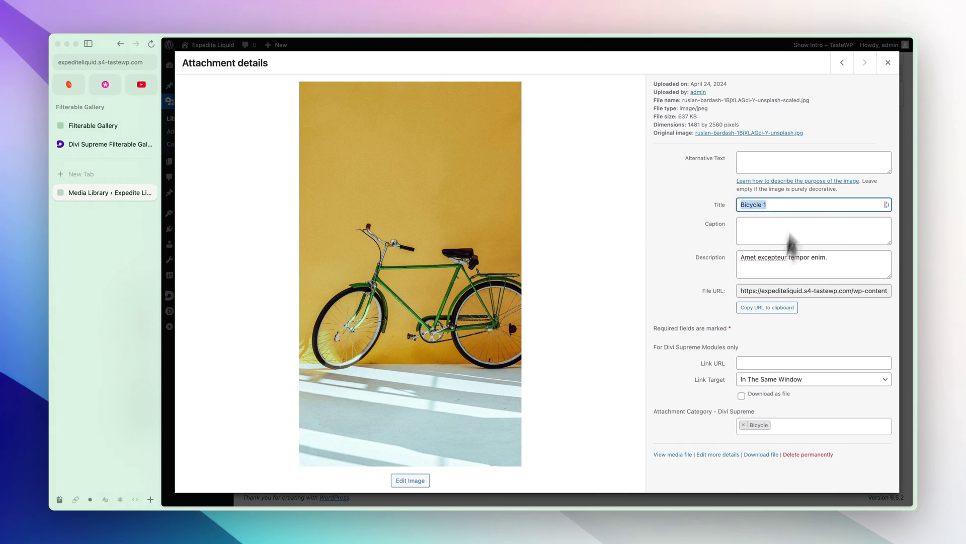
type("Mo")
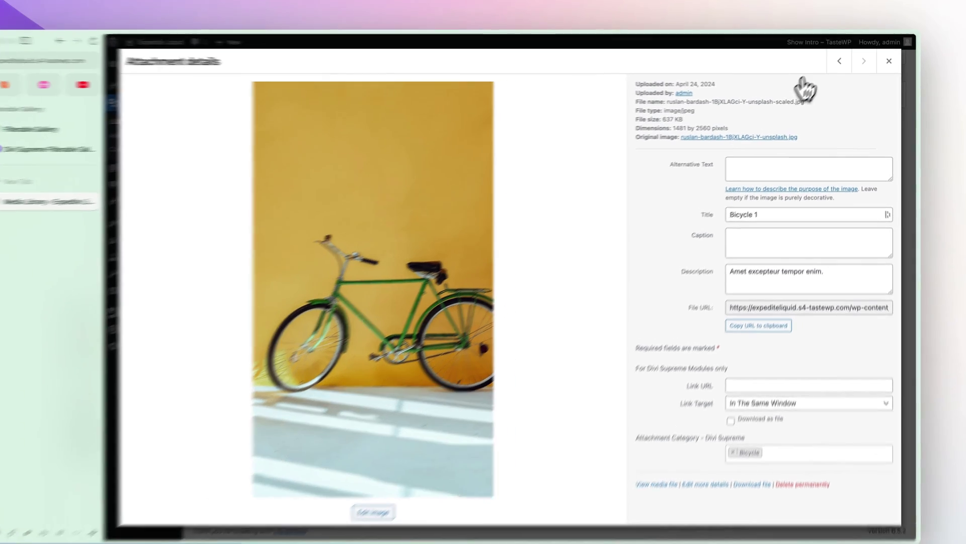
- Check the titles and descriptions of the other bicycle and motorbike attachments one after another
left_click(842, 62)
left_click(842, 62)
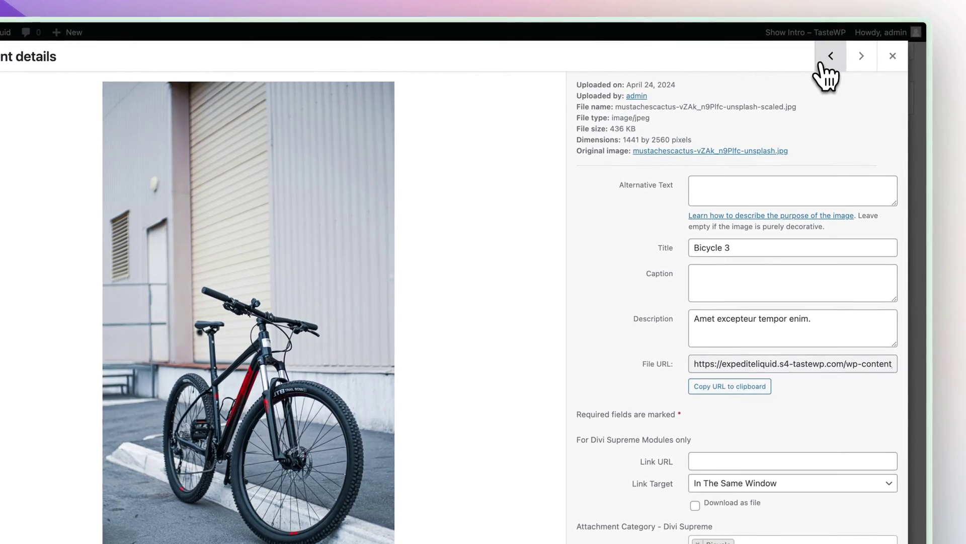
left_click(842, 62)
left_click(821, 65)
left_click(821, 65)
left_click(821, 64)
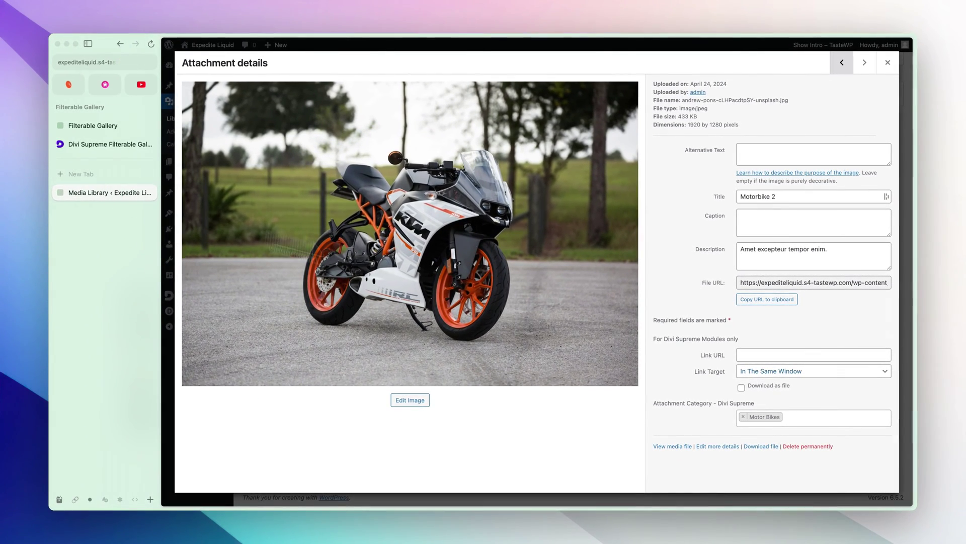
- Switch back to the Filterable Gallery page and open the gallery module's settings
left_click(91, 147)
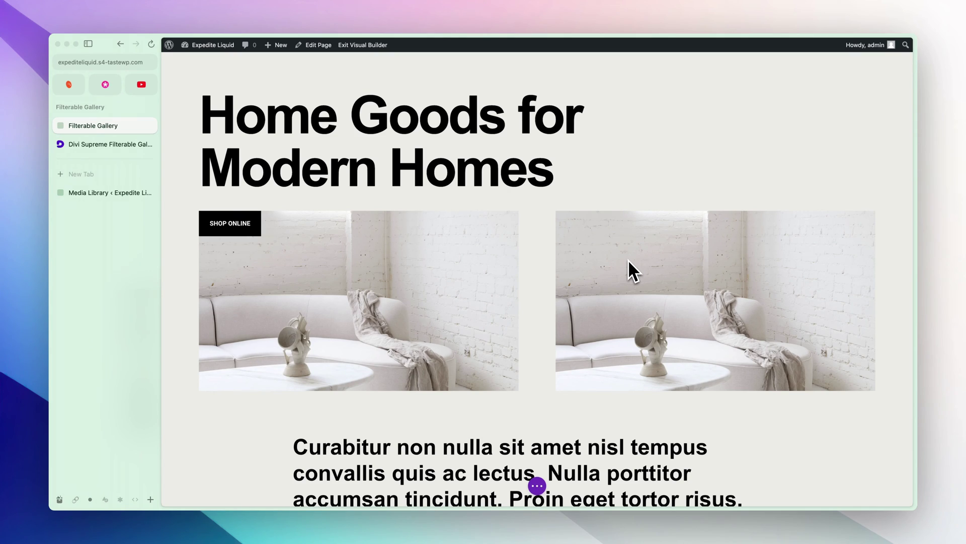
scroll(628, 259, "down", 10)
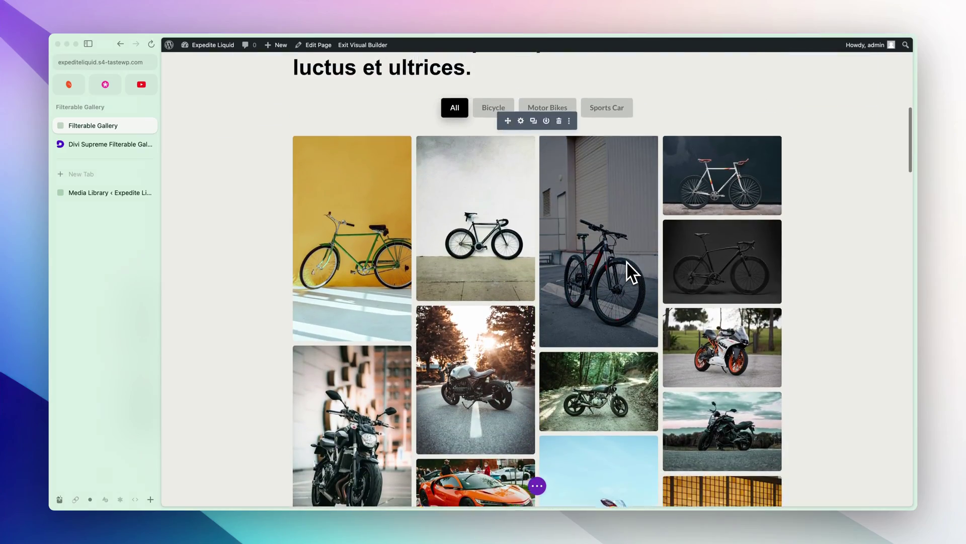
scroll(627, 262, "up", 1)
left_click(520, 153)
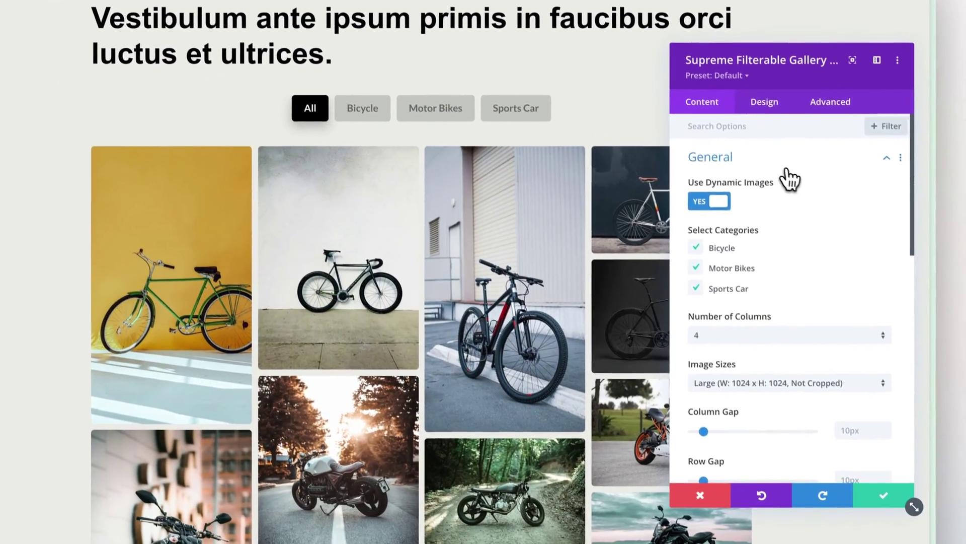
- Enable Show Title and Show Description in the gallery's Elements settings
left_click(785, 185)
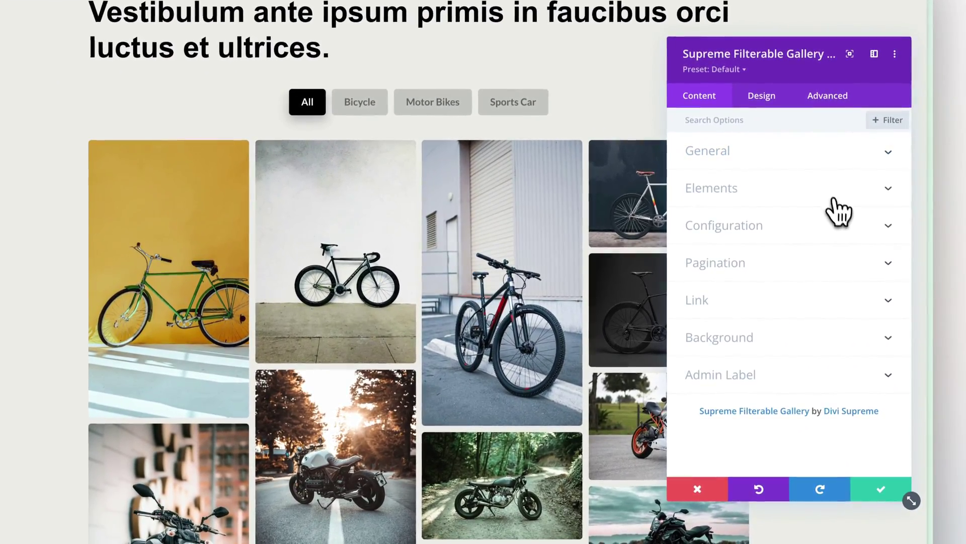
left_click(774, 200)
scroll(785, 211, "down", 2)
left_click(730, 280)
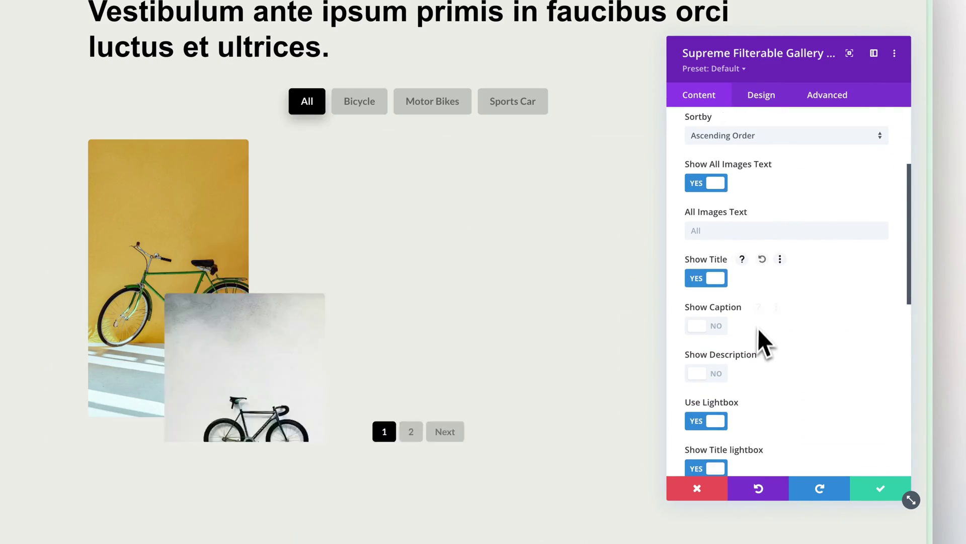
left_click(721, 374)
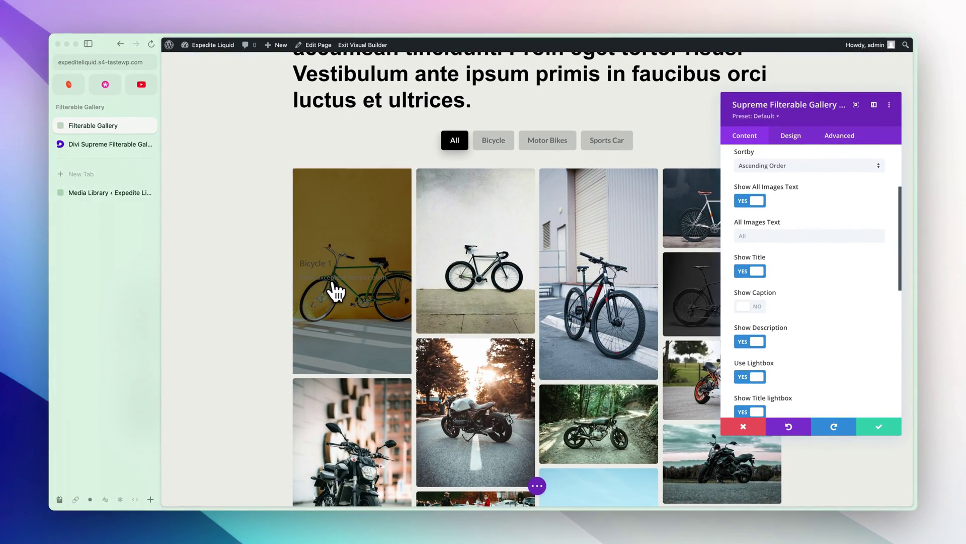
- Set the gallery's Title Font to Lato and the Title Text Color to white
left_click(792, 138)
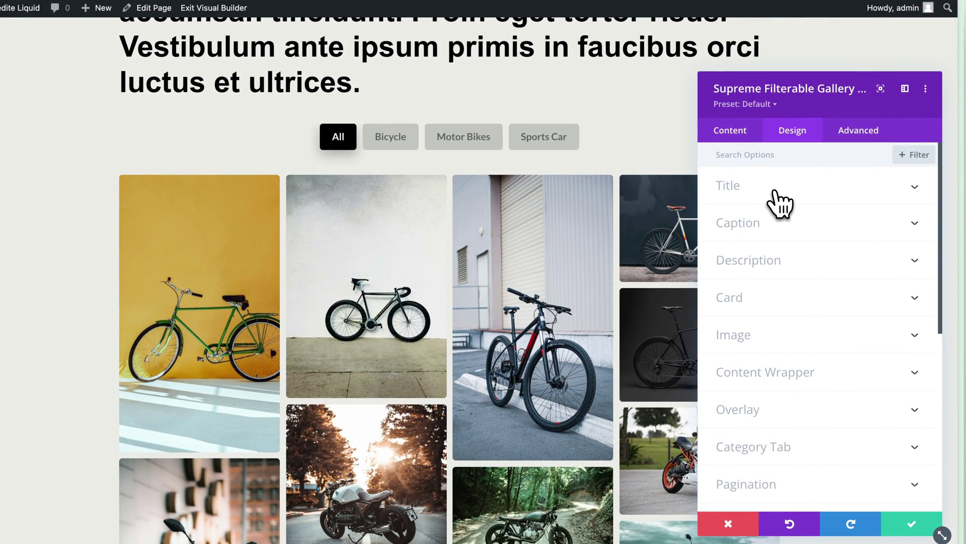
left_click(779, 191)
scroll(774, 289, "down", 3)
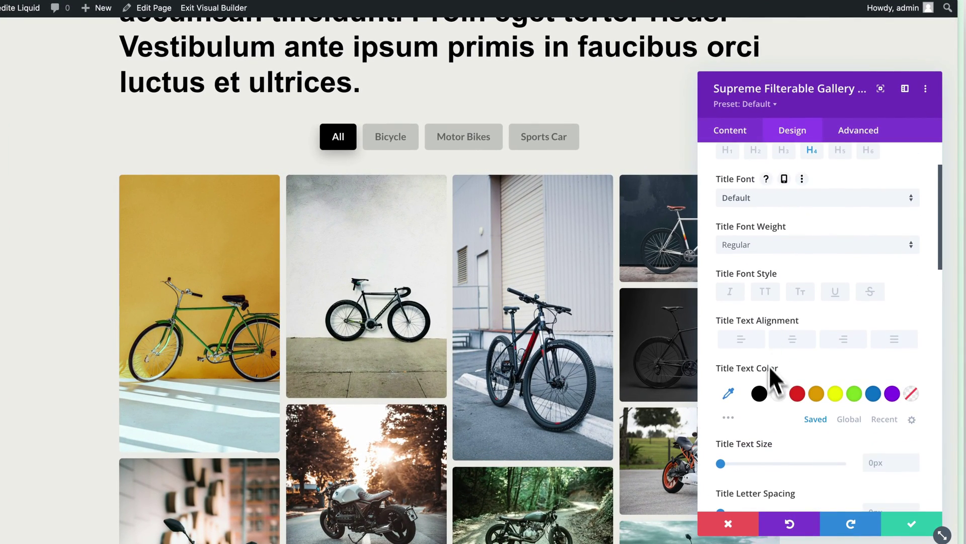
left_click(750, 201)
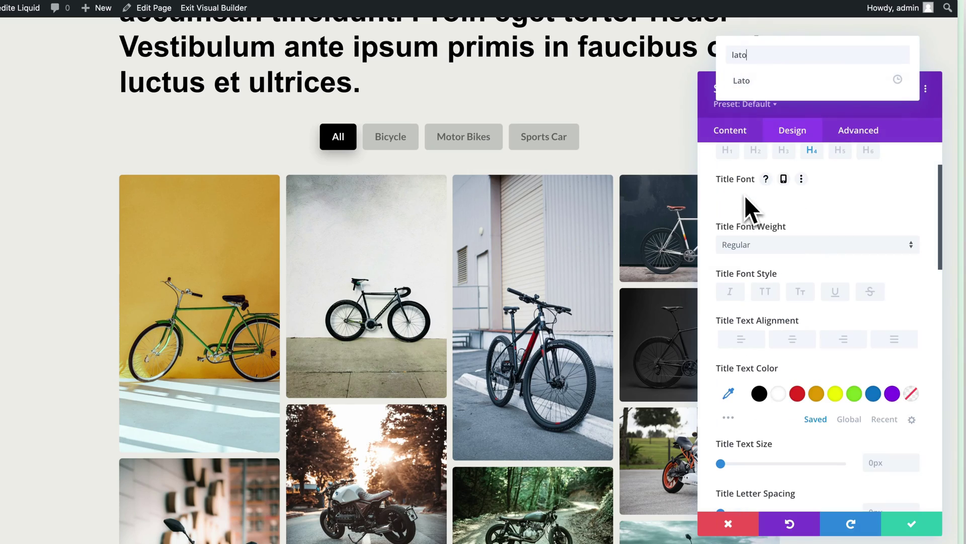
left_click(741, 91)
left_click(778, 391)
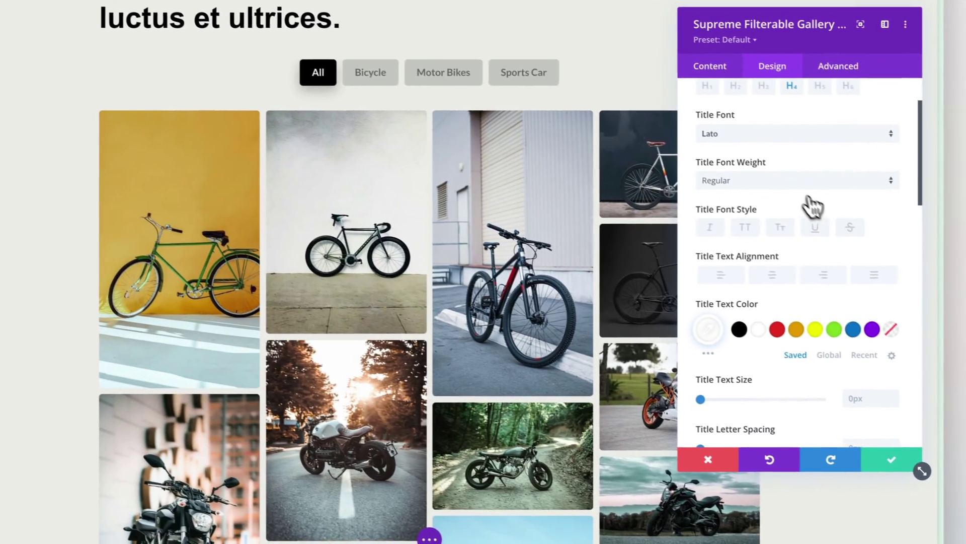
- Set the Title Font Weight to Bold and increase the Title Text Size
left_click(805, 180)
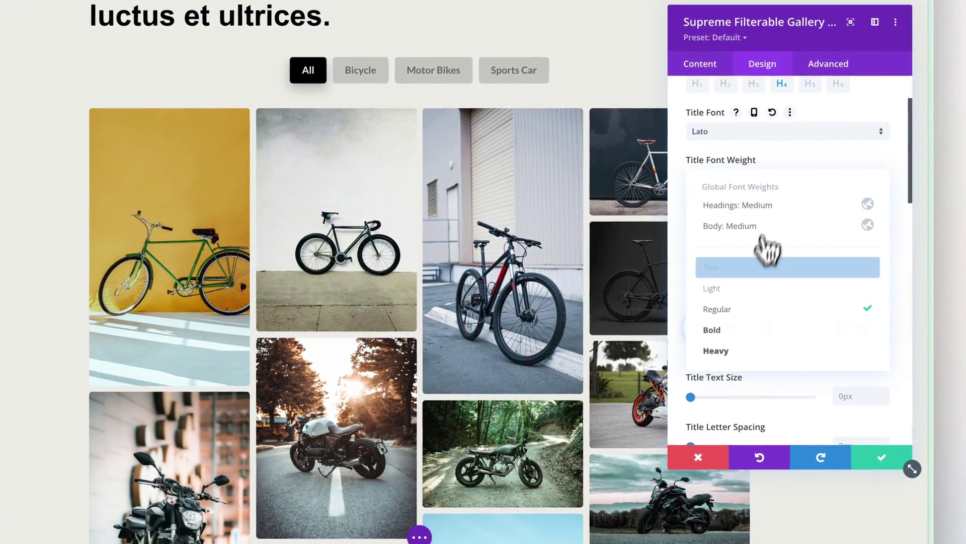
left_click(742, 331)
left_click(869, 397)
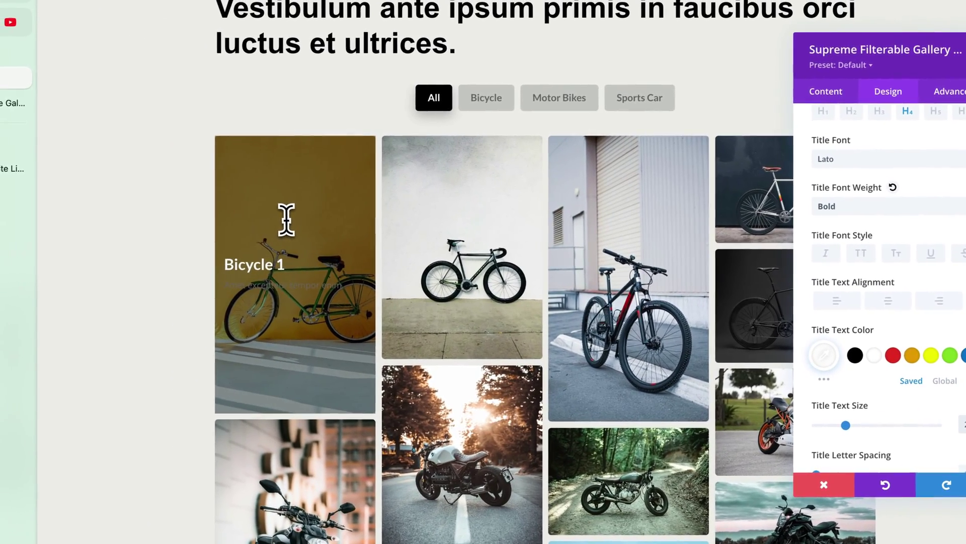
- Set the gallery's Description Text Color to white and the Description Font to Lato
scroll(756, 182, "up", 2)
left_click(725, 151)
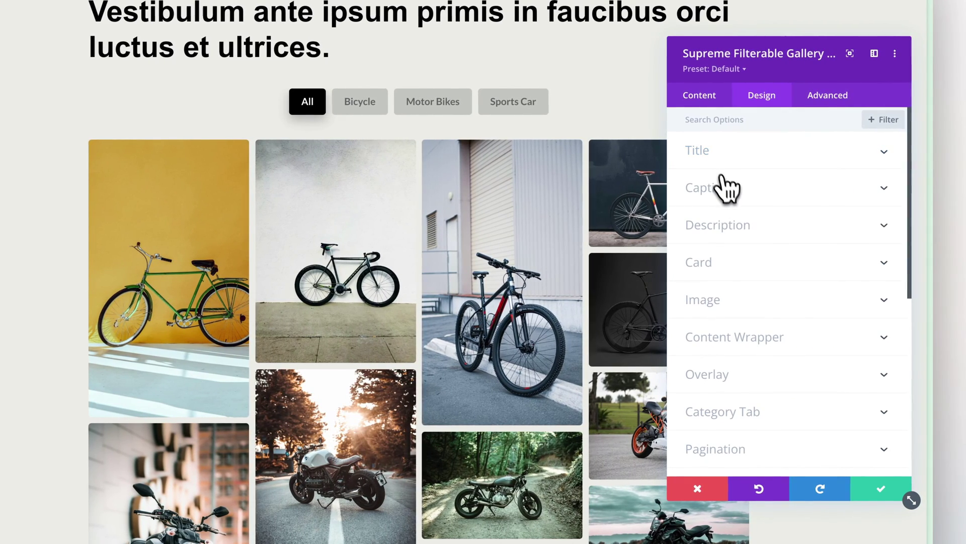
left_click(737, 224)
scroll(770, 231, "down", 2)
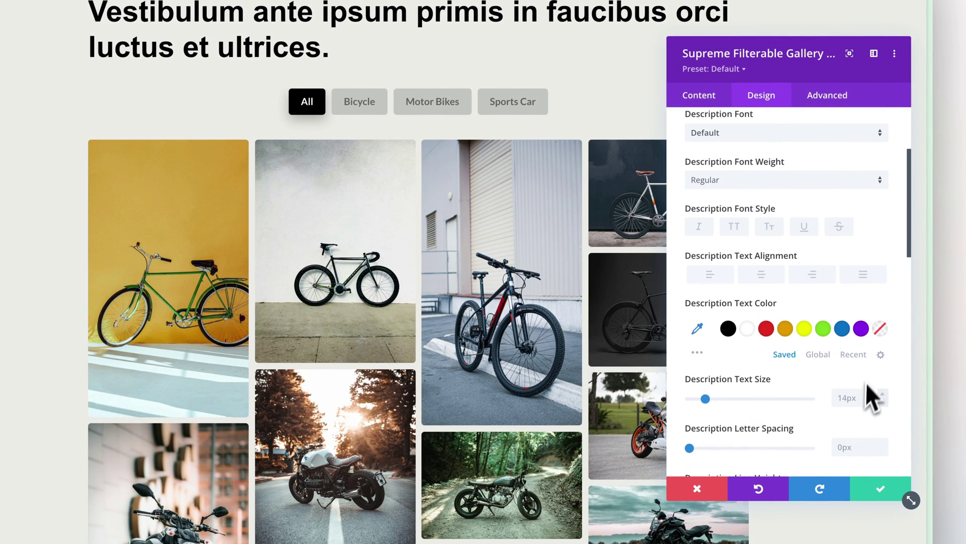
scroll(852, 384, "up", 2)
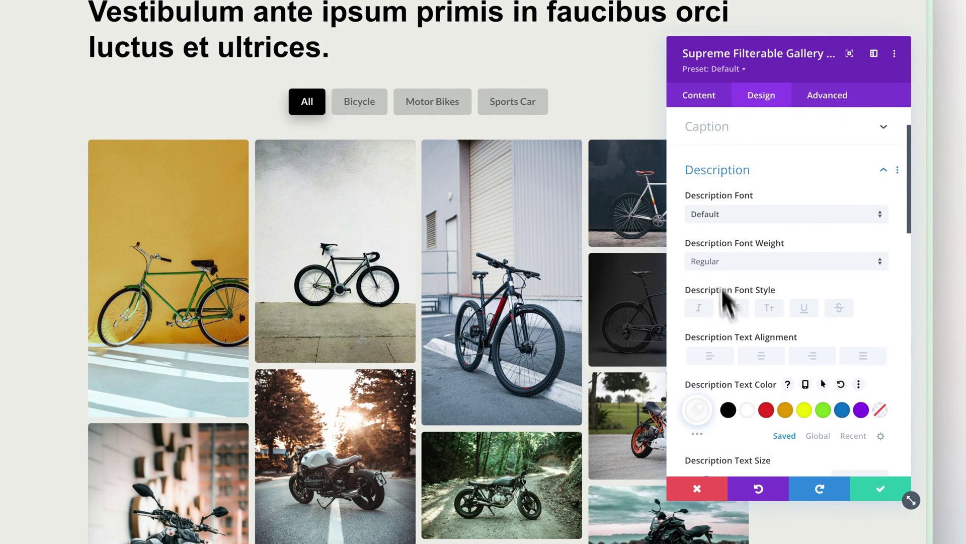
left_click(716, 222)
type("lato")
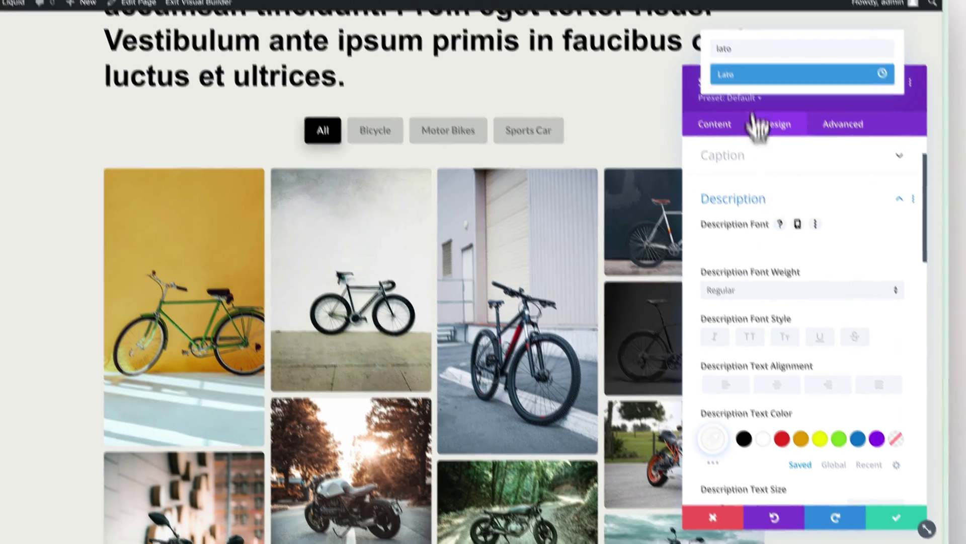
key("Return")
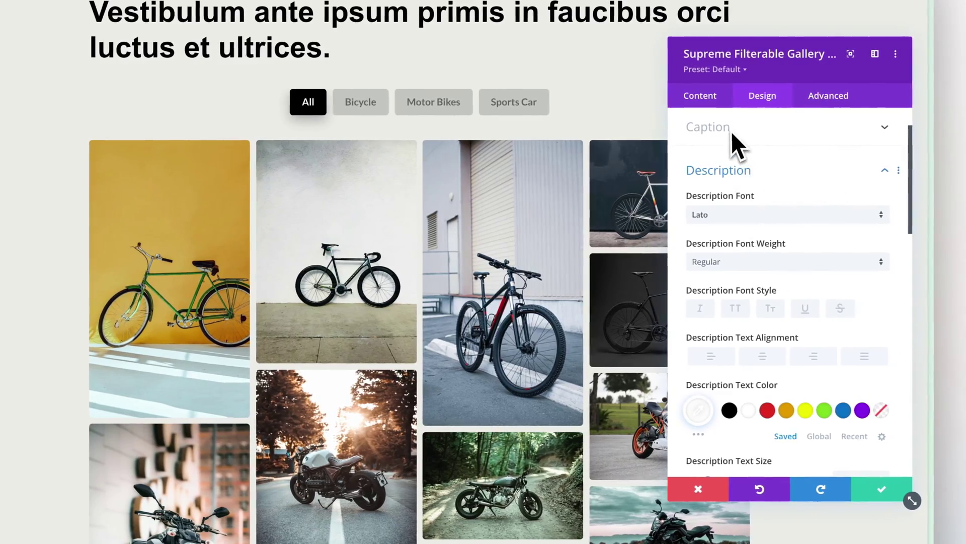
- Return to the gallery's Title design options and set the Title Text Size to 22px
scroll(840, 145, "up", 2)
left_click(840, 150)
scroll(881, 360, "down", 3)
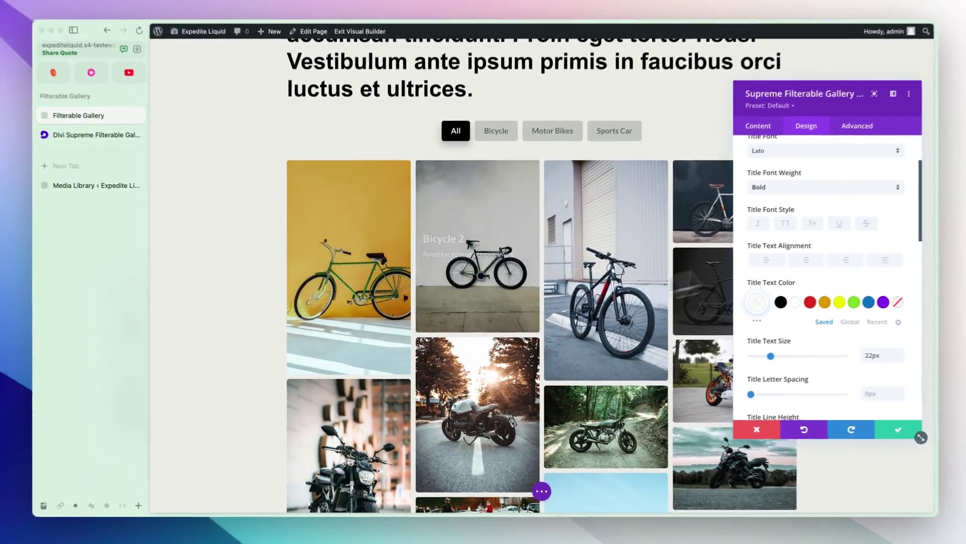
- Set the gallery overlay's Background Color to semi-transparent black, rgba(0,0,0,0.4)
scroll(787, 178, "up", 5)
left_click(787, 179)
left_click(815, 351)
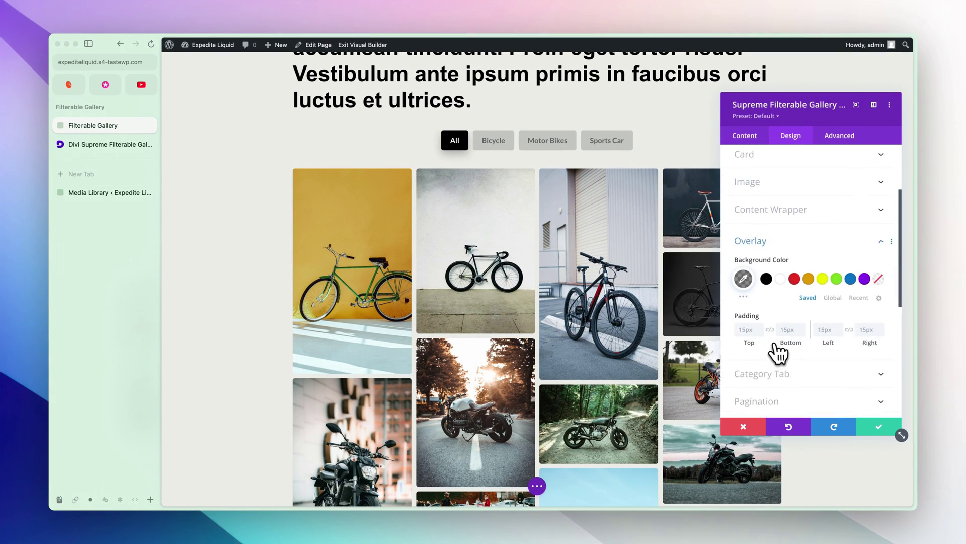
scroll(791, 345, "down", 2)
scroll(787, 347, "up", 2)
left_click(743, 256)
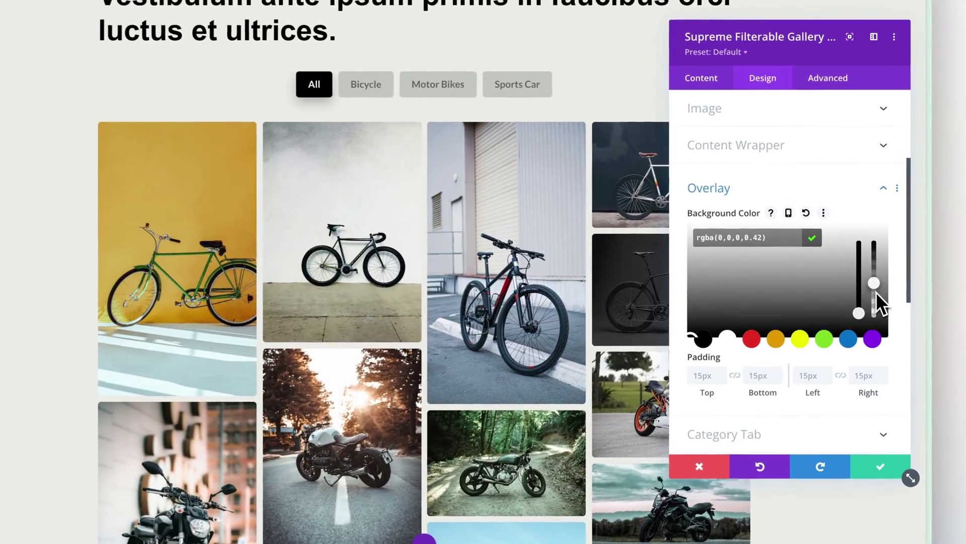
left_click_drag(870, 296, 880, 238)
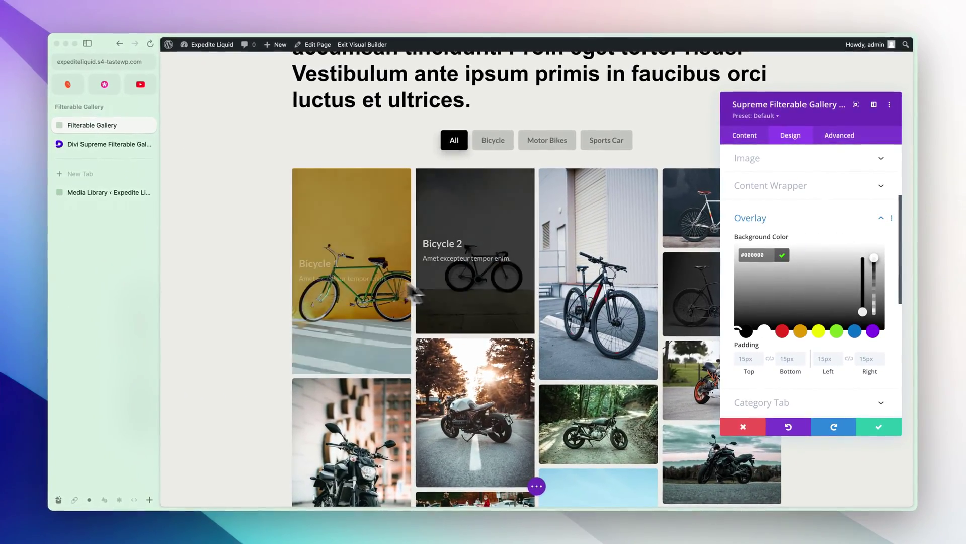
left_click_drag(876, 316, 875, 302)
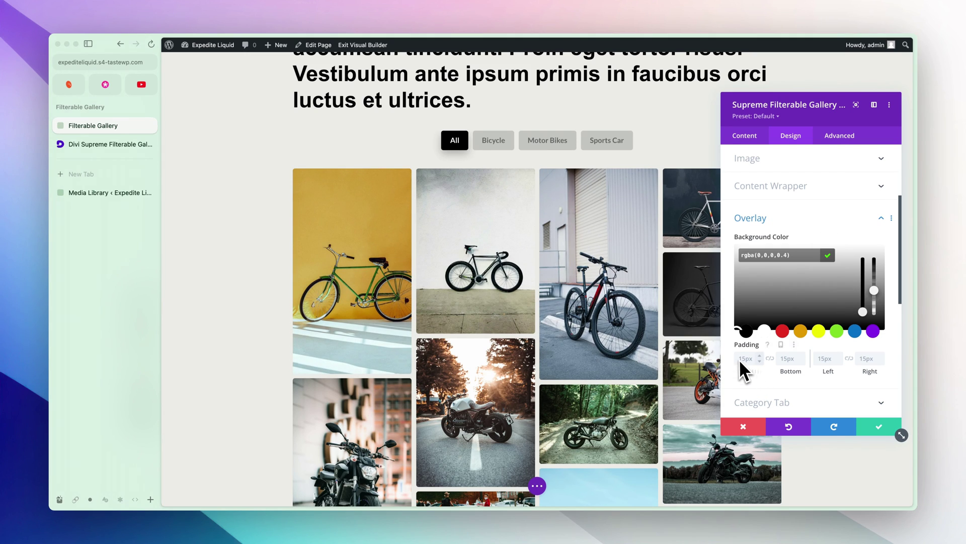
- Try a top padding of 65px on the gallery's overlay
left_click_drag(742, 361, 762, 372)
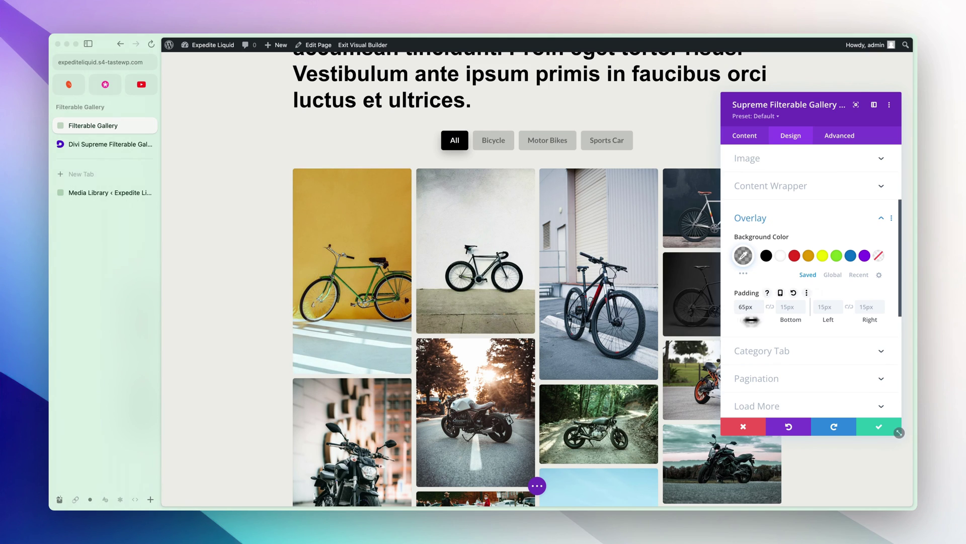
left_click_drag(751, 320, 801, 319)
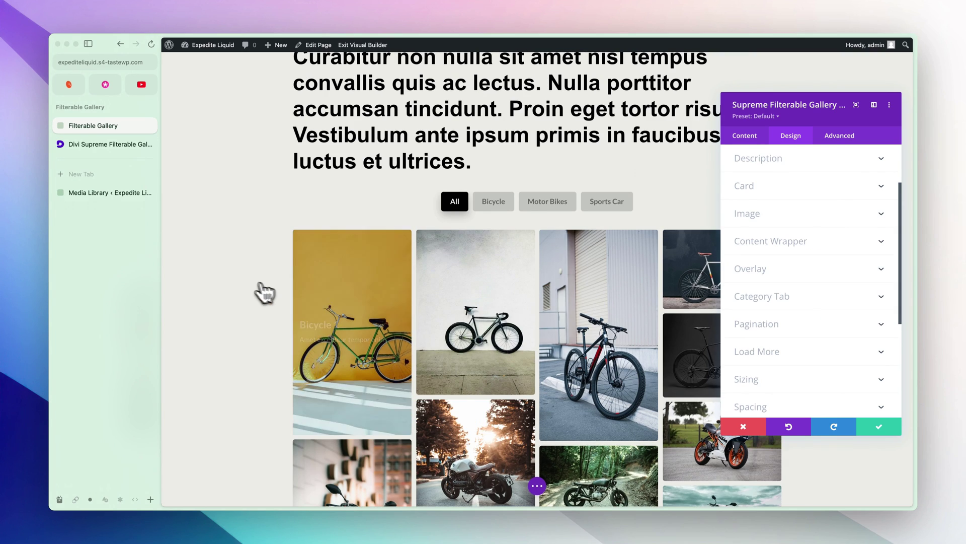
scroll(280, 297, "down", 2)
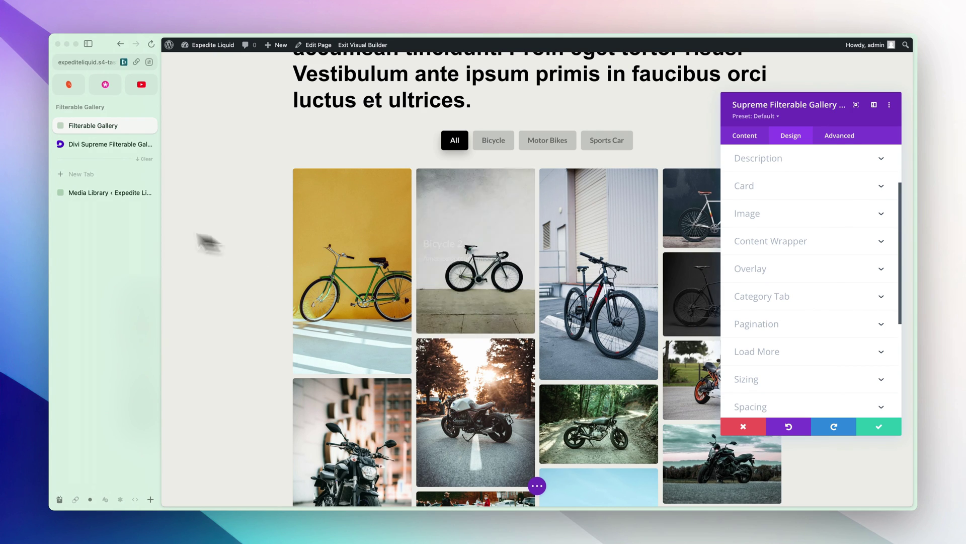
- Open the Bicycle 1 image's attachment details in the Media Library and examine its Link URL and other Divi Supreme options
left_click(98, 197)
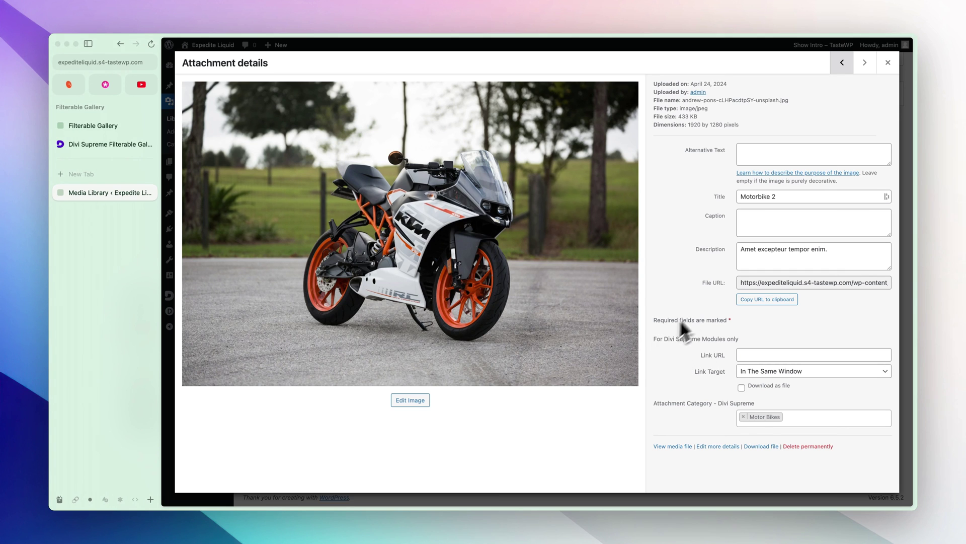
left_click(888, 62)
left_click(542, 282)
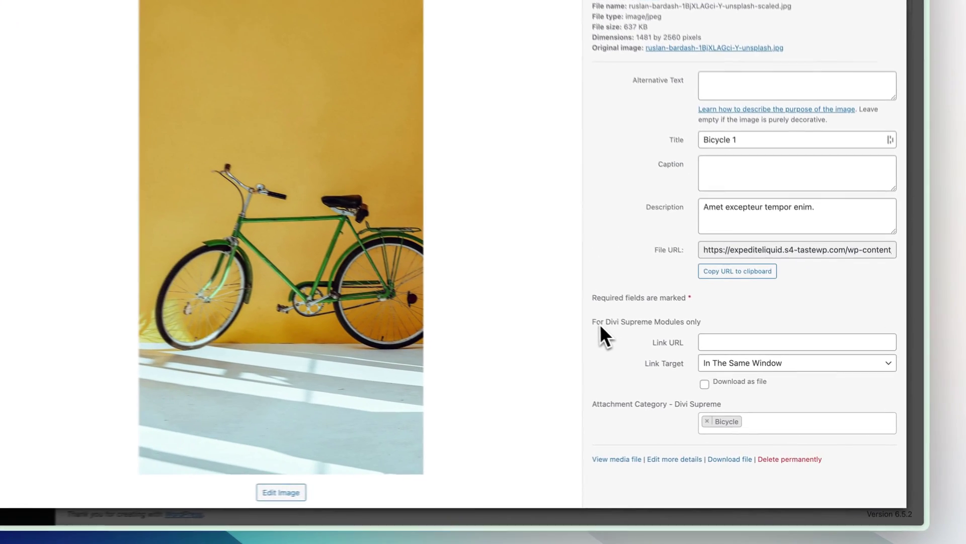
left_click_drag(653, 349, 720, 354)
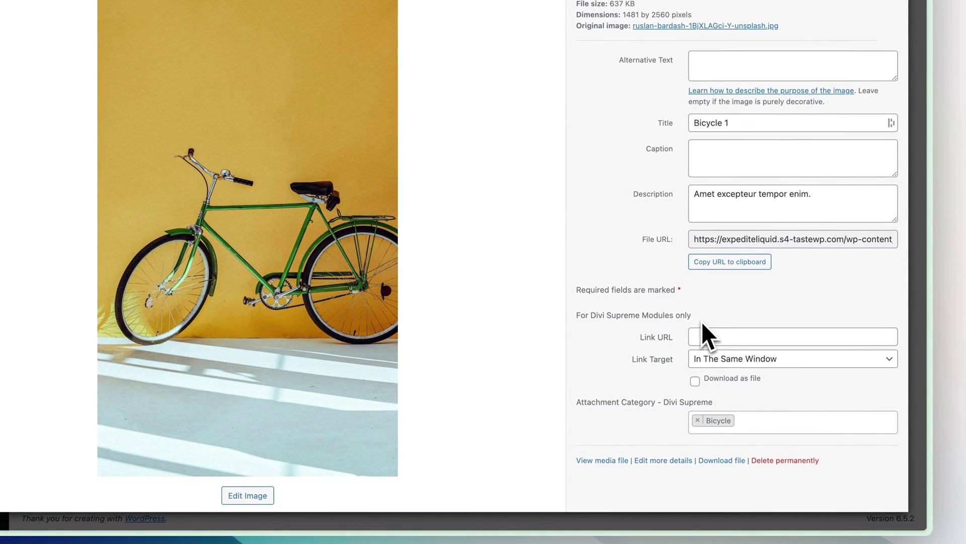
left_click_drag(664, 323, 692, 321)
left_click(694, 320)
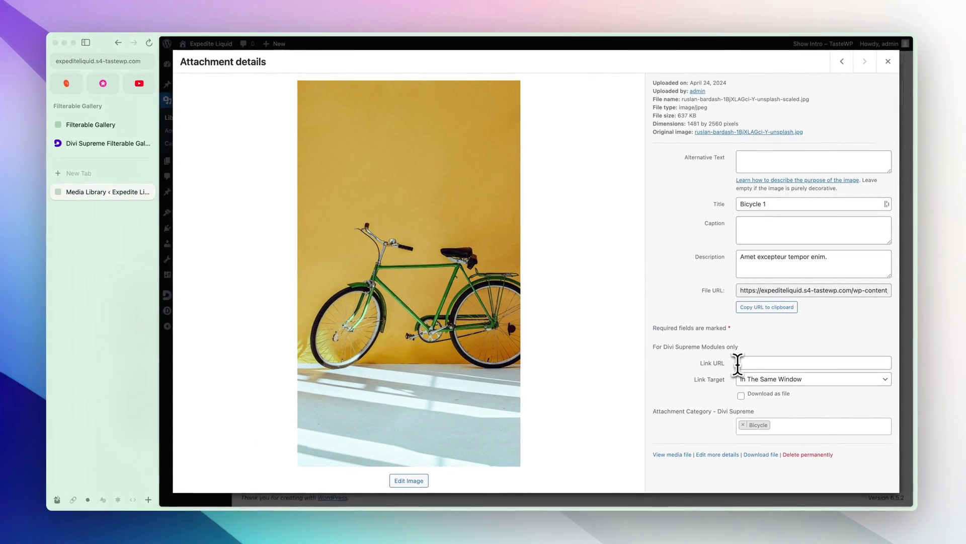
left_click(755, 359)
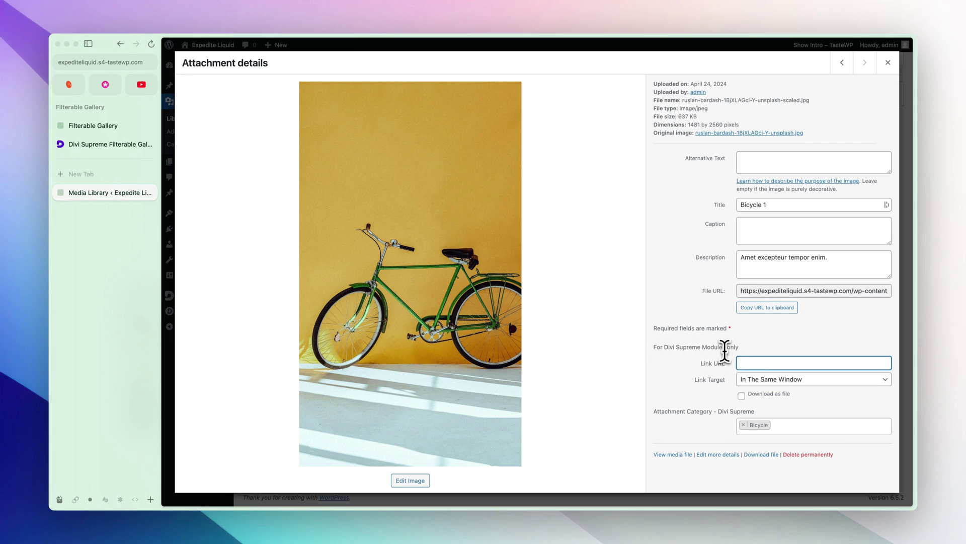
- Return to the Filterable Gallery page and test the Bicycle, Motor Bikes and Sports Car filters, ending on All
left_click(94, 125)
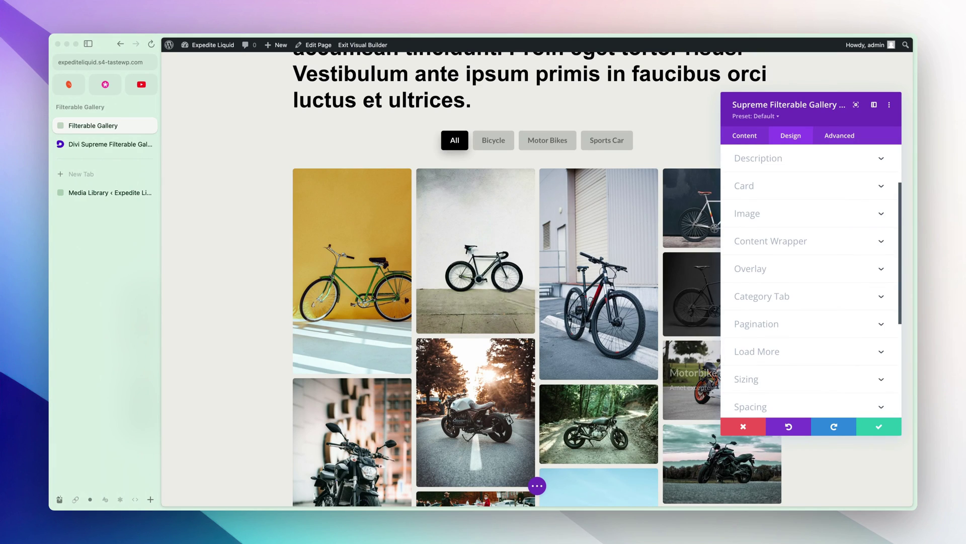
scroll(843, 261, "up", 3)
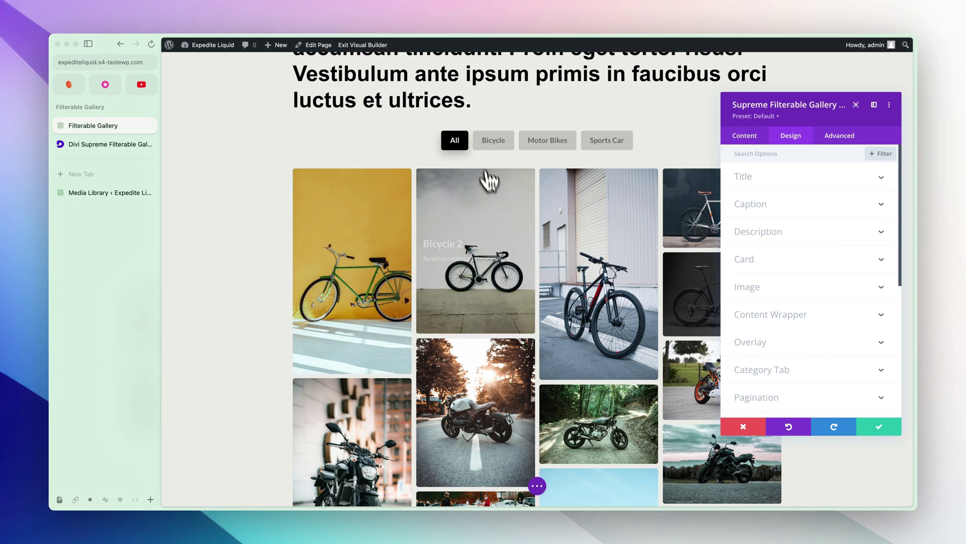
left_click(486, 147)
left_click(542, 146)
left_click(595, 146)
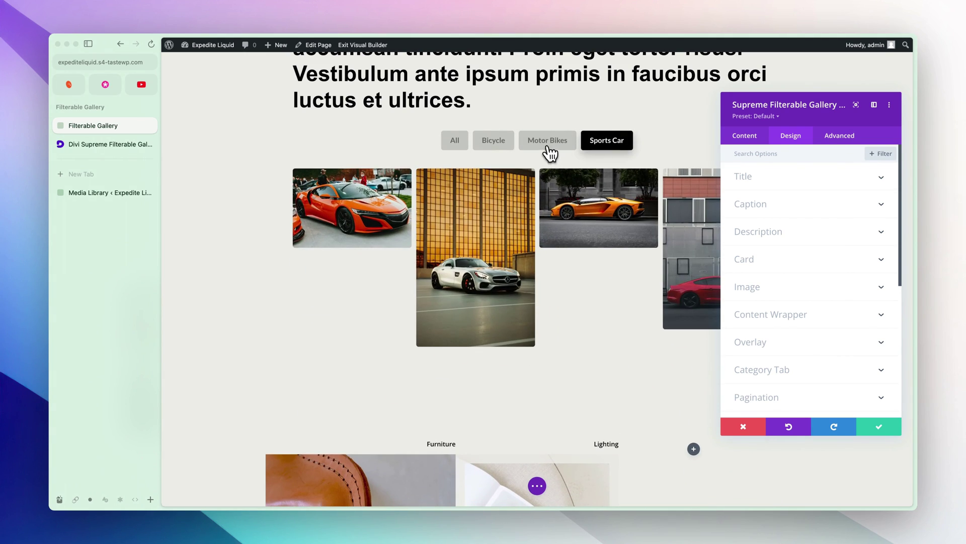
left_click(547, 146)
left_click(508, 146)
left_click(455, 142)
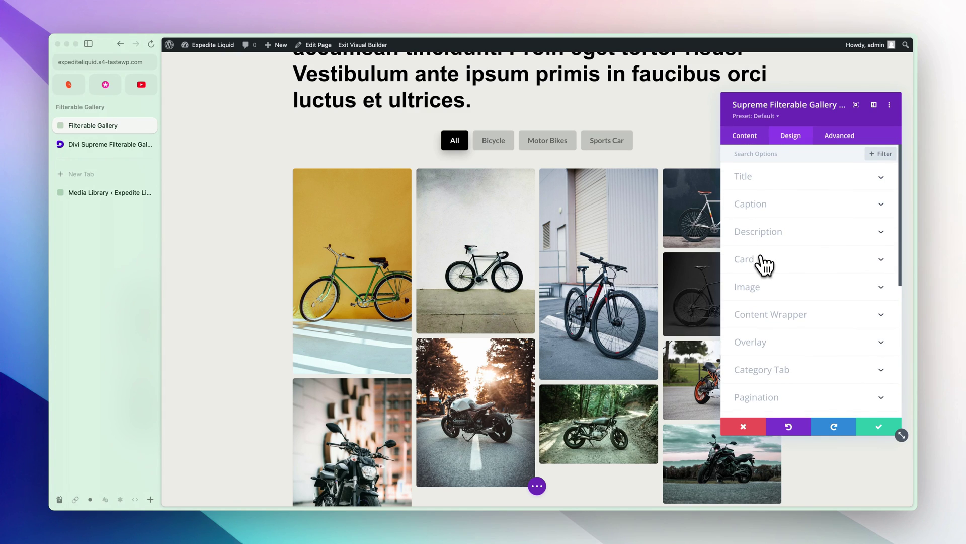
scroll(568, 242, "up", 2)
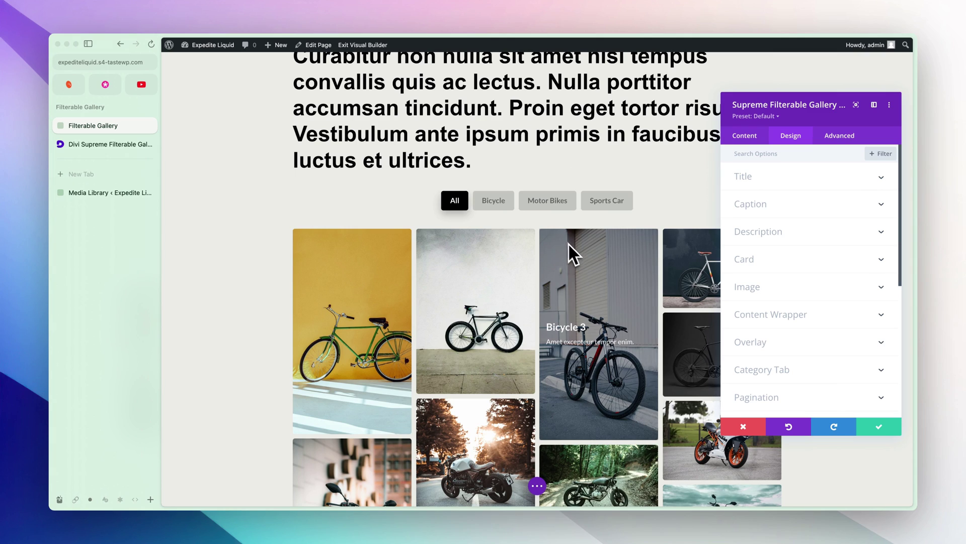